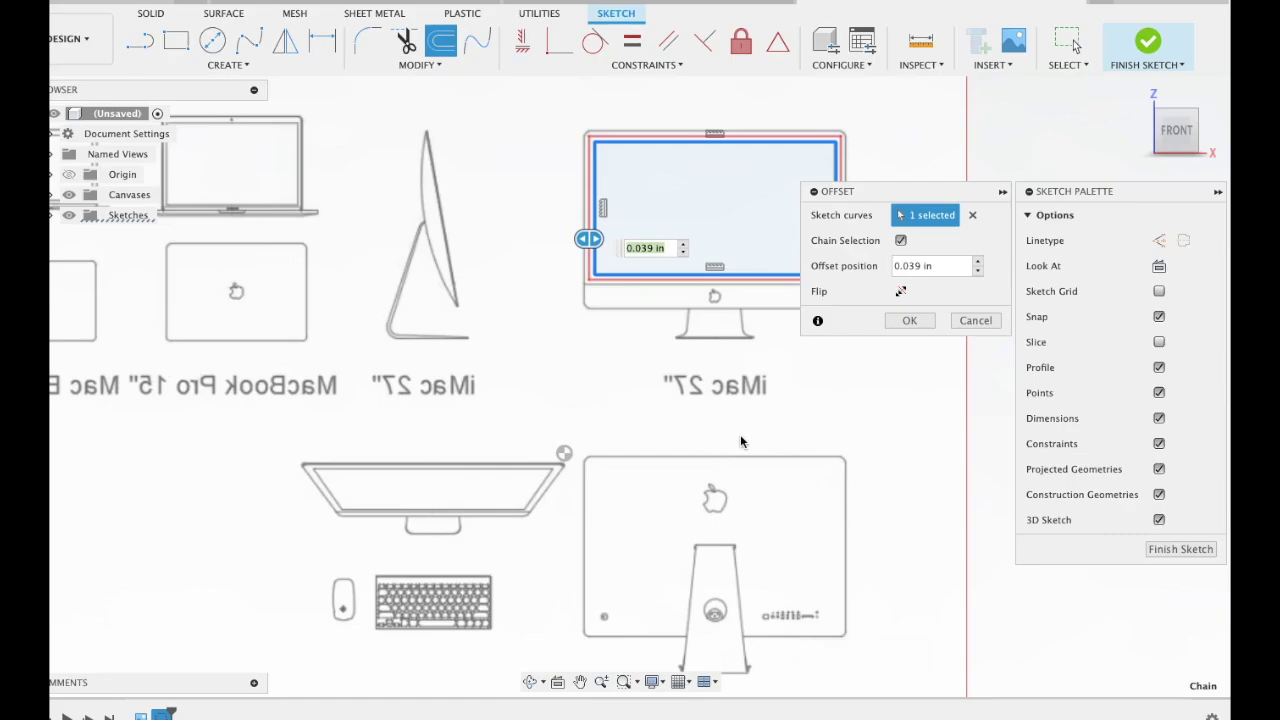
Offset the screen outline 0.071 in outward and sketch a first rectangle below it
left_click_drag(450, 243, 446, 242)
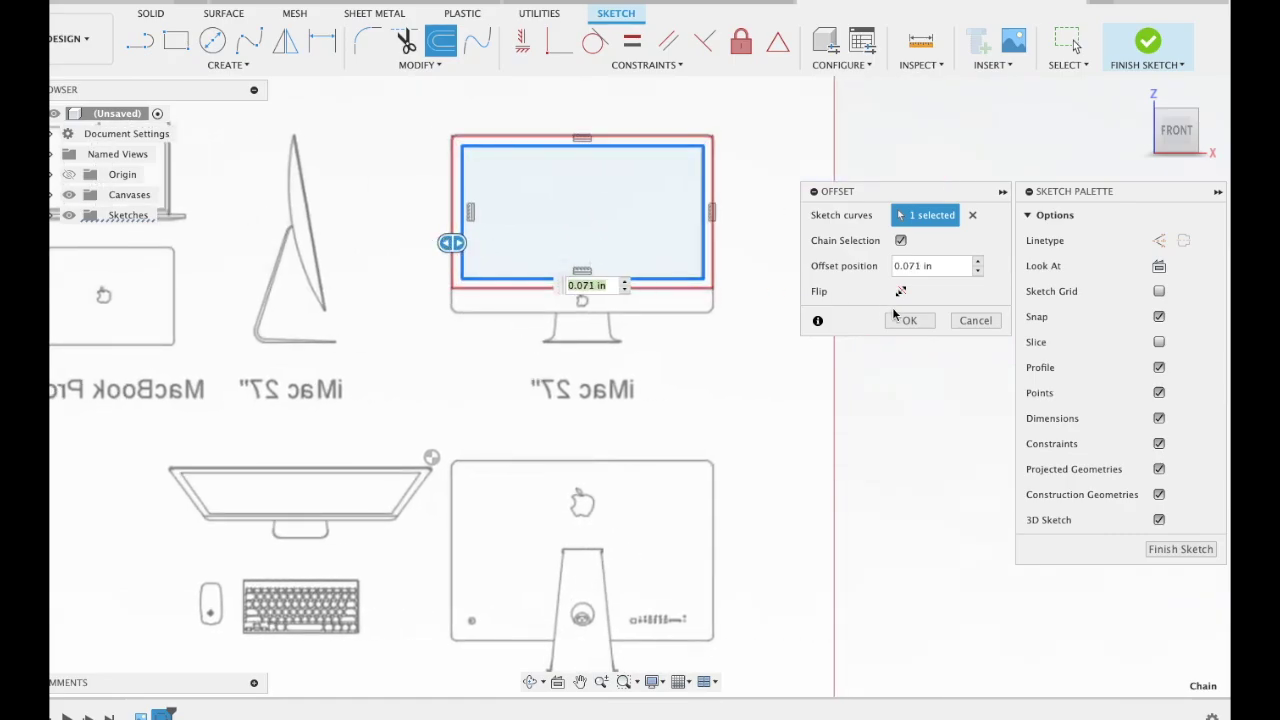
left_click(901, 321)
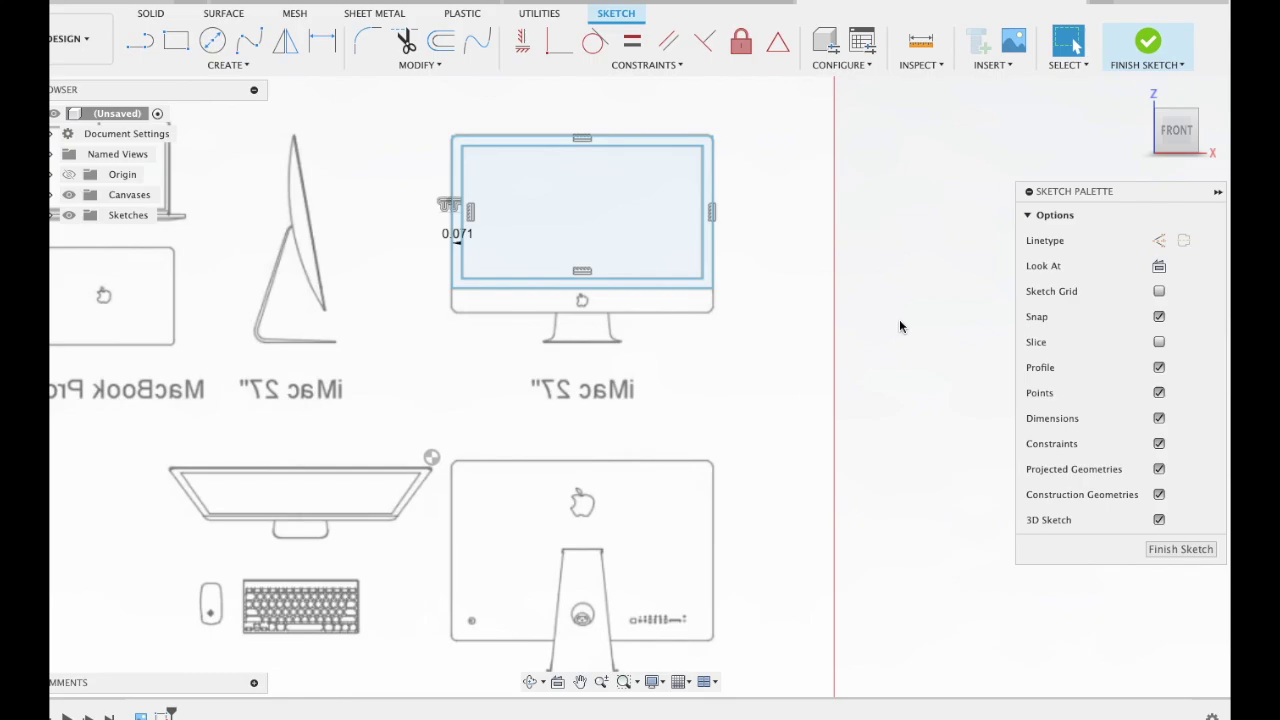
key("r")
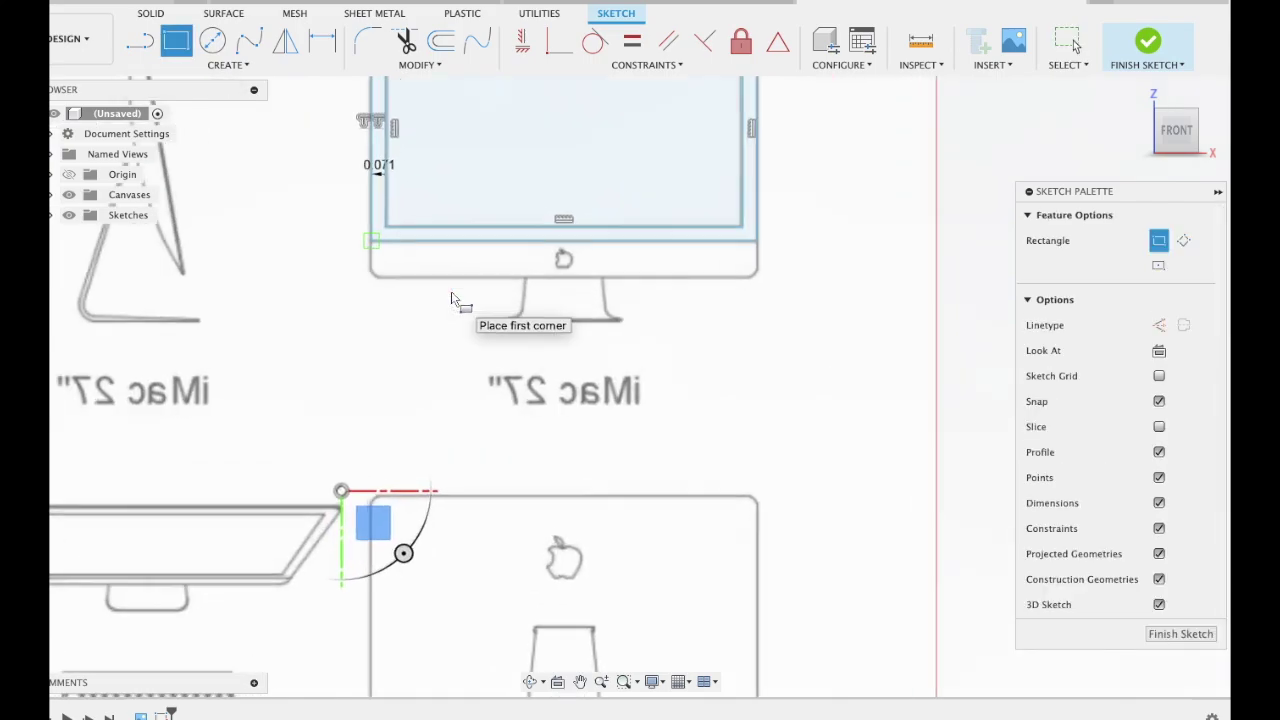
scroll(455, 300, "up", 3)
left_click(357, 309)
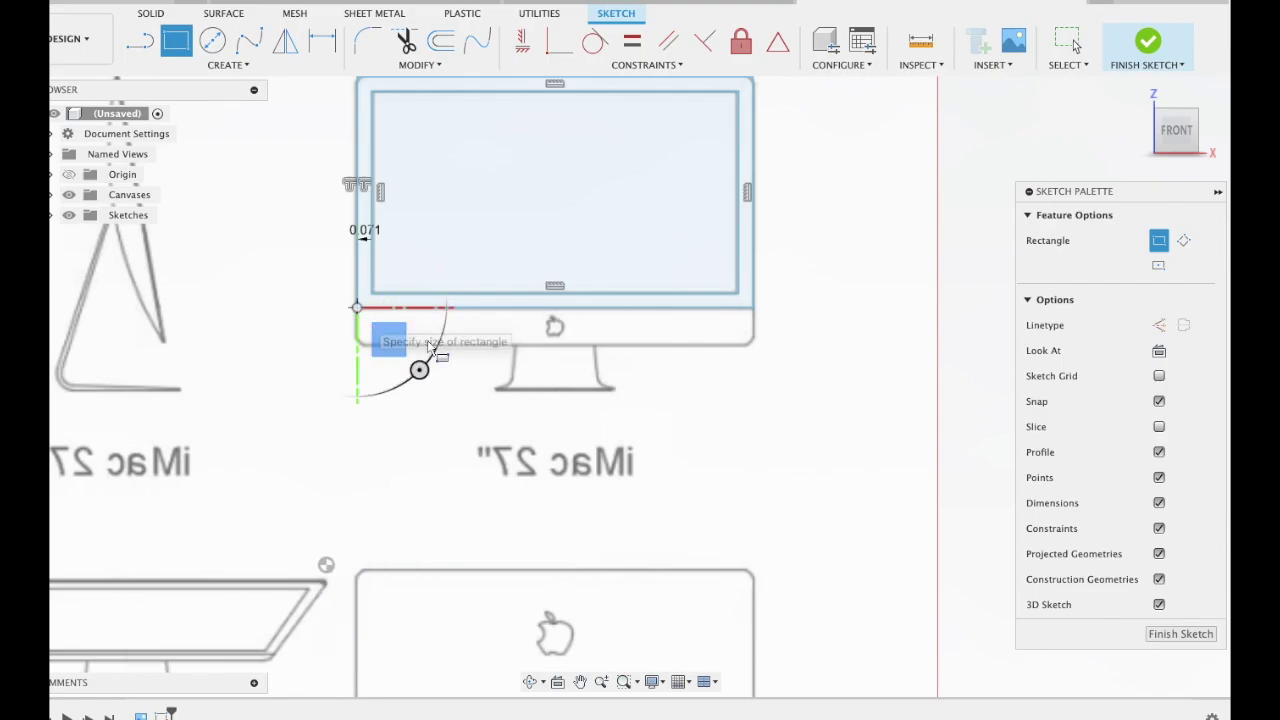
left_click(755, 347)
key("Escape")
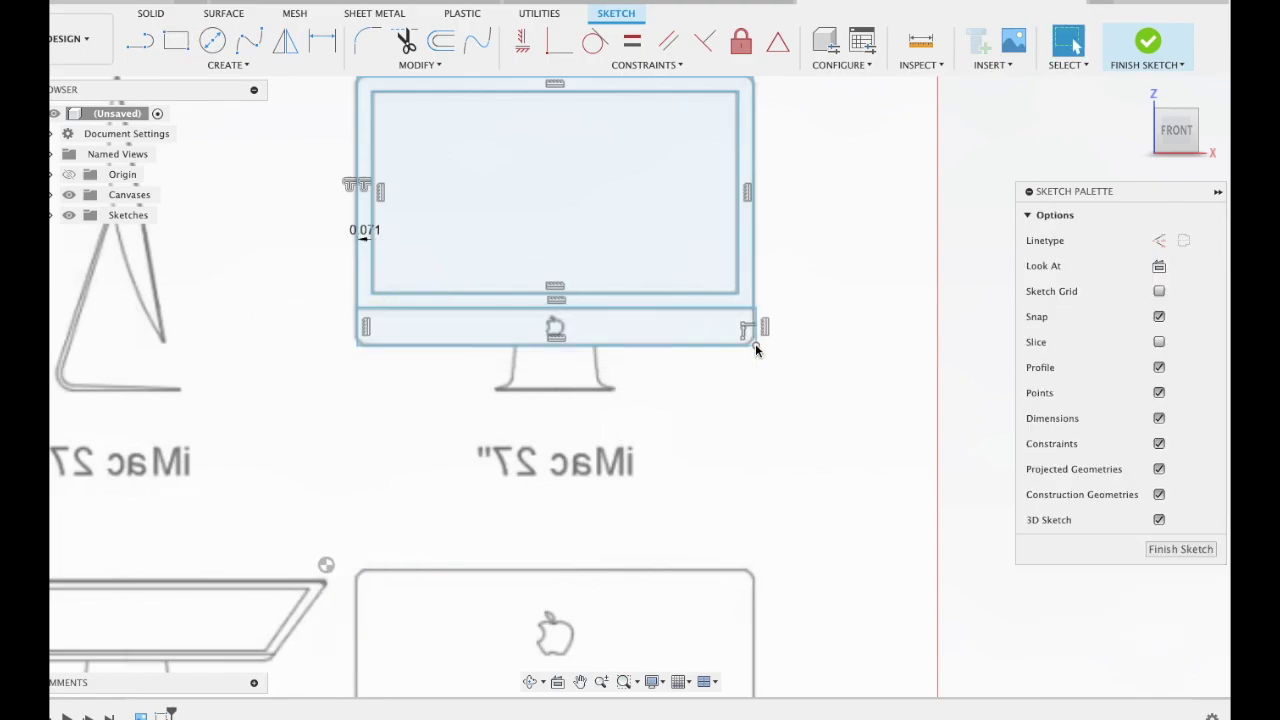
Draw the 1.958 × 0.197 in chin rectangle below the screen
scroll(903, 171, "up", 3)
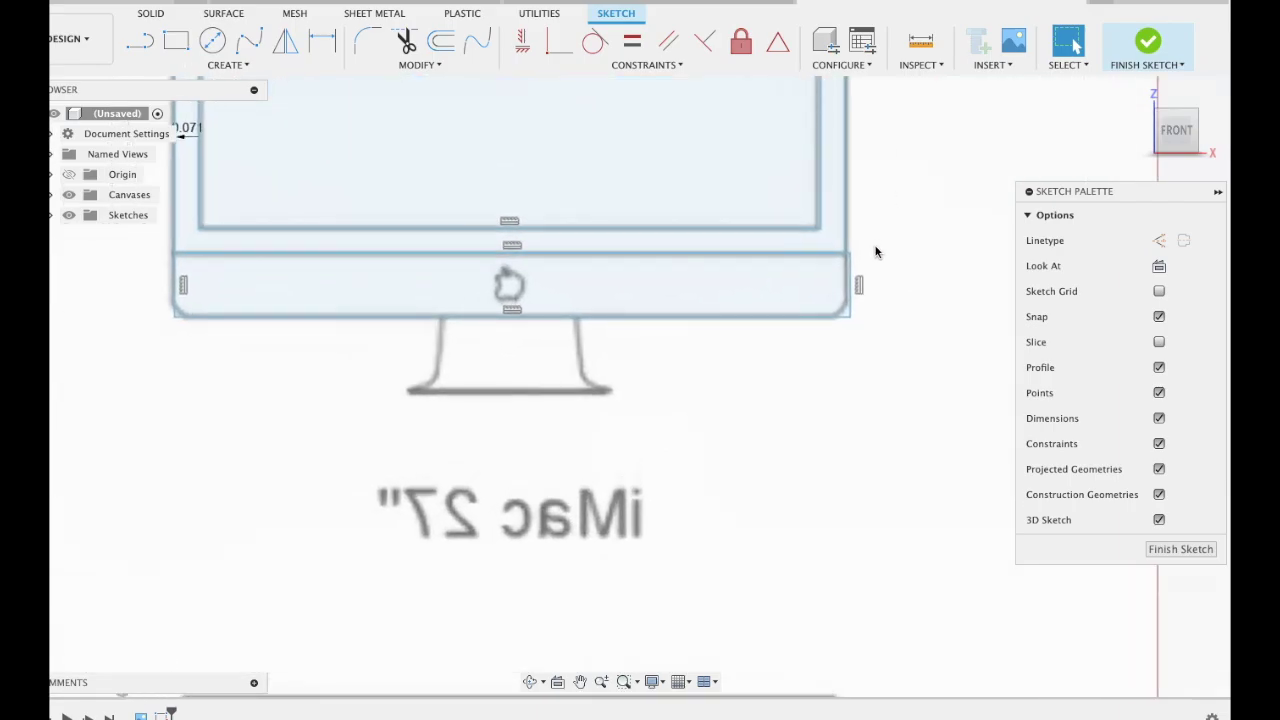
left_click(176, 40)
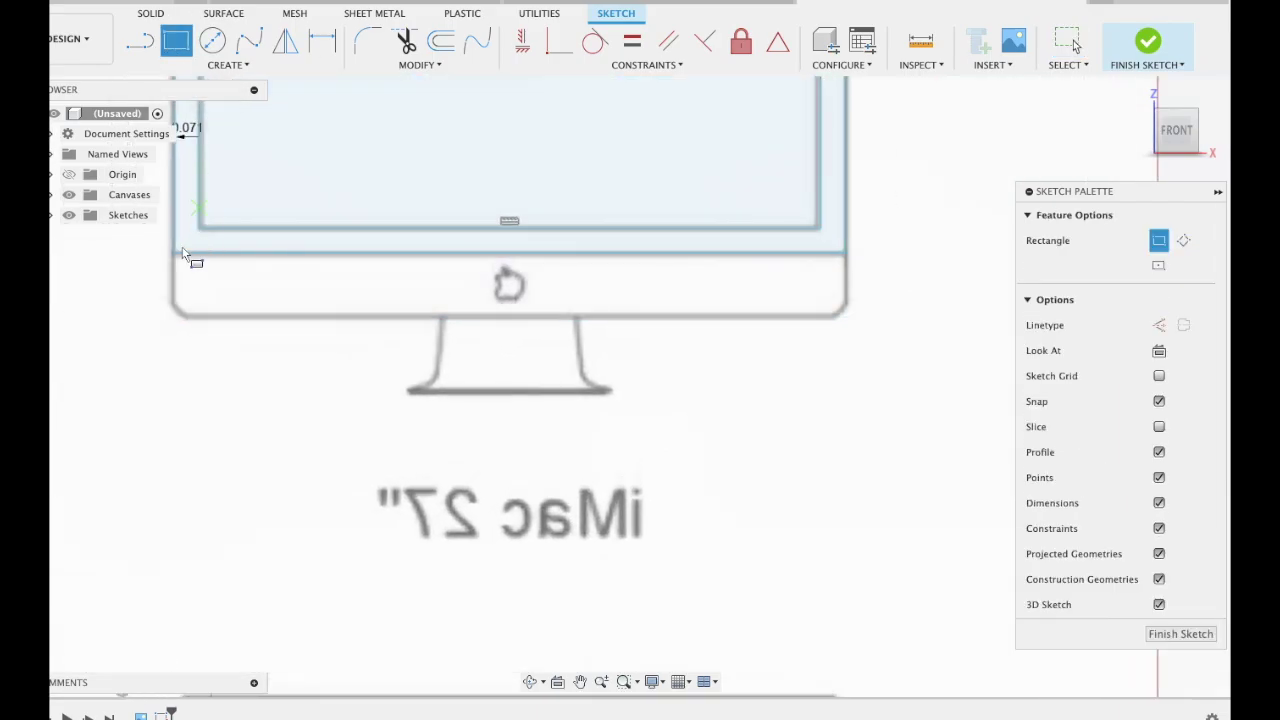
left_click(175, 256)
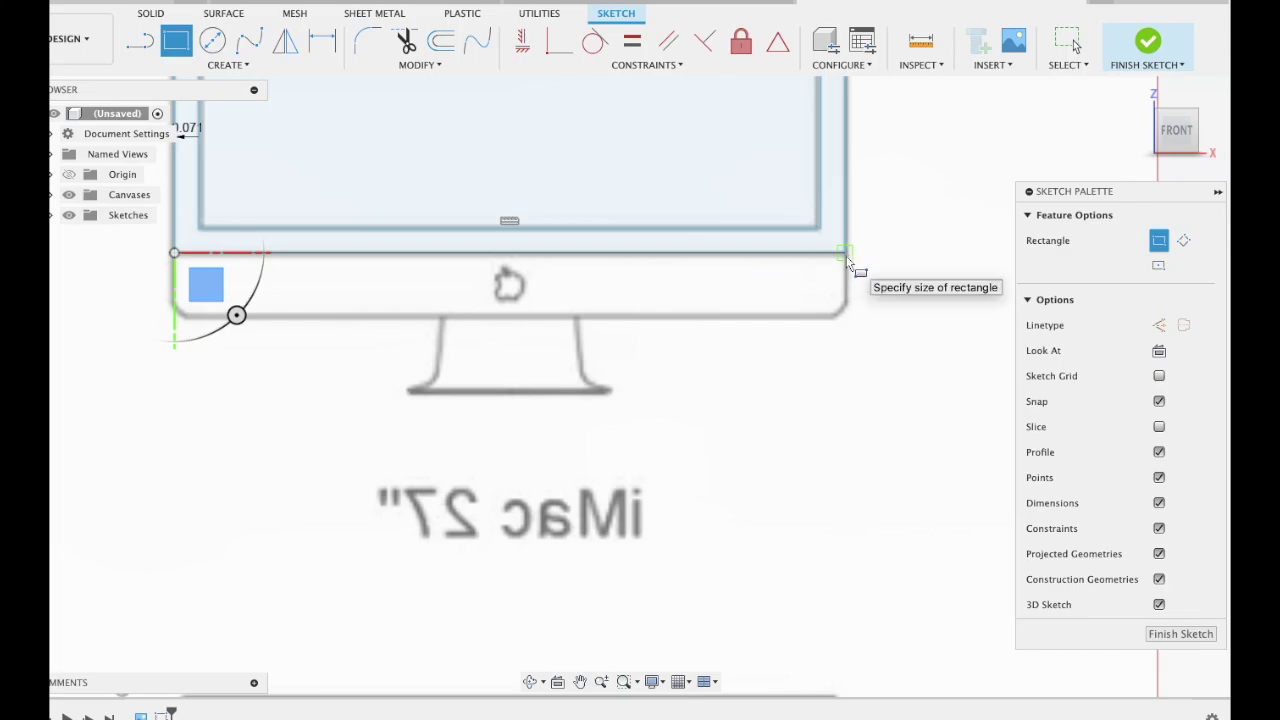
left_click(844, 316)
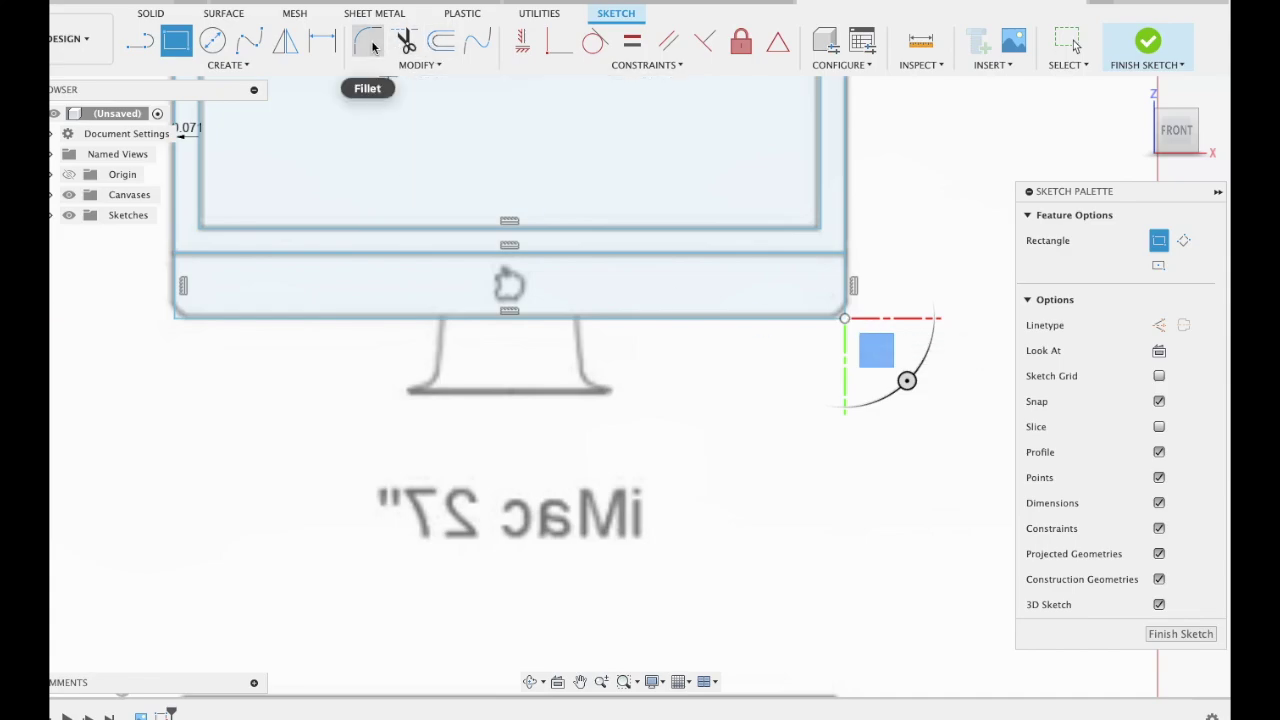
Round all four outer bezel corners with 0.05 in fillets and finish the sketch
left_click(369, 42)
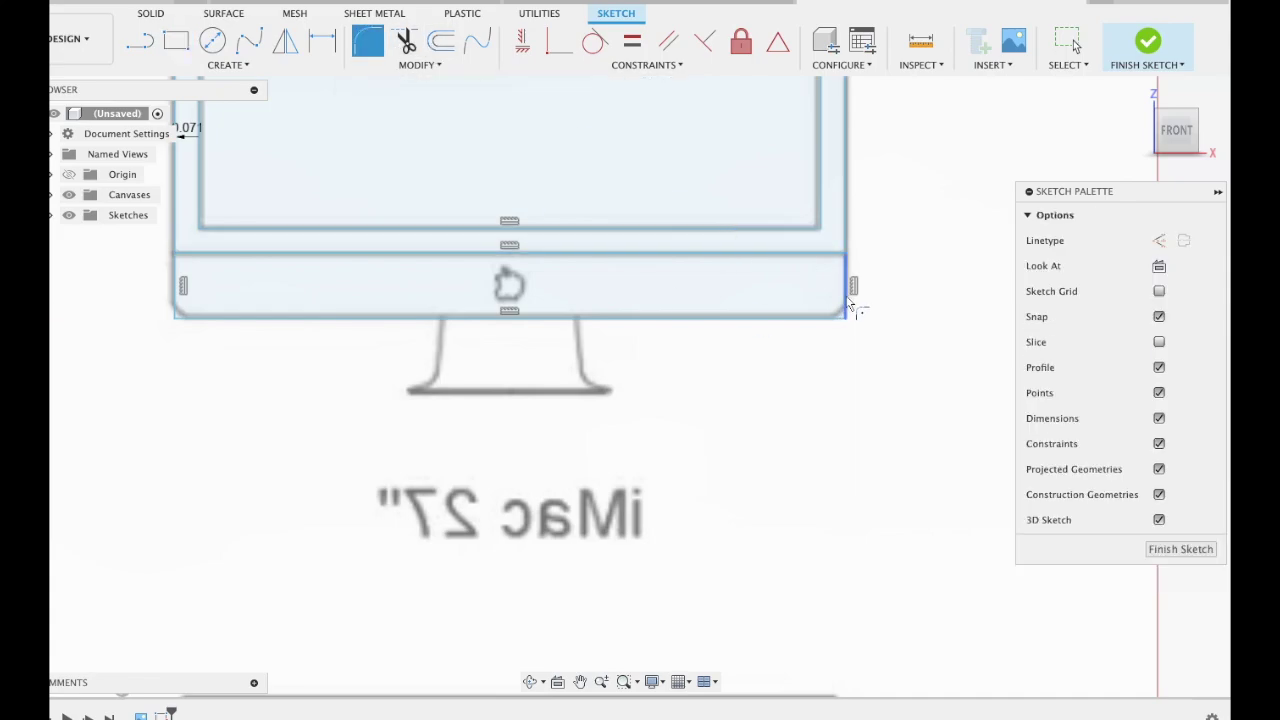
left_click(838, 318)
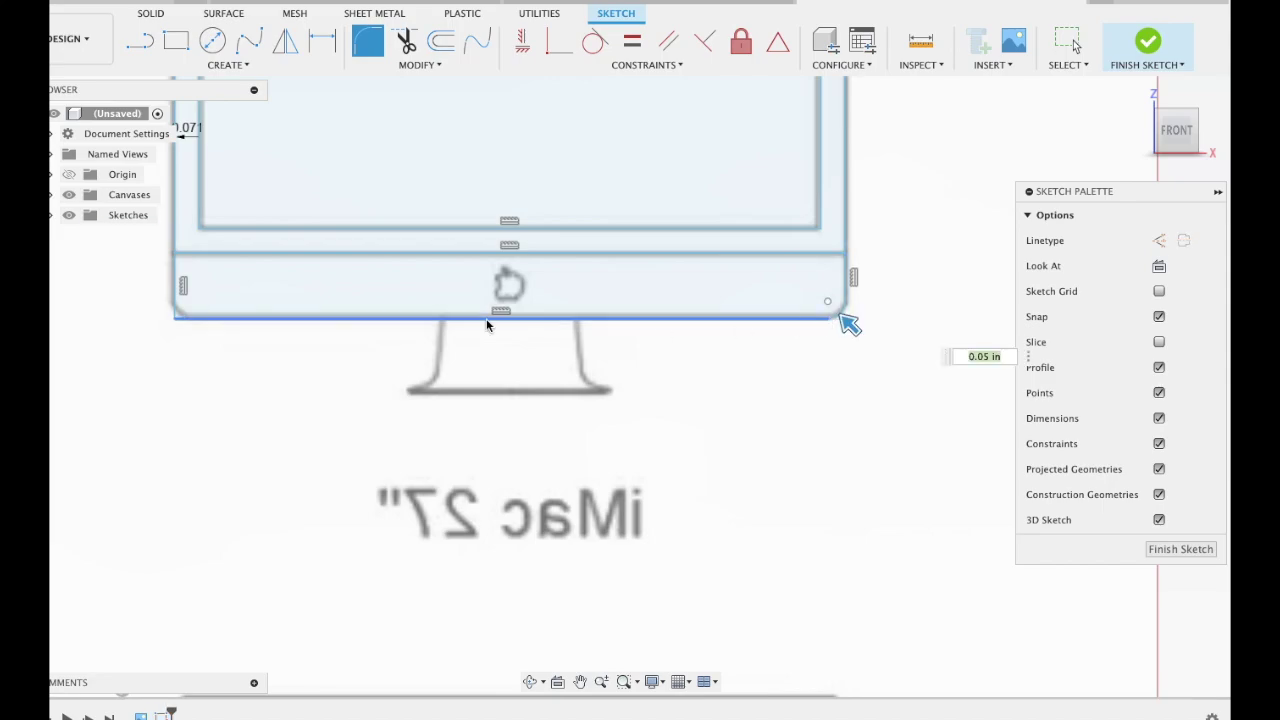
left_click(188, 316)
scroll(876, 418, "up", 3)
scroll(876, 418, "down", 3)
scroll(876, 418, "down", 2)
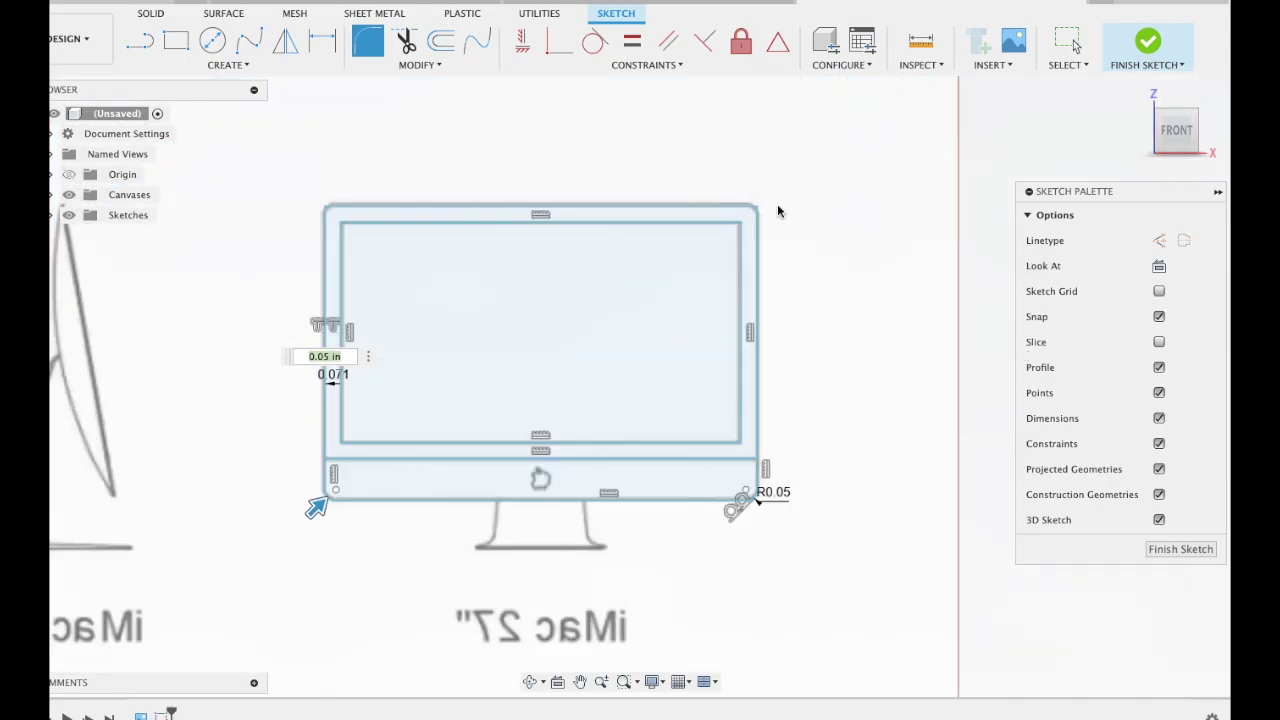
scroll(777, 210, "up", 2)
scroll(829, 209, "up", 2)
left_click(838, 210)
scroll(808, 177, "down", 3)
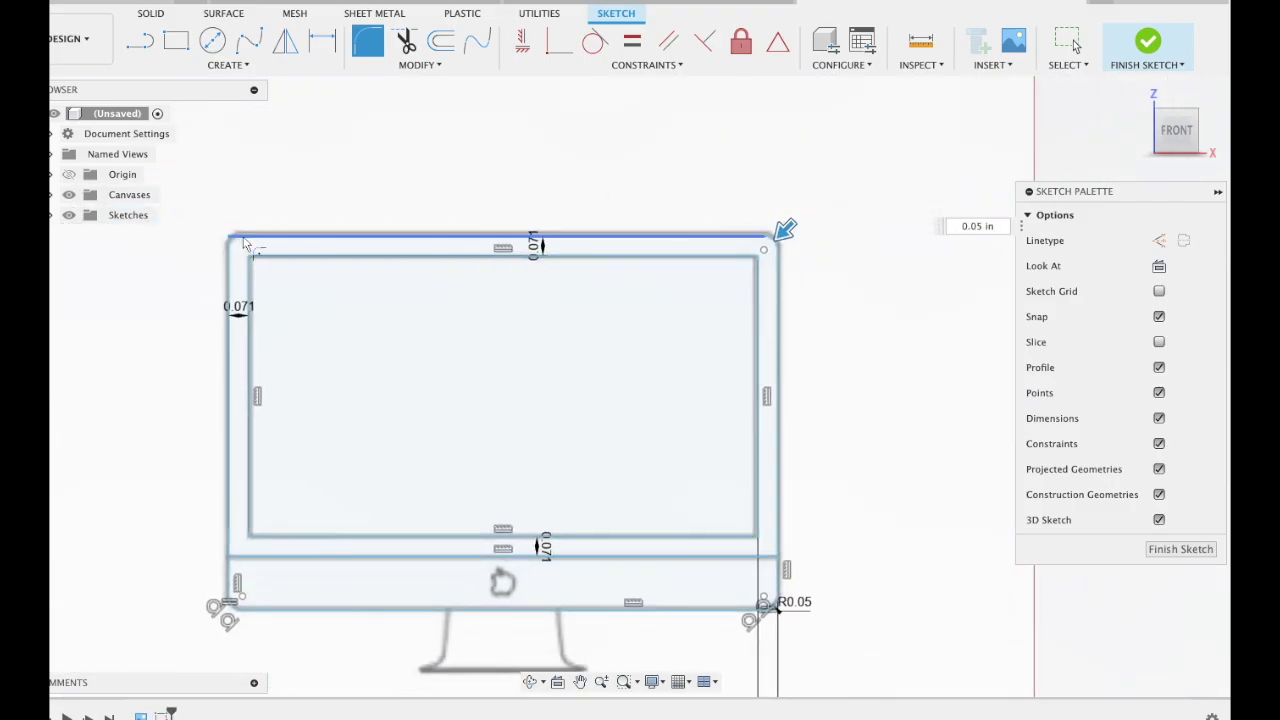
left_click(243, 242)
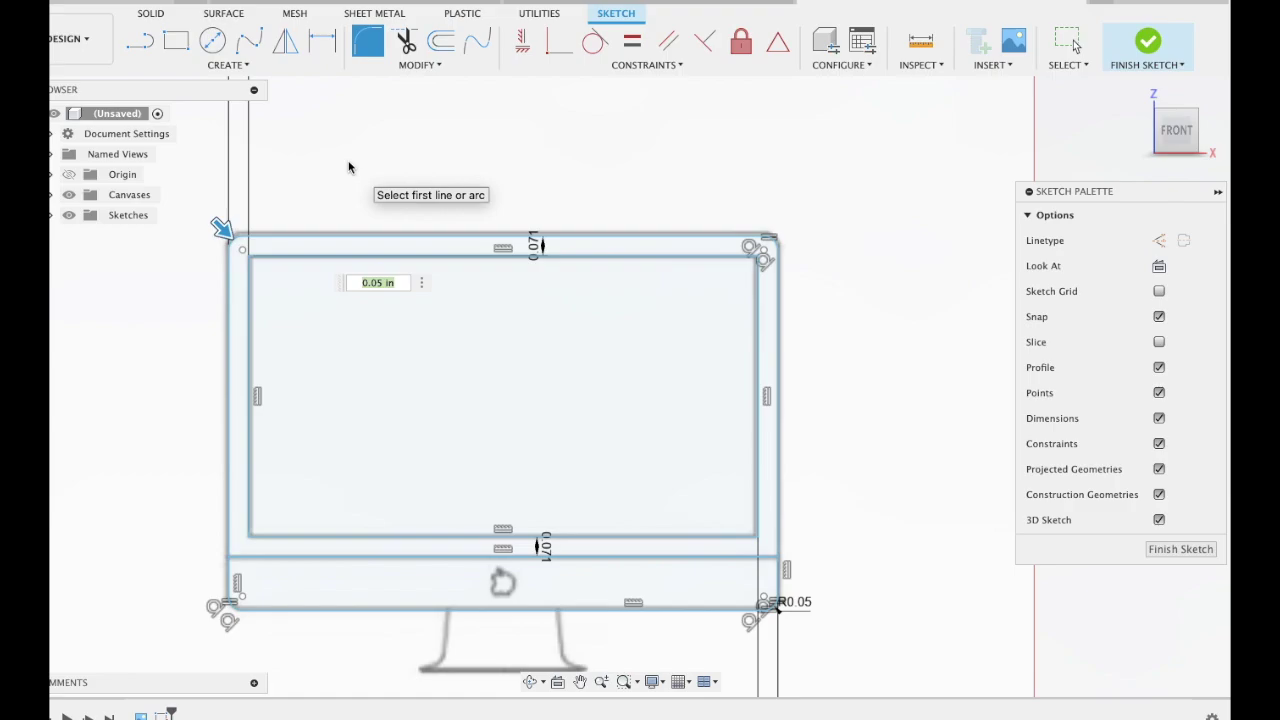
left_click(1147, 45)
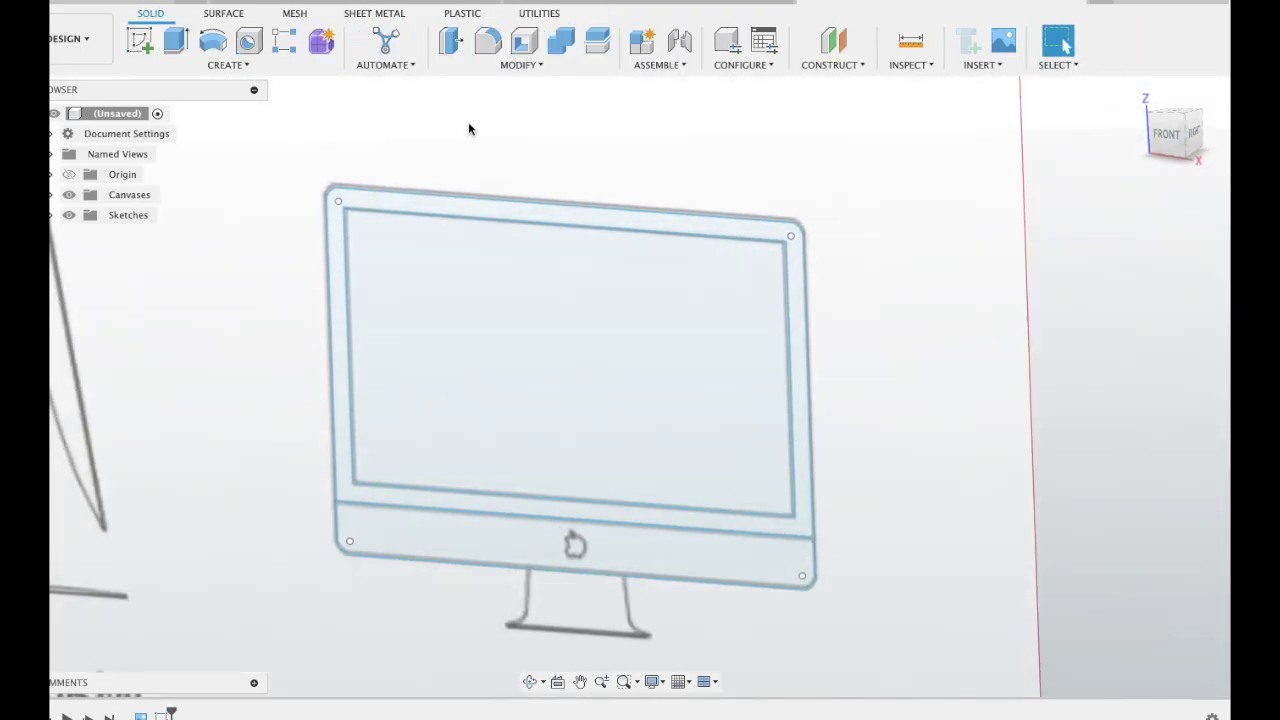
Zoom in on the Apple logo in front view and start a new sketch on the canvas plane
left_click(1162, 132)
middle_click_drag(1042, 403, 772, 403)
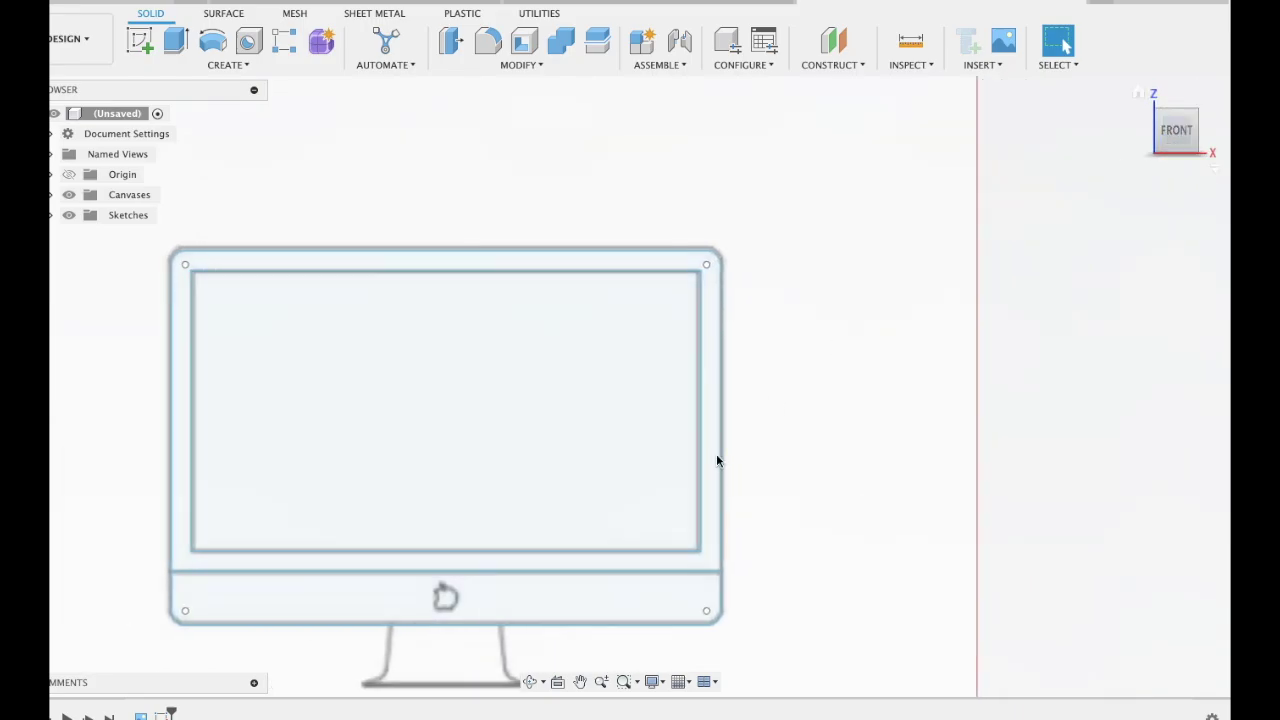
scroll(557, 545, "up", 3)
scroll(556, 545, "up", 2)
scroll(505, 540, "up", 2)
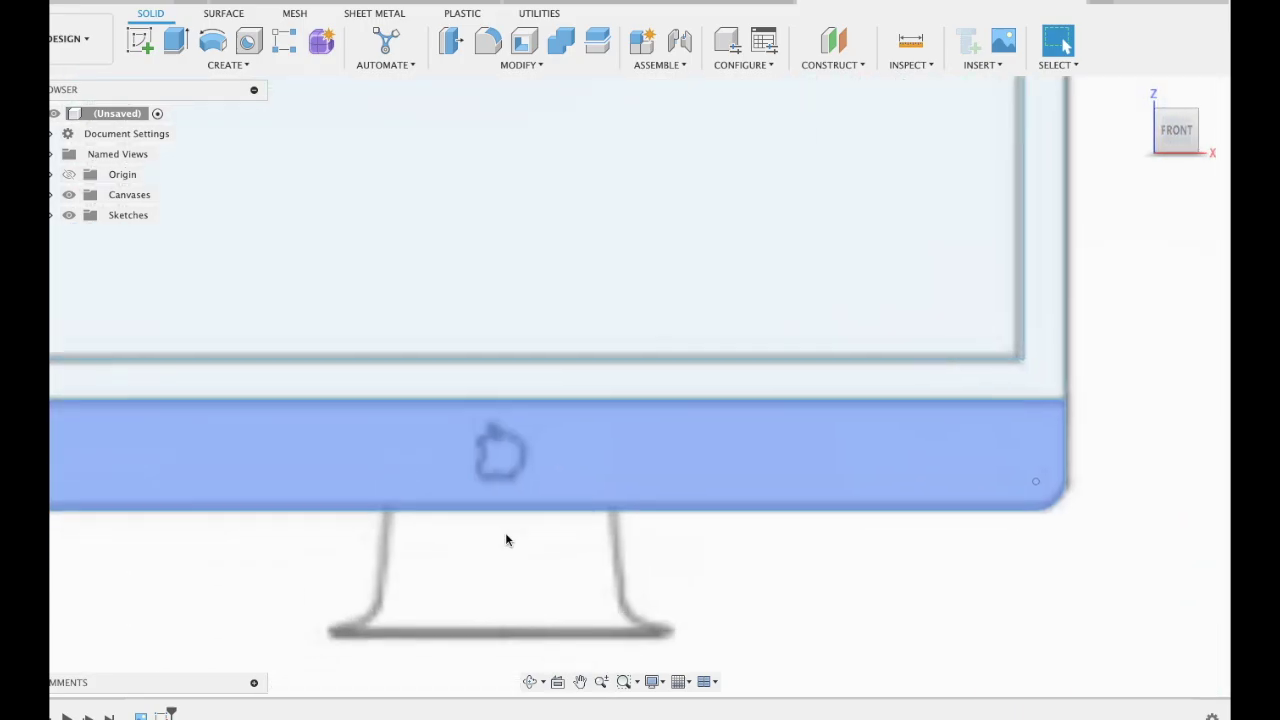
scroll(505, 540, "up", 1)
scroll(505, 540, "up", 1)
scroll(505, 540, "up", 1)
scroll(505, 540, "up", 1)
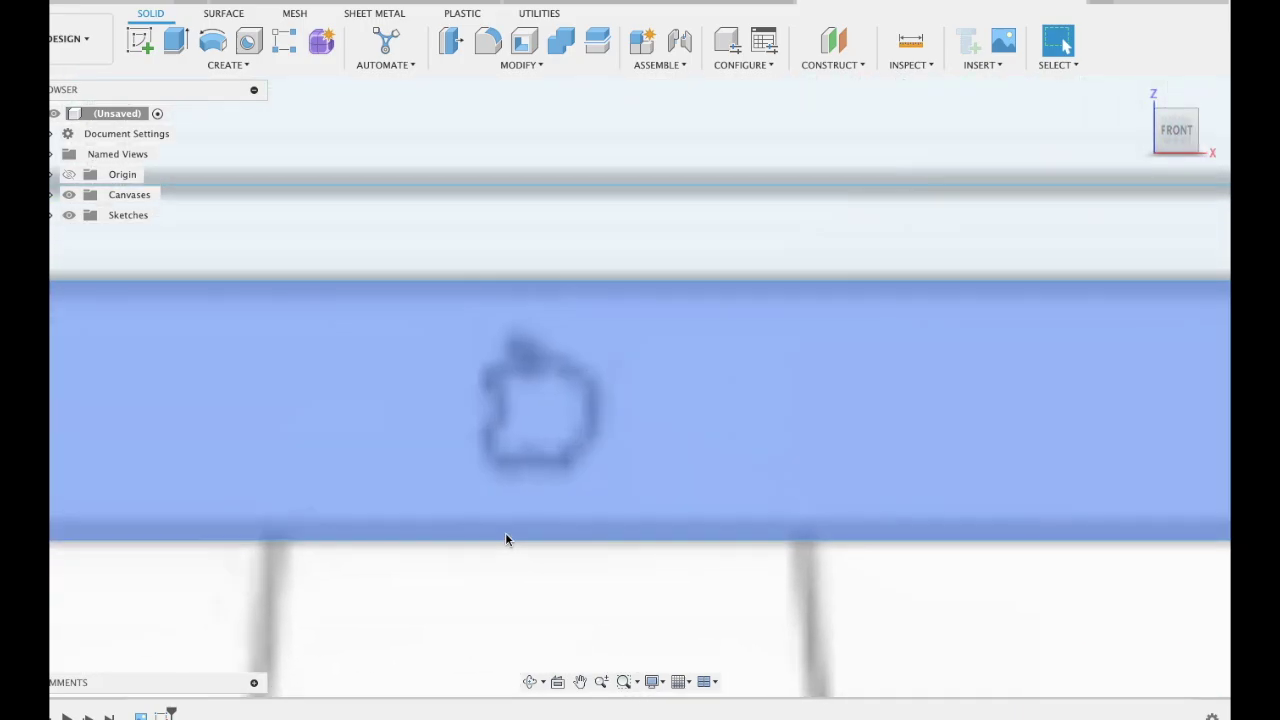
scroll(505, 538, "up", 1)
left_click(140, 40)
left_click(515, 358)
Draw a vertical line through the Apple logo from bottom to top
scroll(572, 343, "up", 2)
scroll(572, 343, "up", 2)
left_click(140, 40)
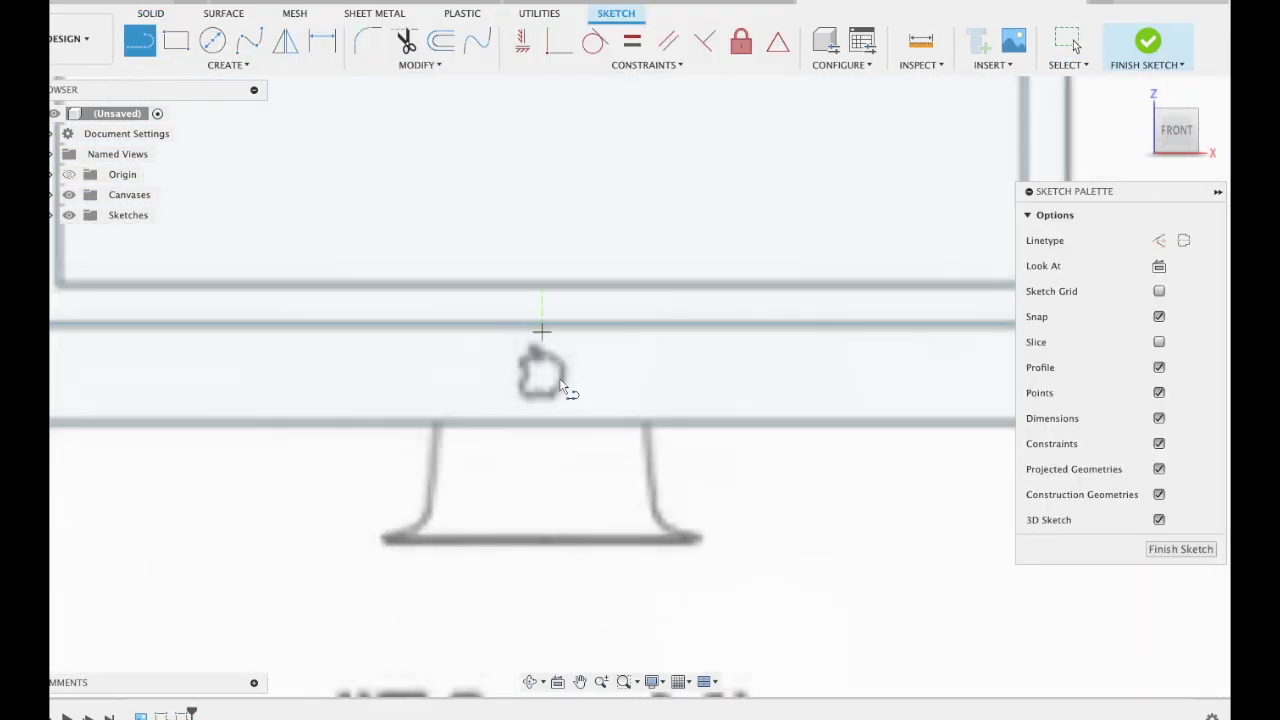
scroll(540, 398, "up", 1)
scroll(494, 400, "up", 1)
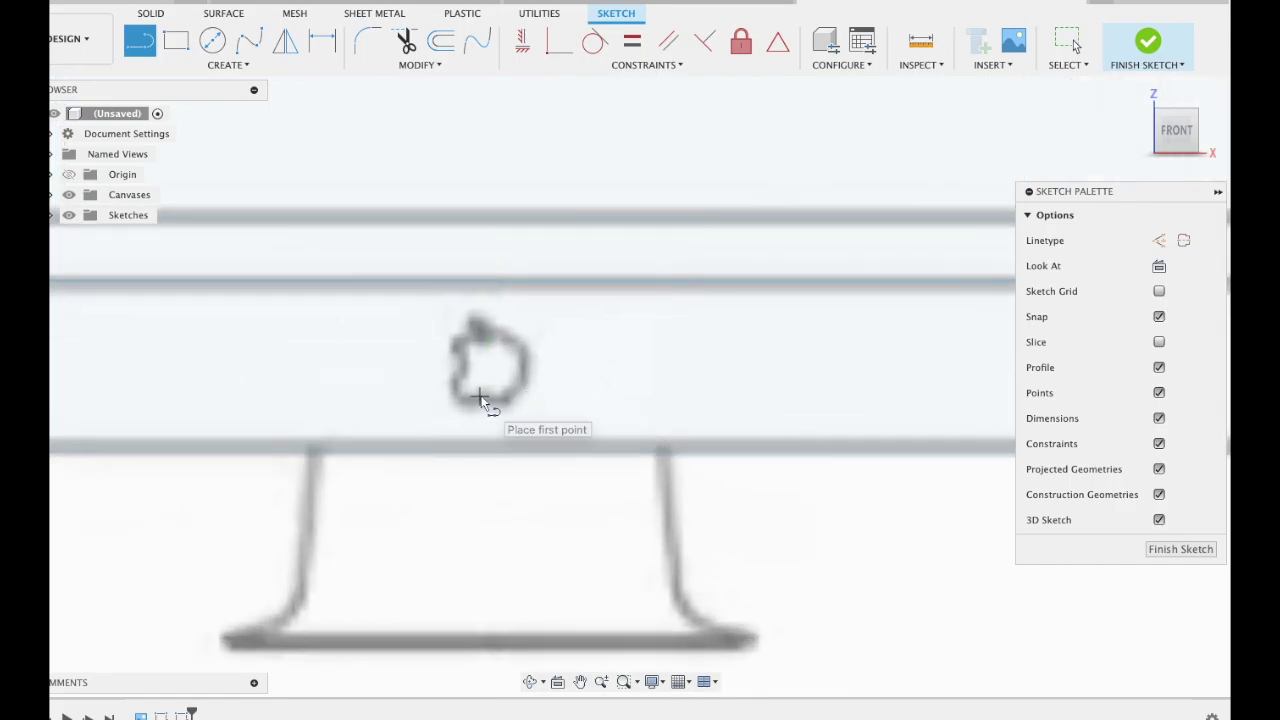
left_click(482, 400)
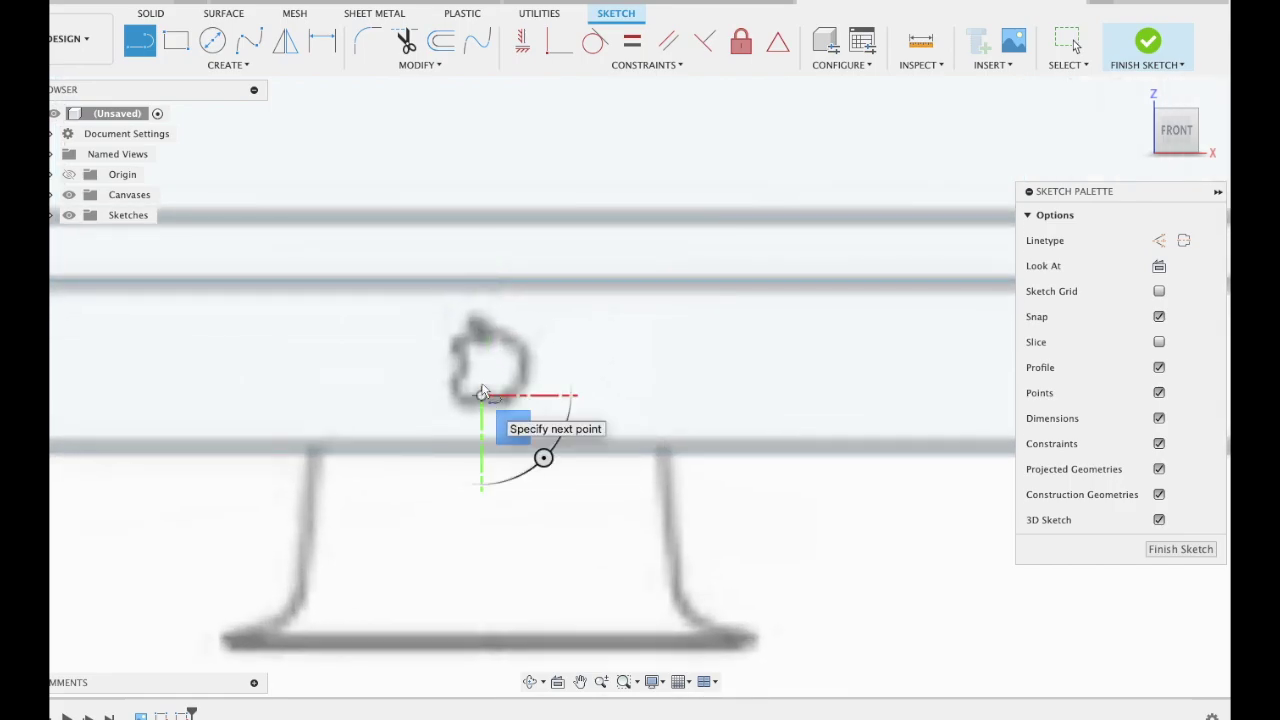
left_click(480, 335)
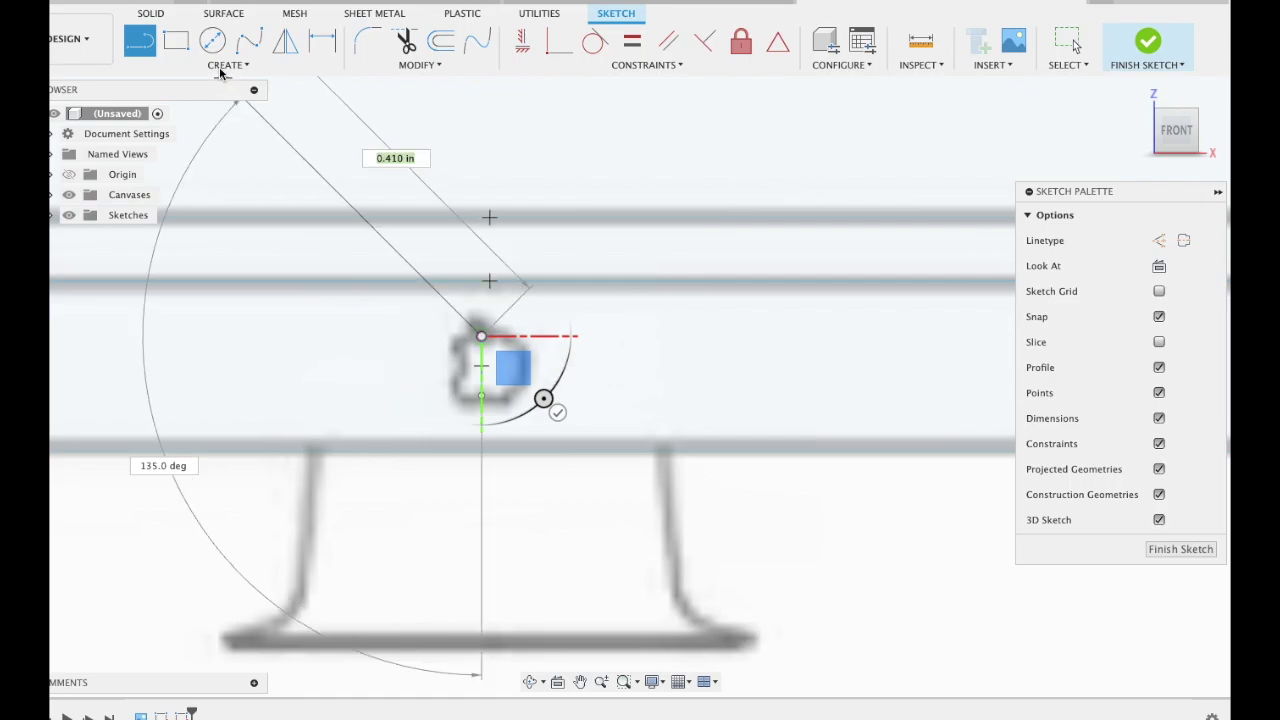
Trace the logo's outline with 3-point arcs between the line's ends, closing the shape
left_click(219, 66)
left_click(297, 144)
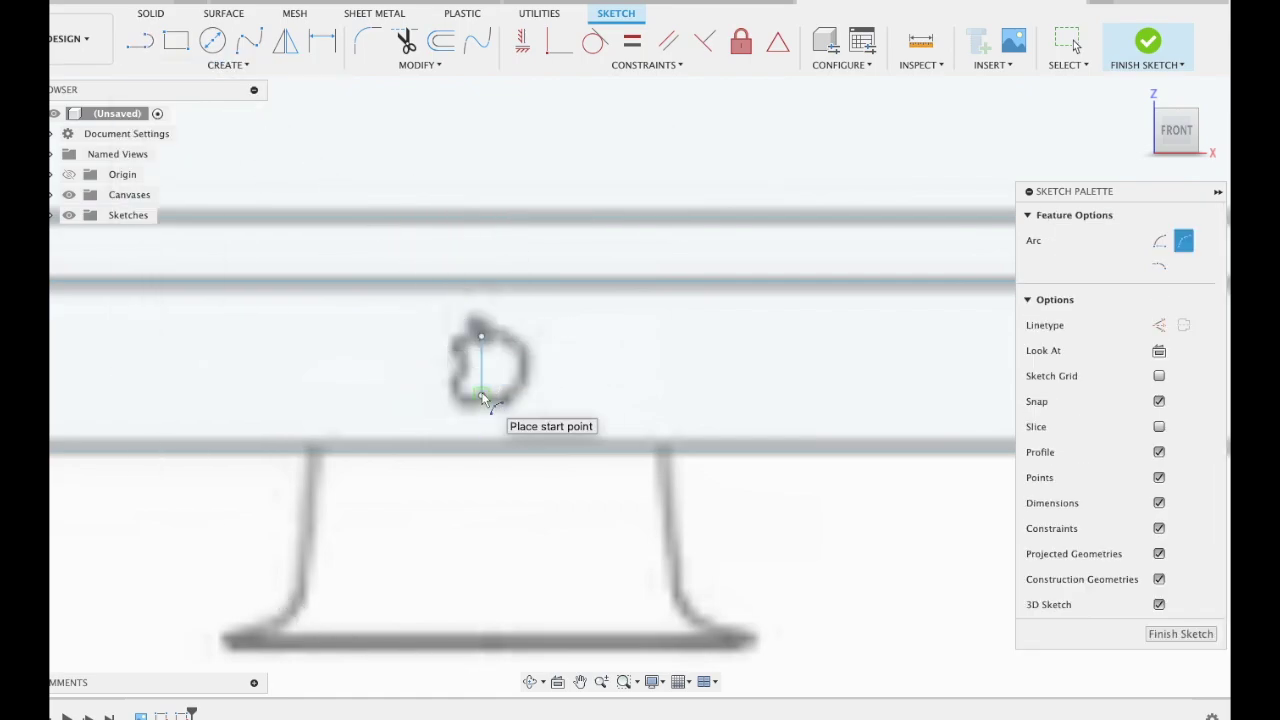
left_click(225, 65)
mouse_move(148, 137)
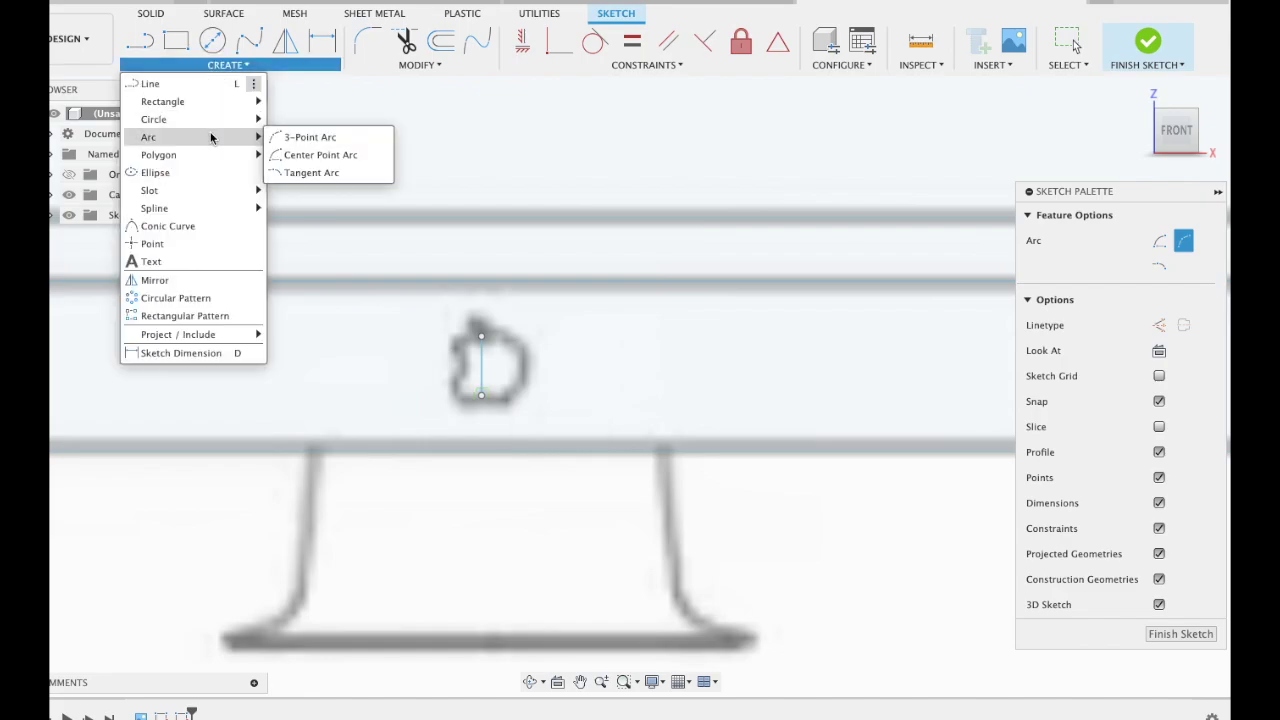
left_click(306, 138)
scroll(560, 400, "up", 2)
left_click(436, 400)
left_click(436, 400)
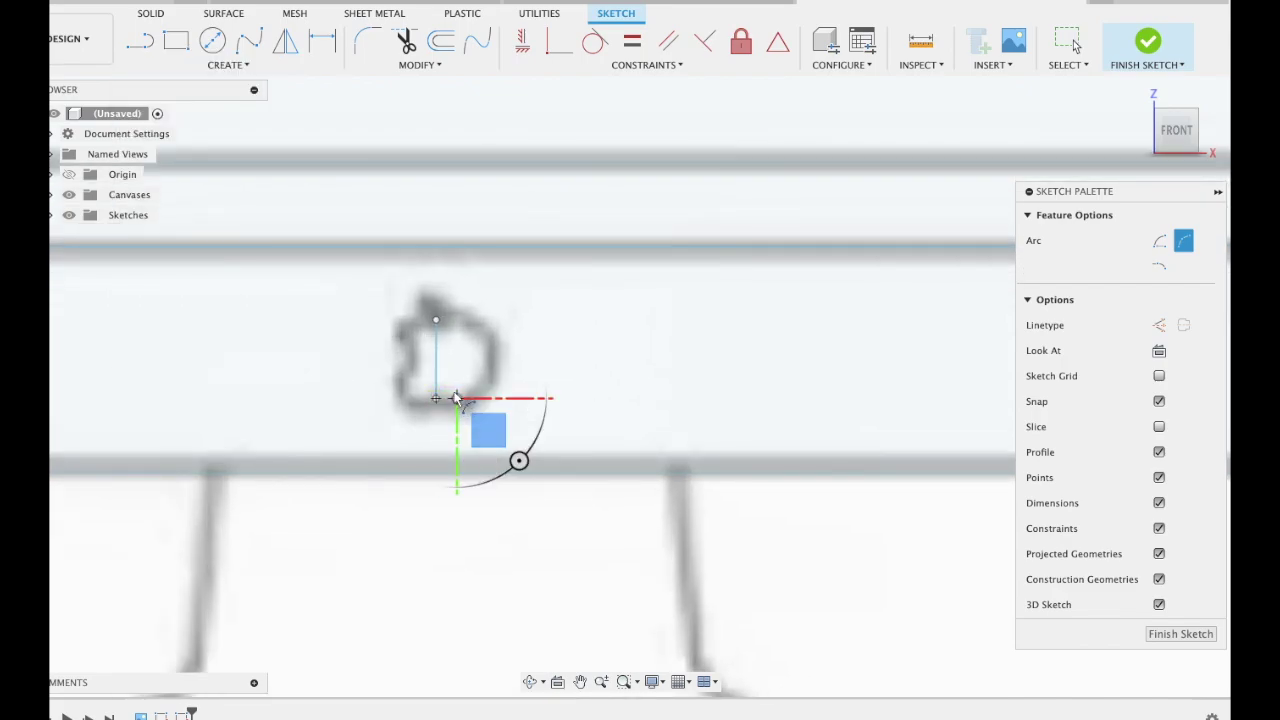
left_click(451, 389)
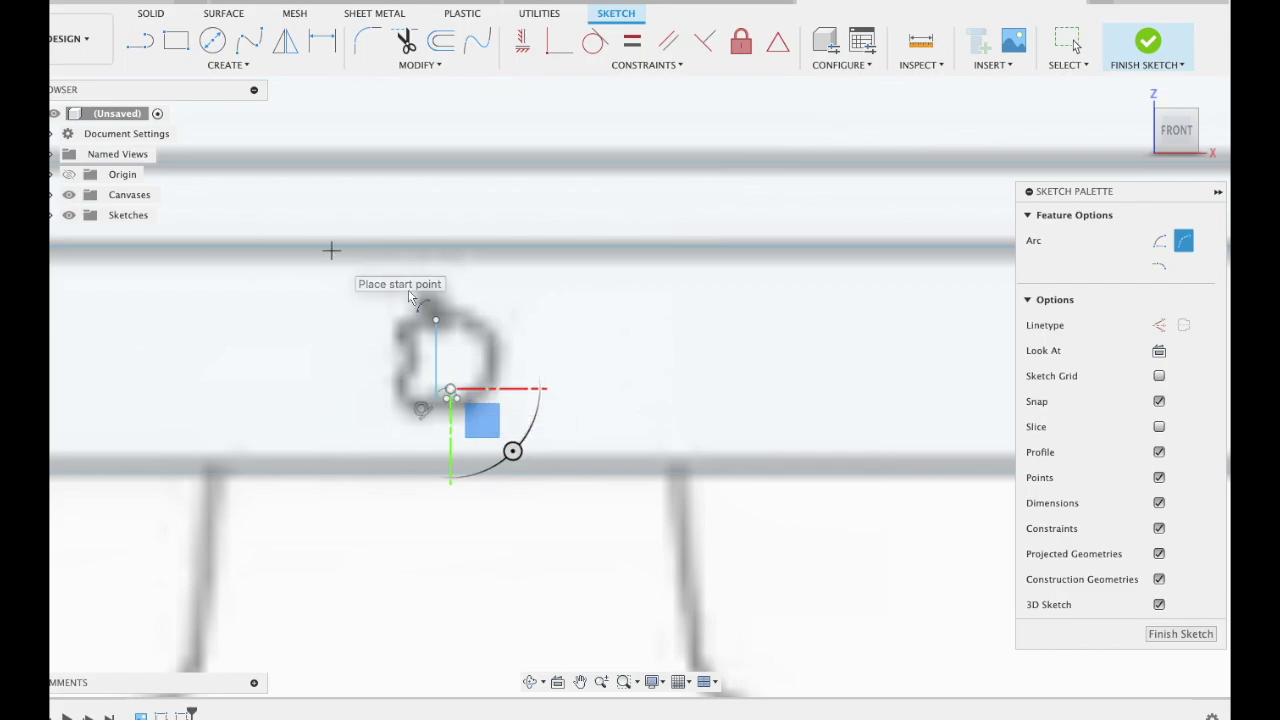
left_click(436, 320)
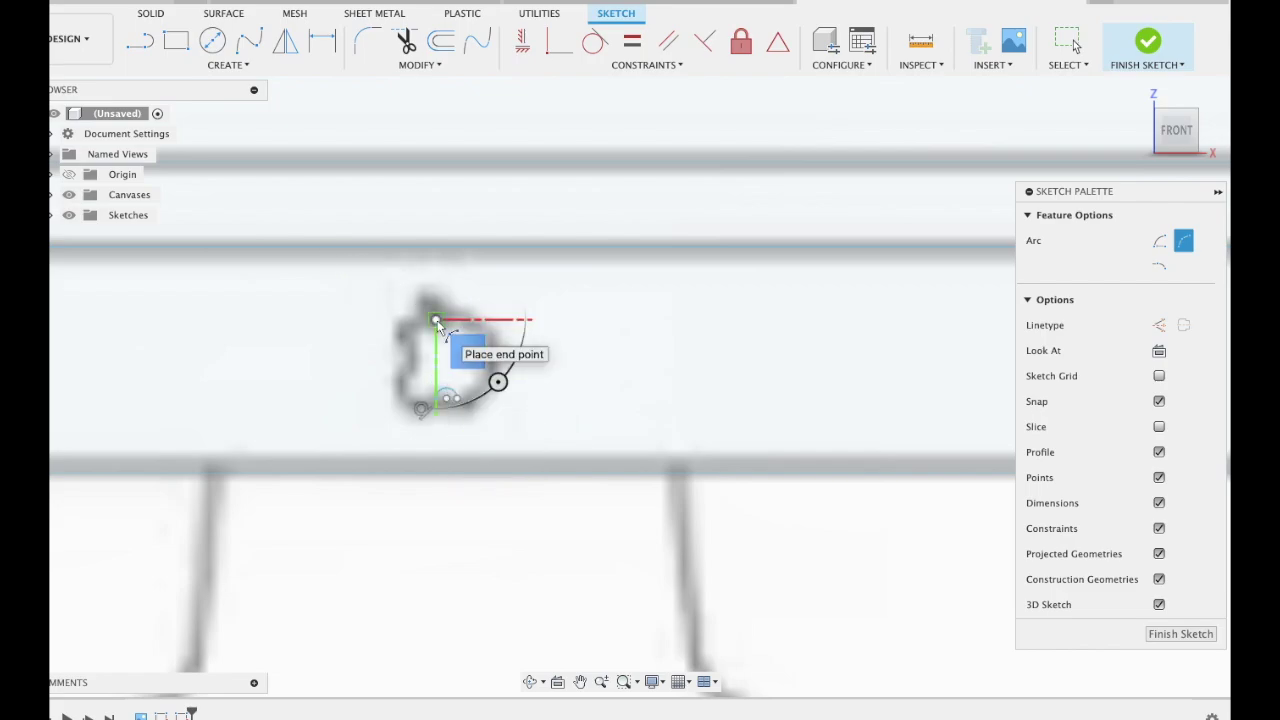
left_click(457, 398)
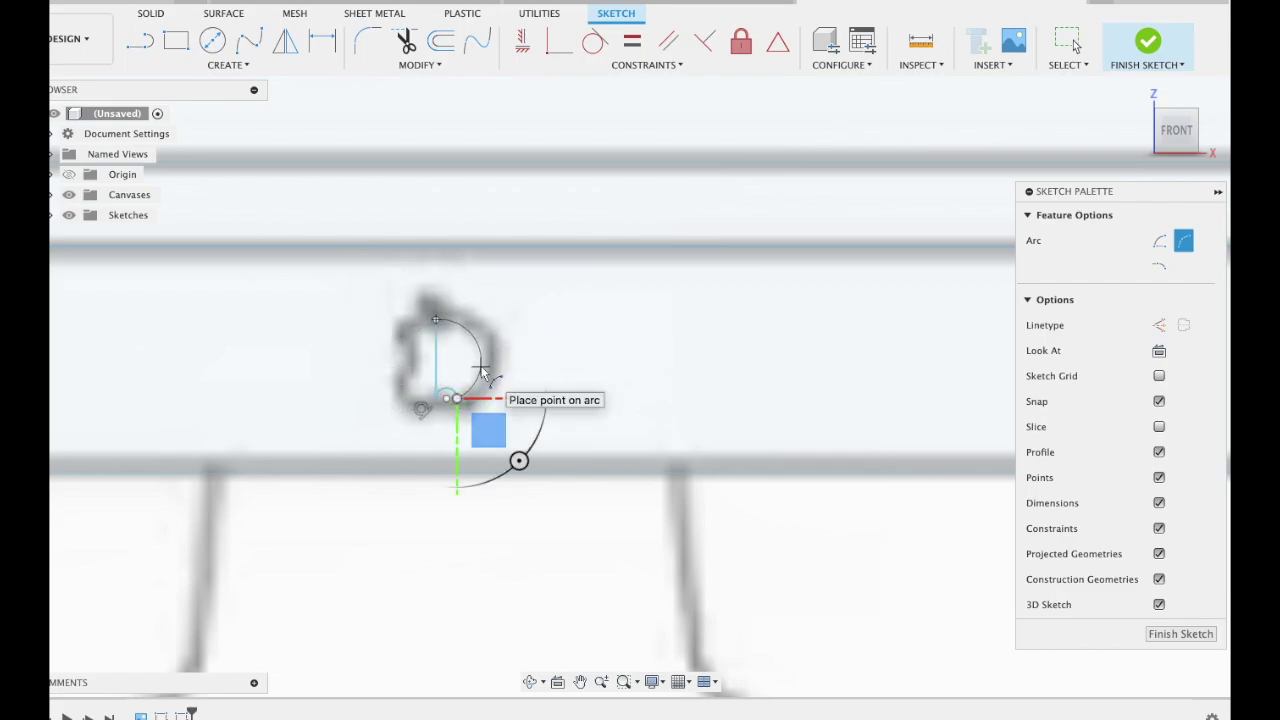
left_click(481, 369)
left_click(227, 65)
mouse_move(154, 208)
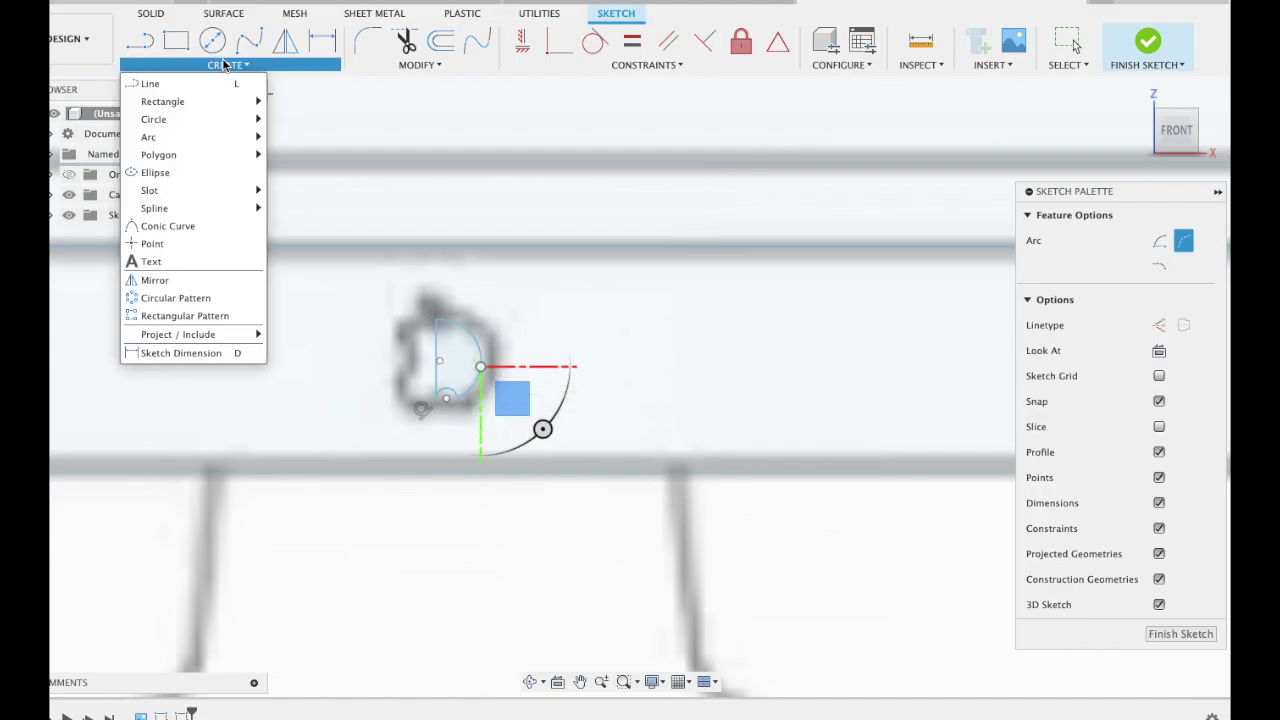
Mirror the logo arc about the vertical line to complete the circle
left_click(155, 280)
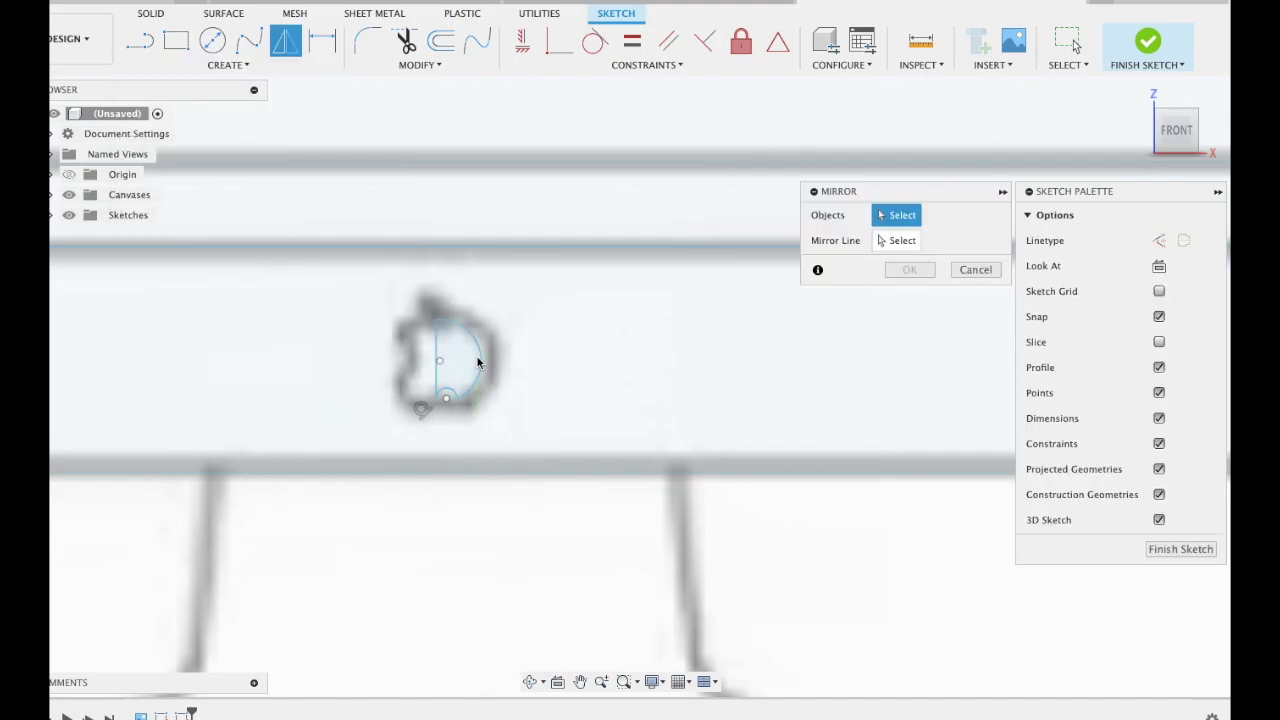
left_click(481, 360)
left_click(880, 241)
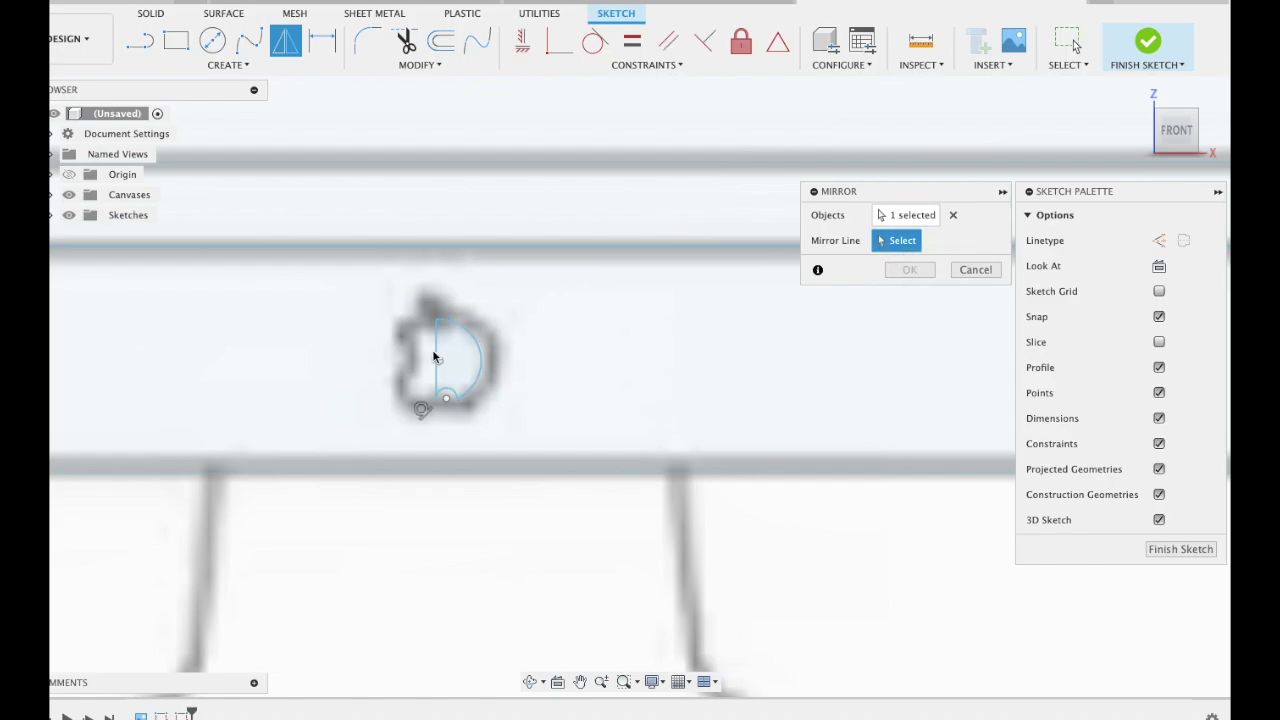
left_click(436, 360)
left_click(953, 240)
left_click(908, 215)
left_click(446, 395)
left_click(897, 240)
left_click(437, 351)
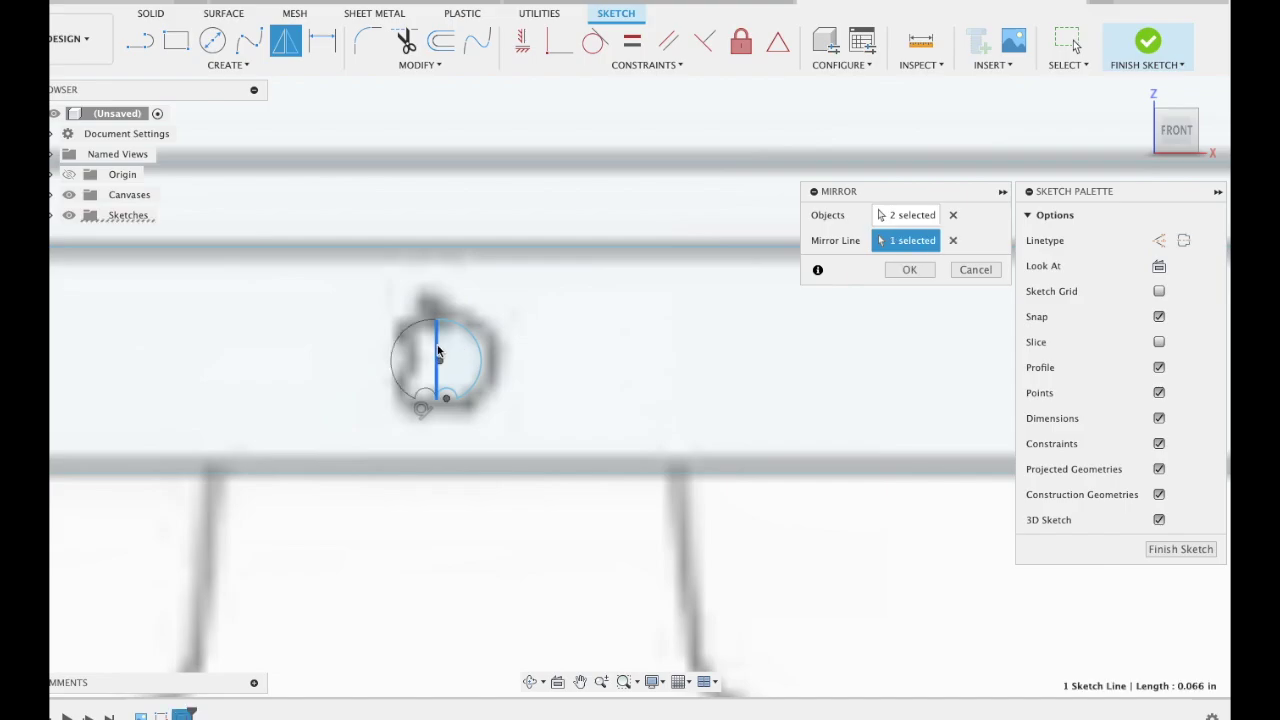
left_click(911, 270)
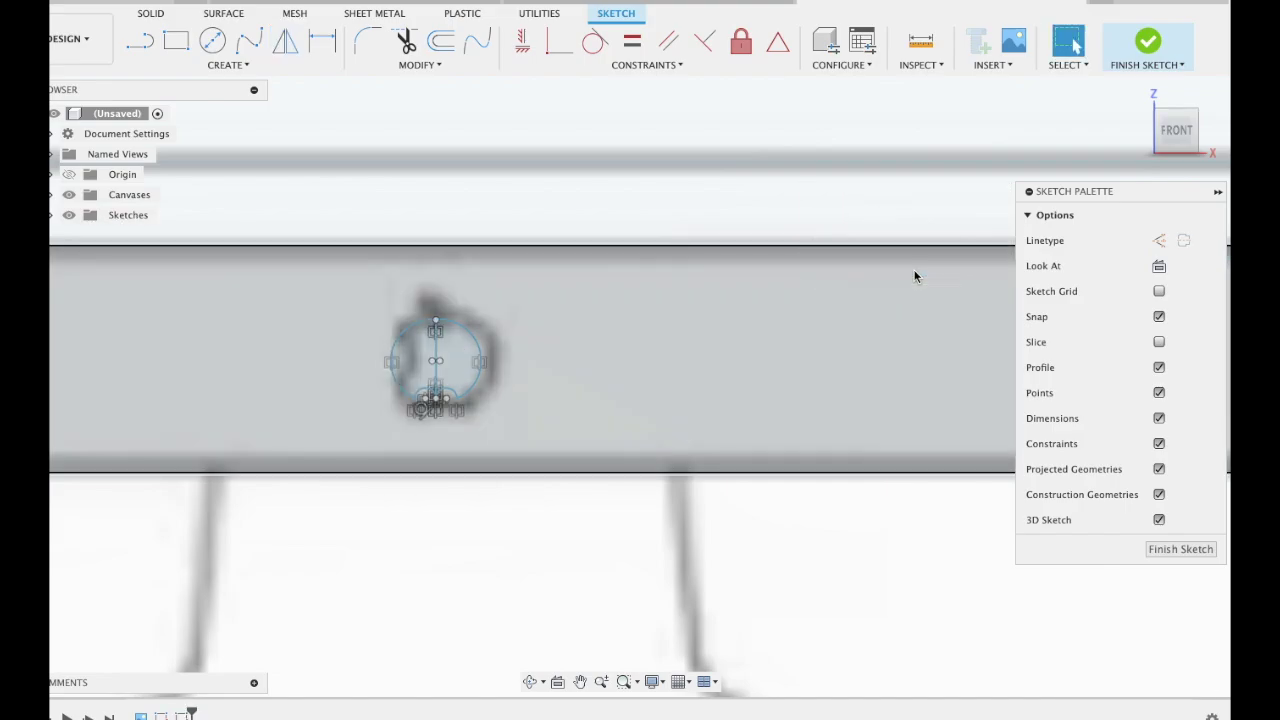
Trim away the vertical centre line inside the circle
left_click(405, 40)
scroll(469, 386, "up", 2)
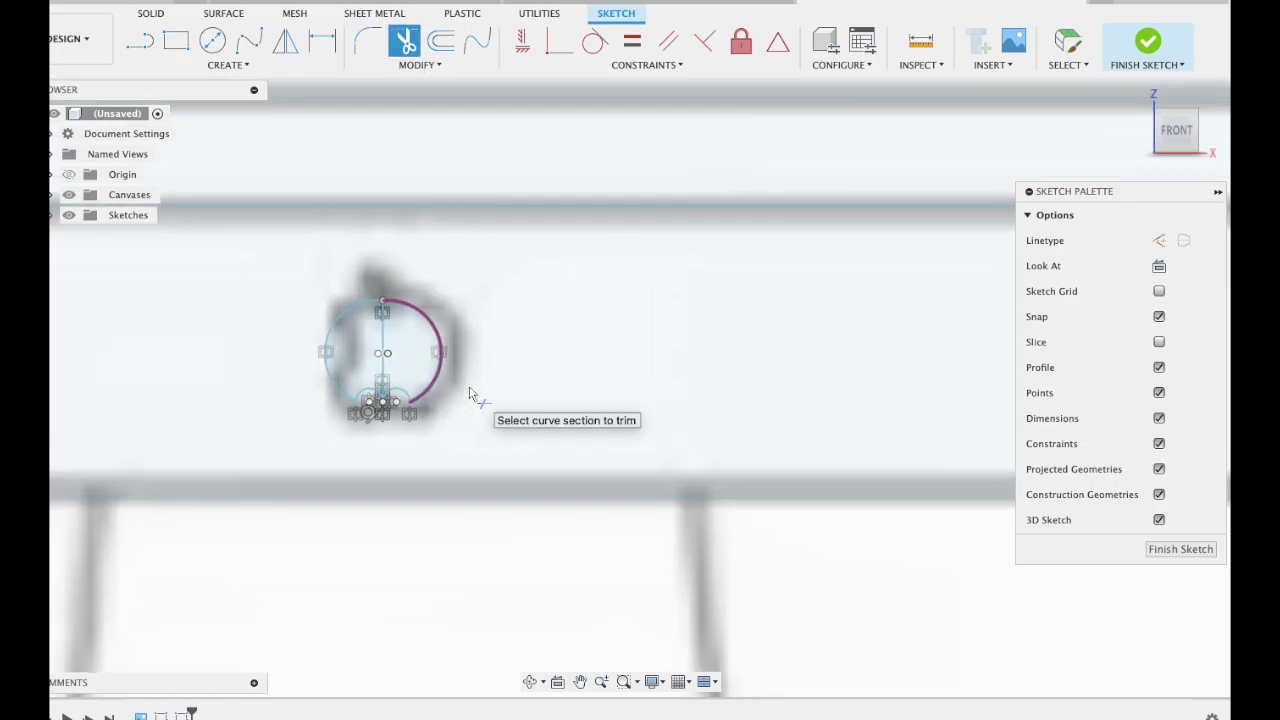
left_click(385, 353)
scroll(397, 480, "up", 2)
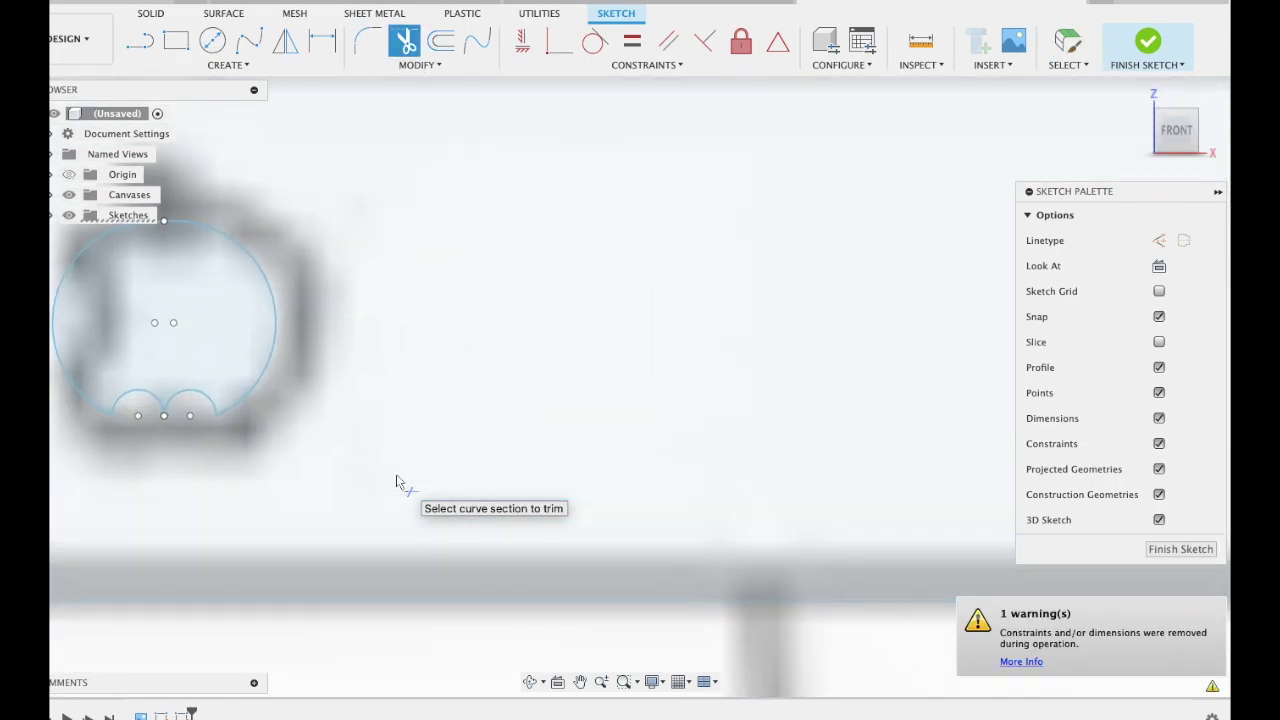
scroll(377, 405, "up", 2)
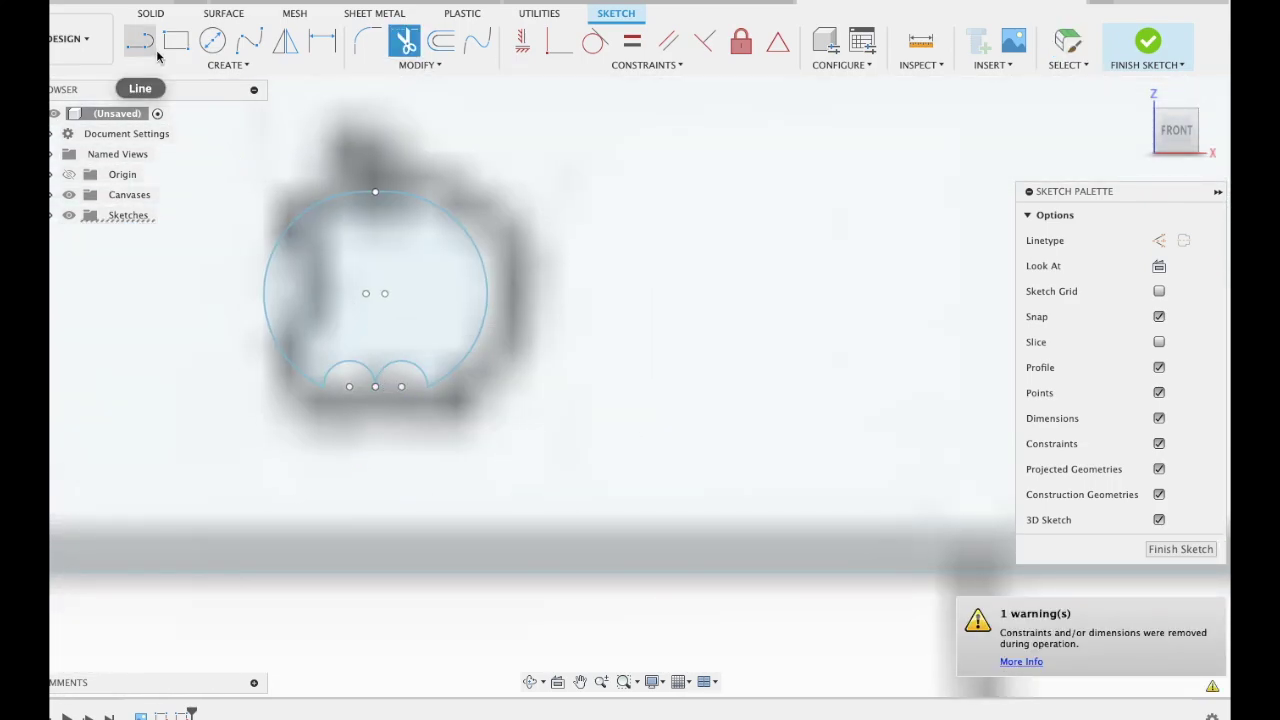
Draw a 3-point arc notch on the circle's bottom baseline
left_click(185, 66)
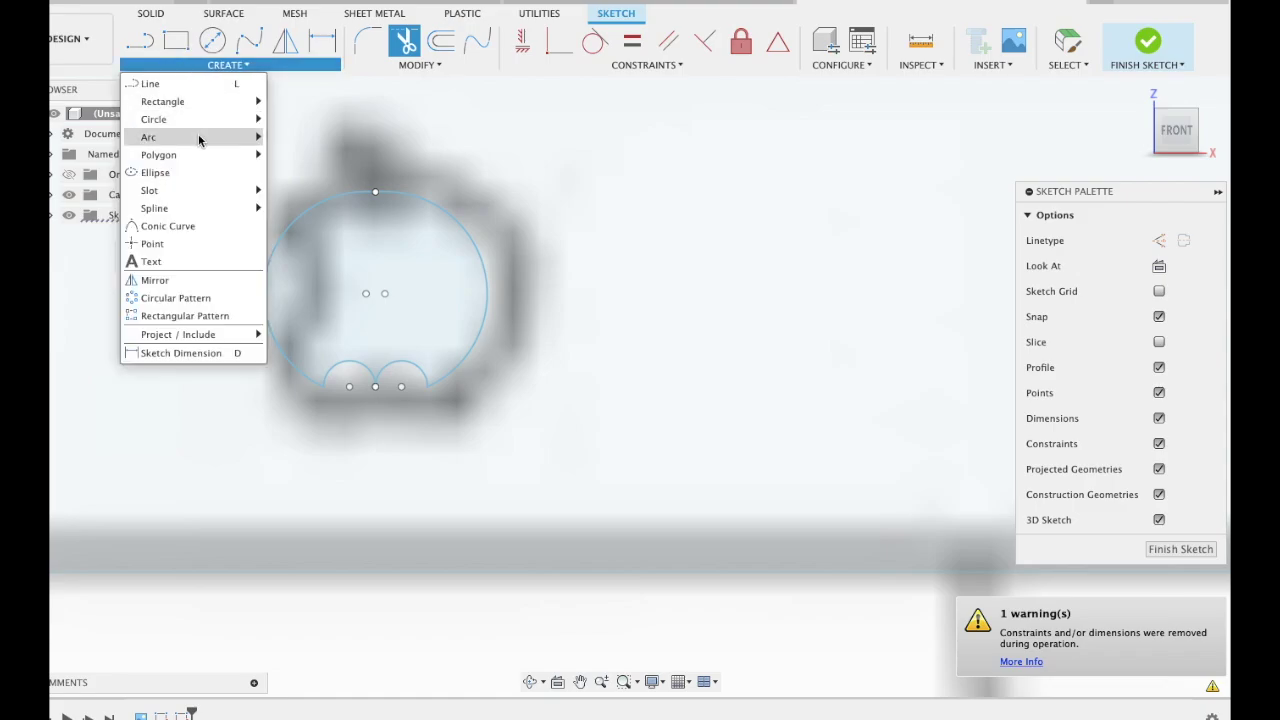
mouse_move(190, 137)
left_click(290, 136)
left_click(324, 386)
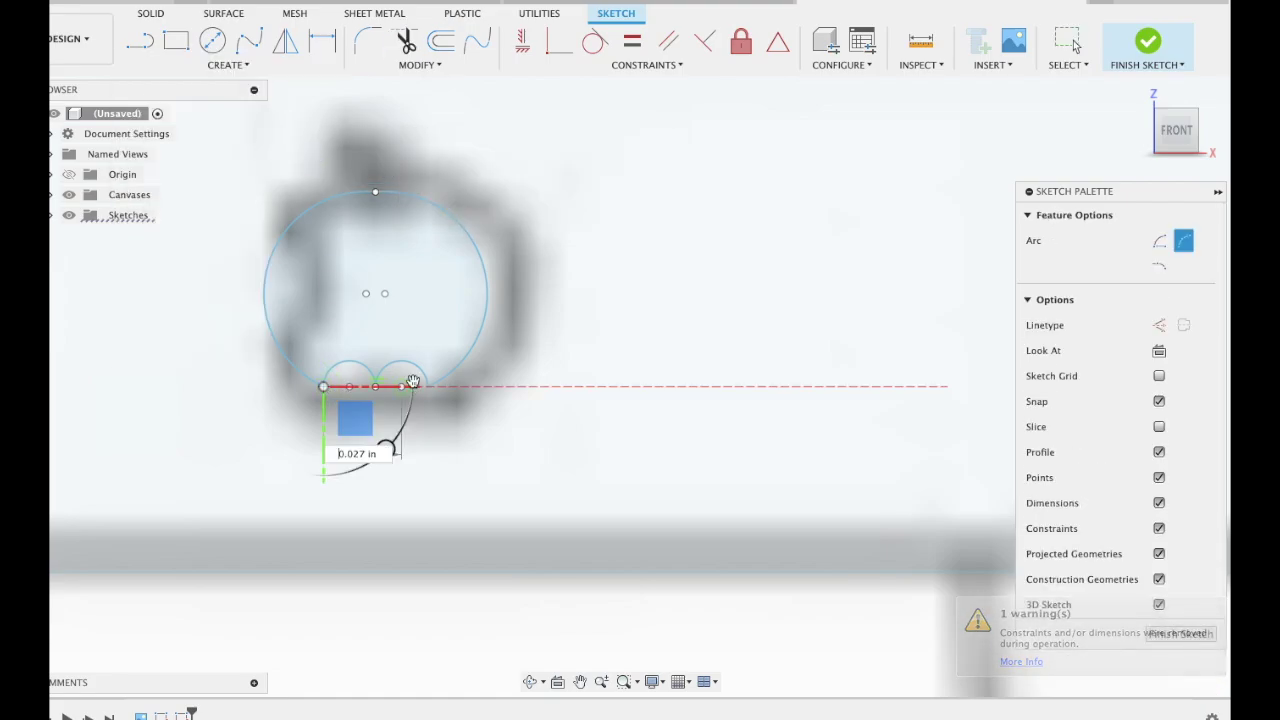
left_click(427, 386)
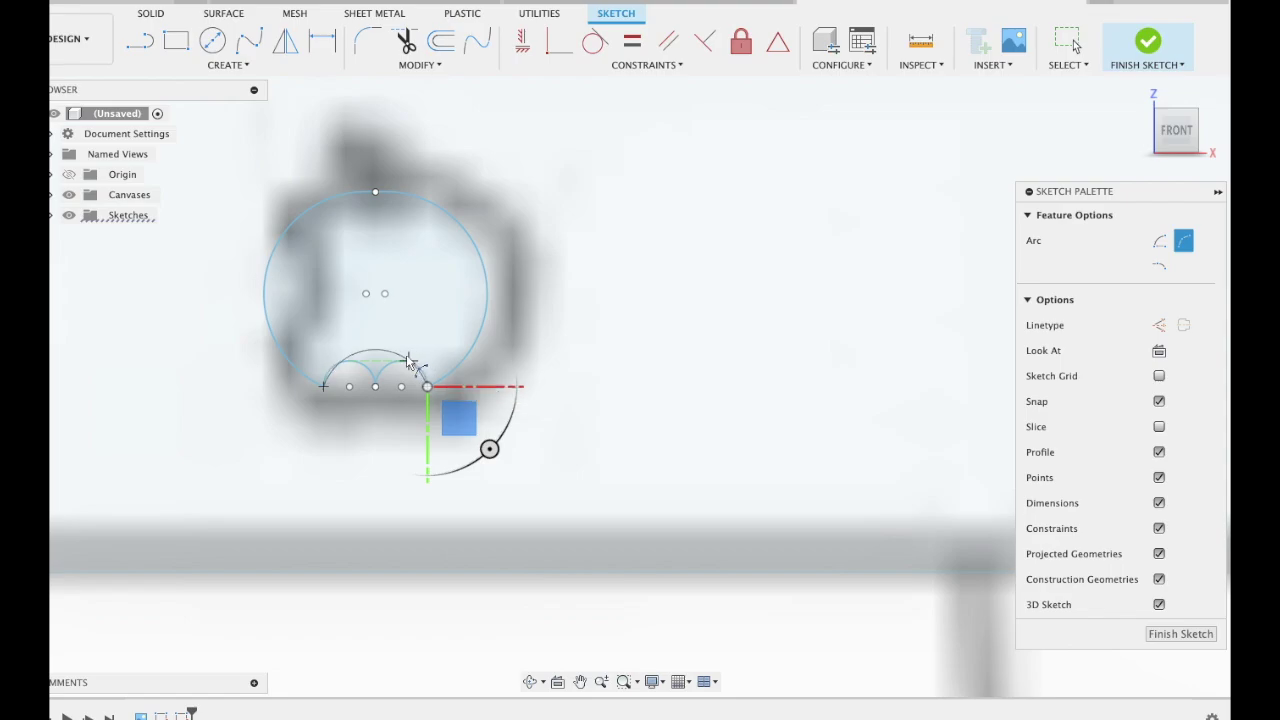
left_click(401, 352)
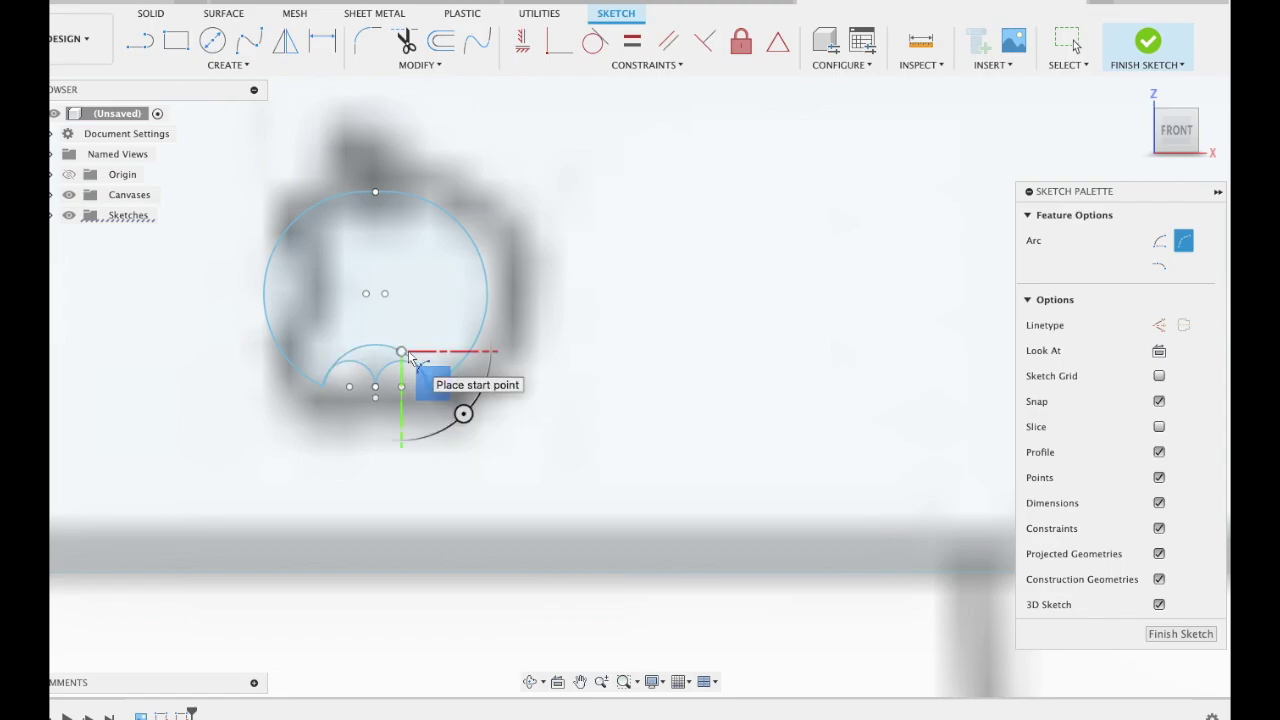
left_click(405, 40)
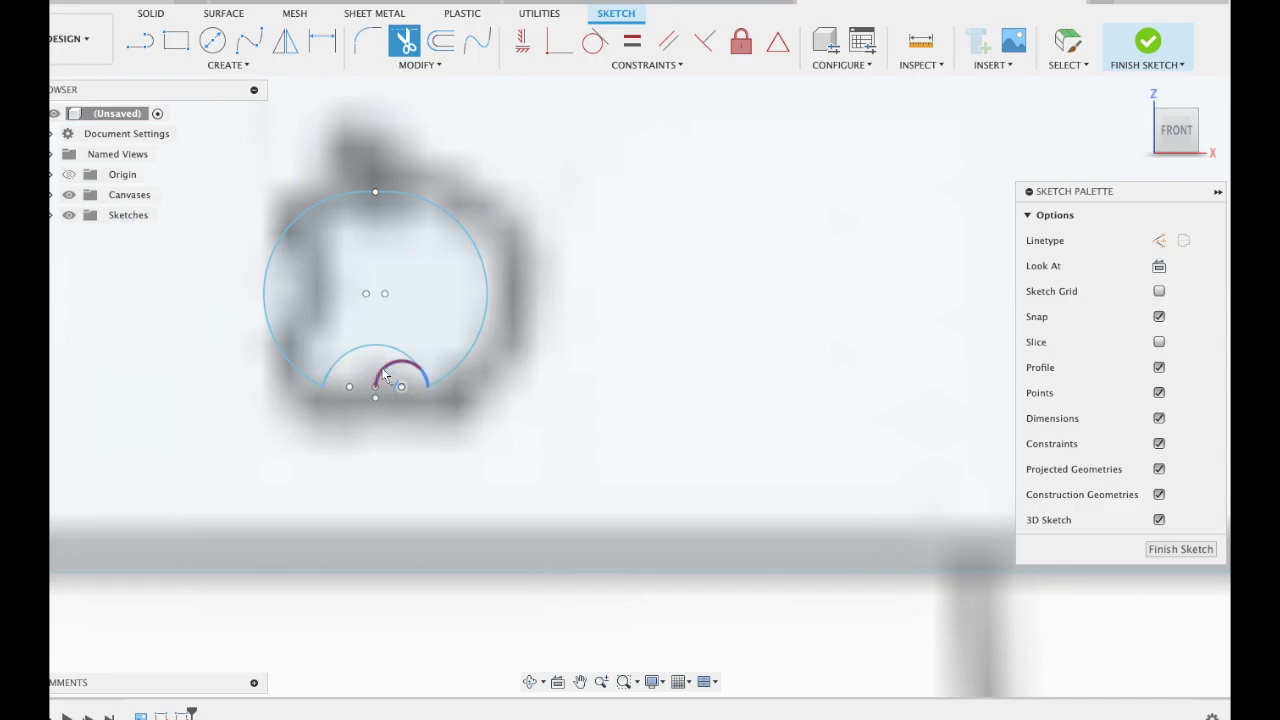
scroll(401, 416, "down", 2)
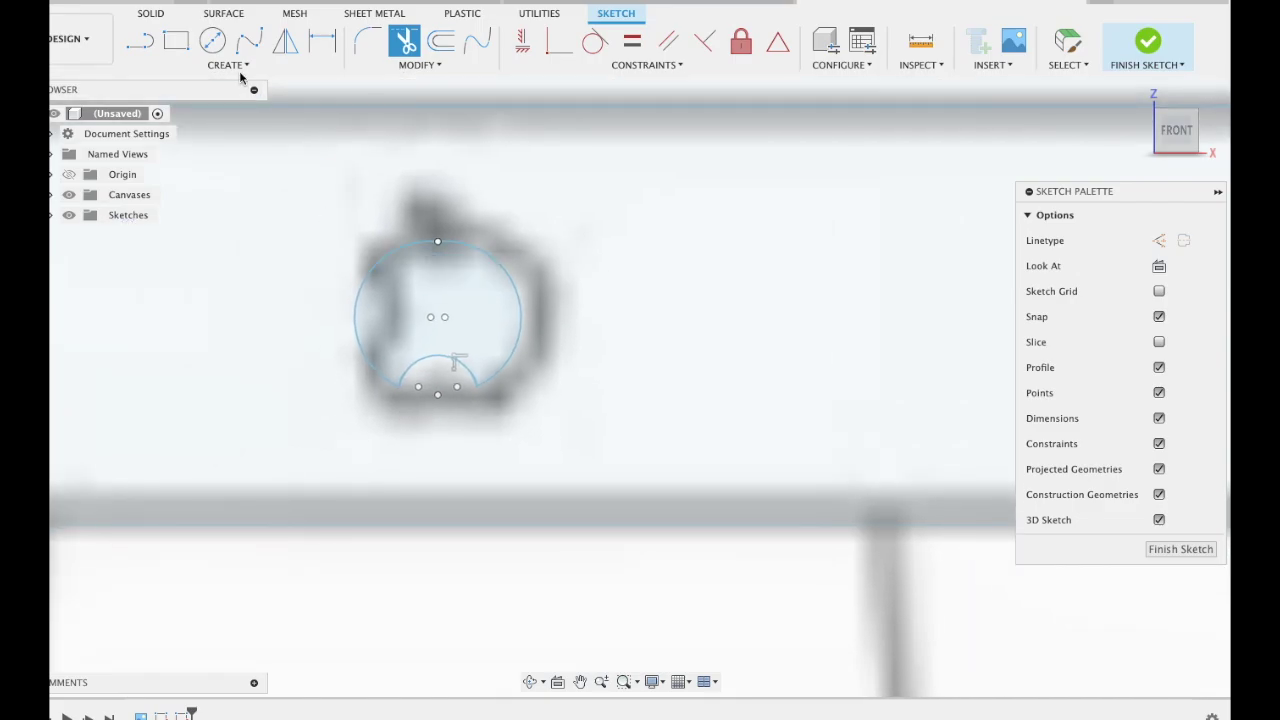
Finish the logo sketch and extrude the screen, bezel and chin profiles 0.10 in
left_click(1148, 42)
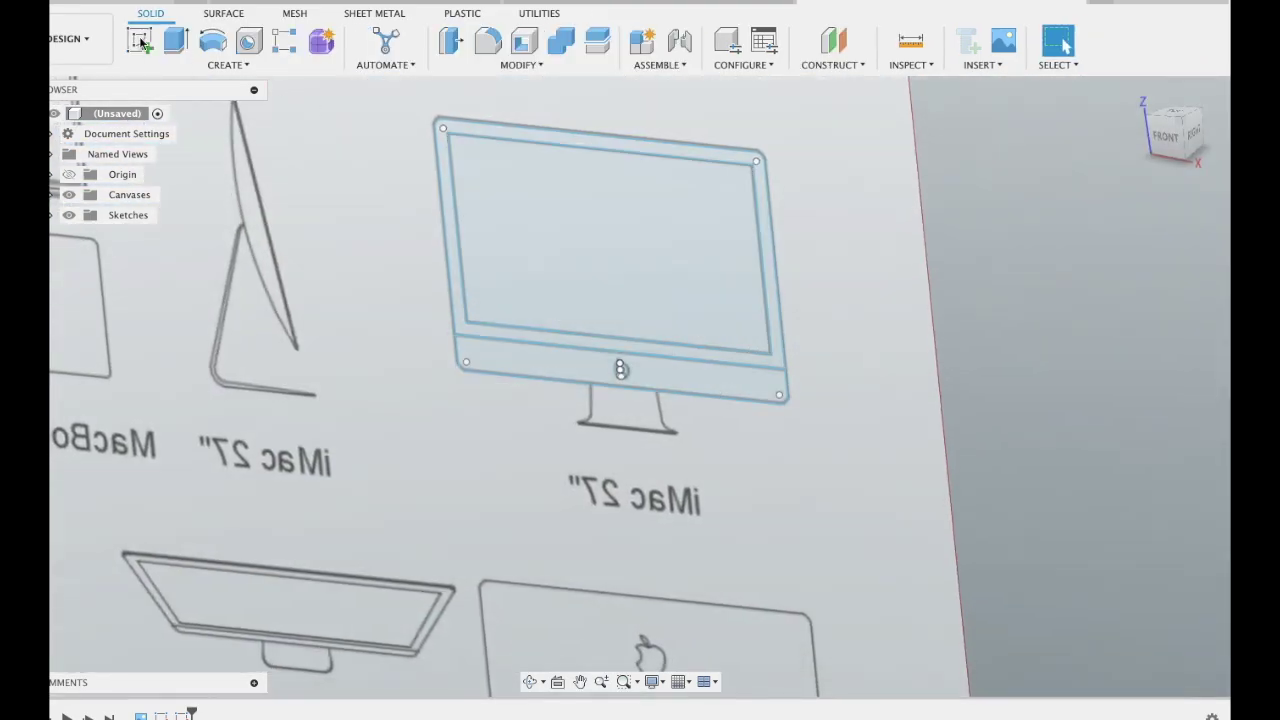
left_click(175, 40)
left_click(559, 156)
left_click(623, 329)
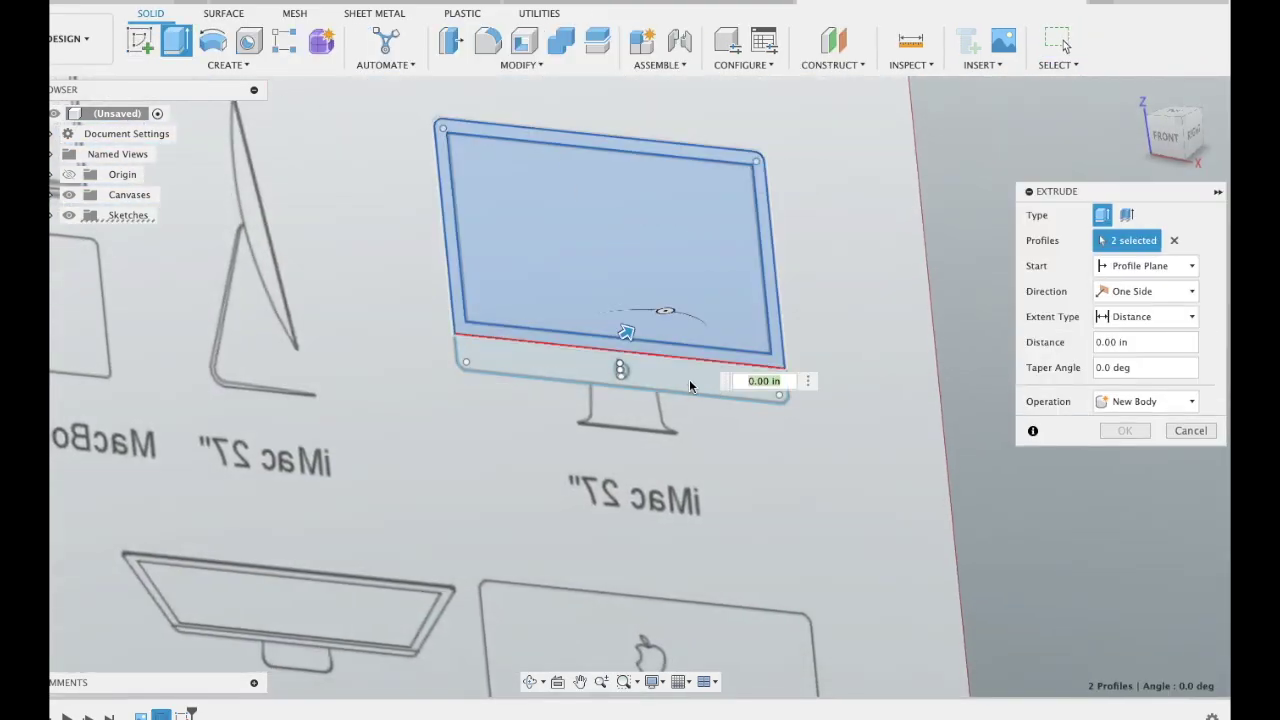
left_click(671, 371)
middle_click_drag(671, 371, 855, 232, "shift")
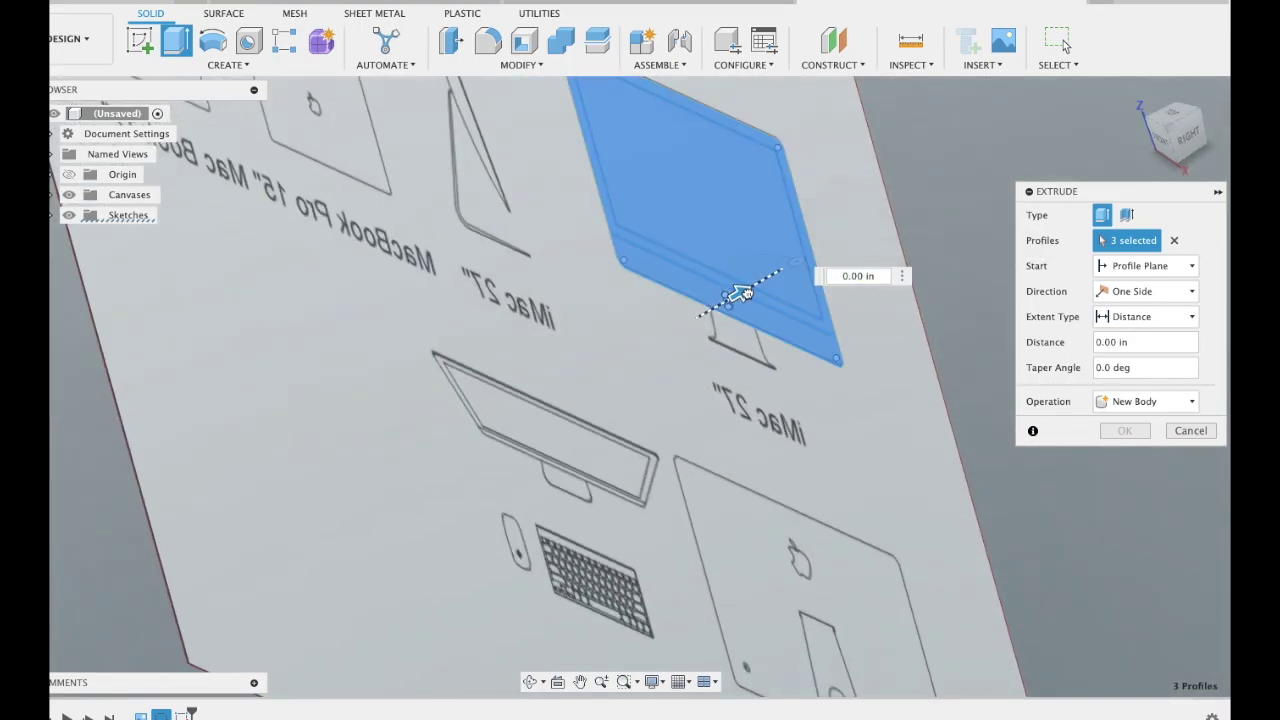
left_click_drag(738, 292, 755, 286)
left_click(1124, 430)
middle_click_drag(1138, 428, 1052, 368, "shift")
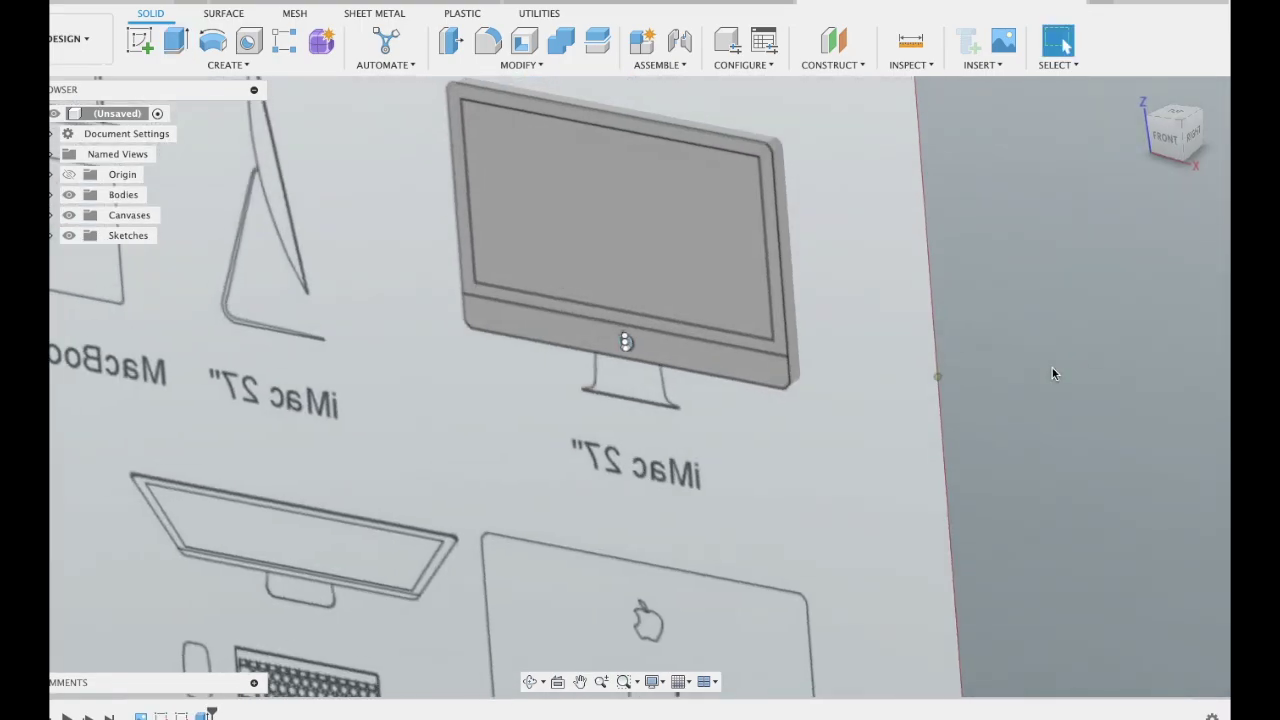
left_click(67, 38)
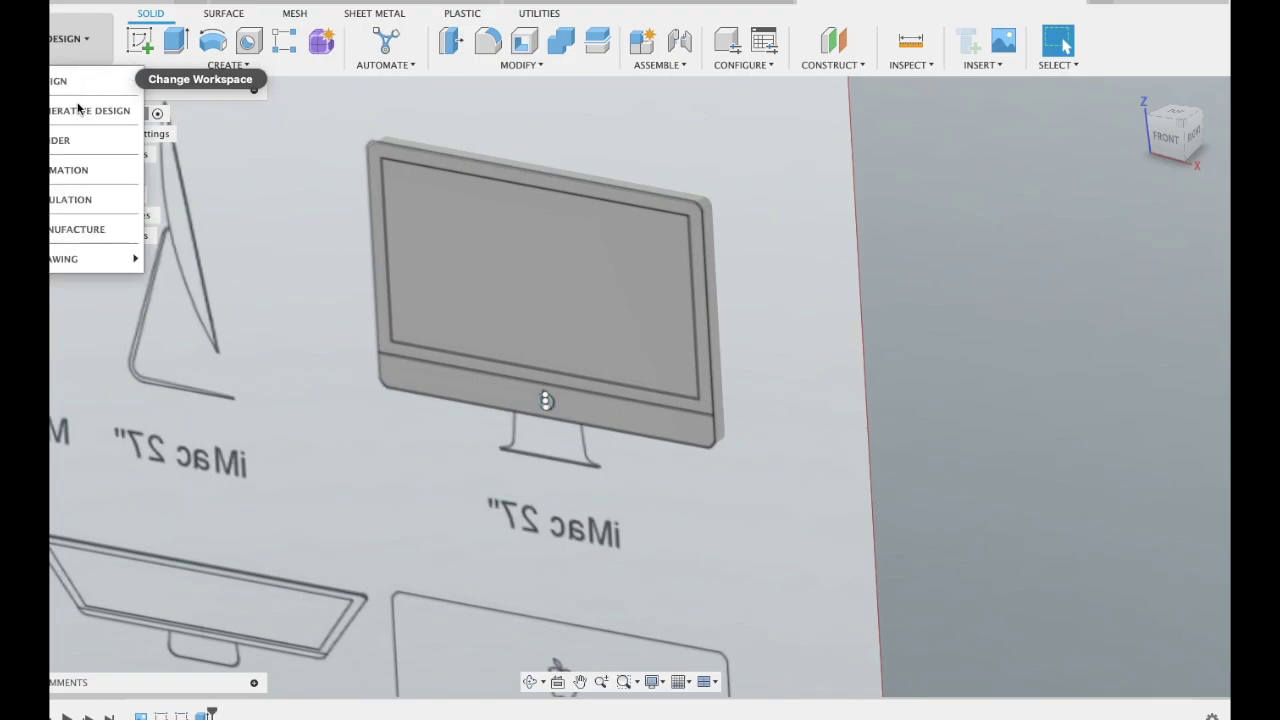
left_click(176, 48)
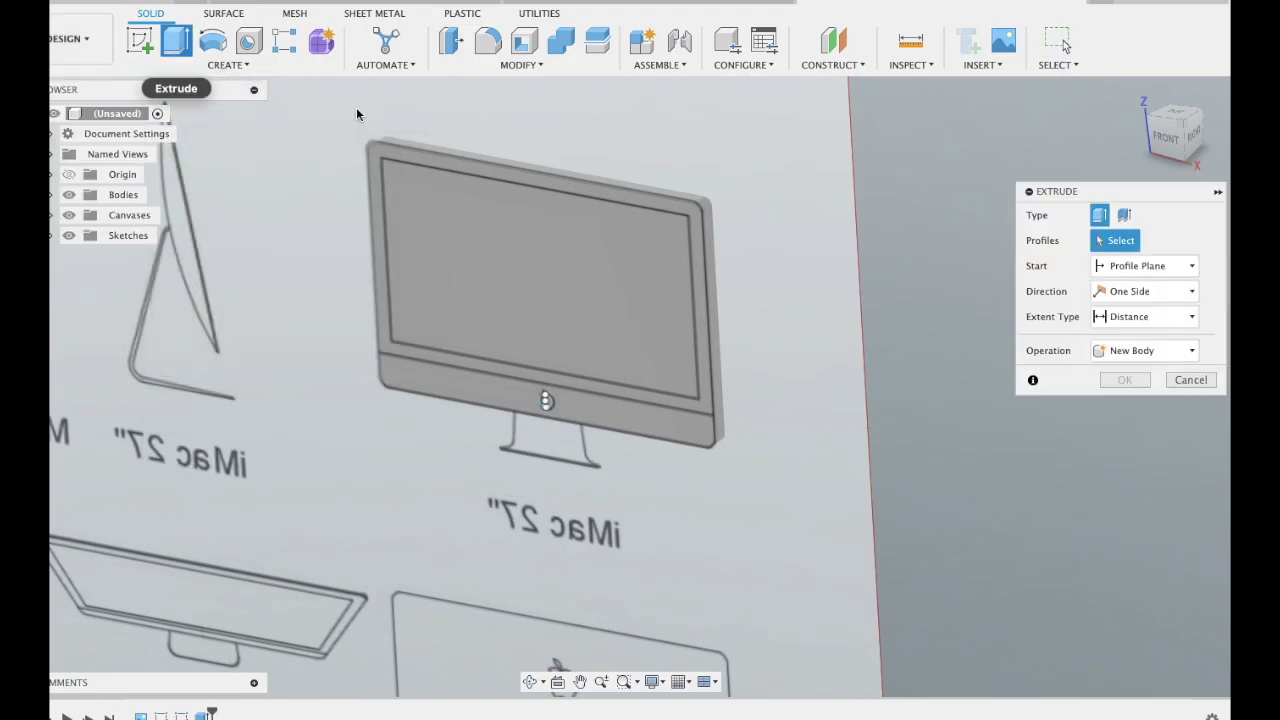
Cut the Sketch1 screen profile 0.05 in into the monitor body
left_click(77, 45)
left_click(254, 136)
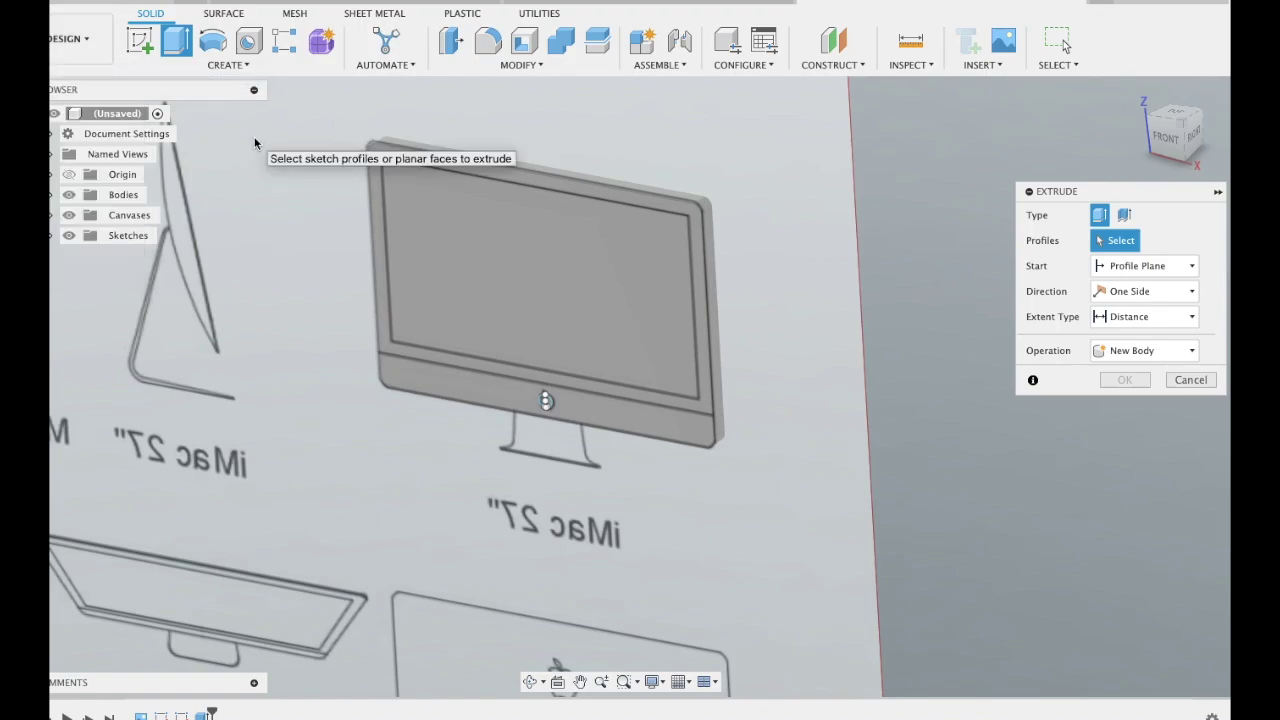
left_click(51, 236)
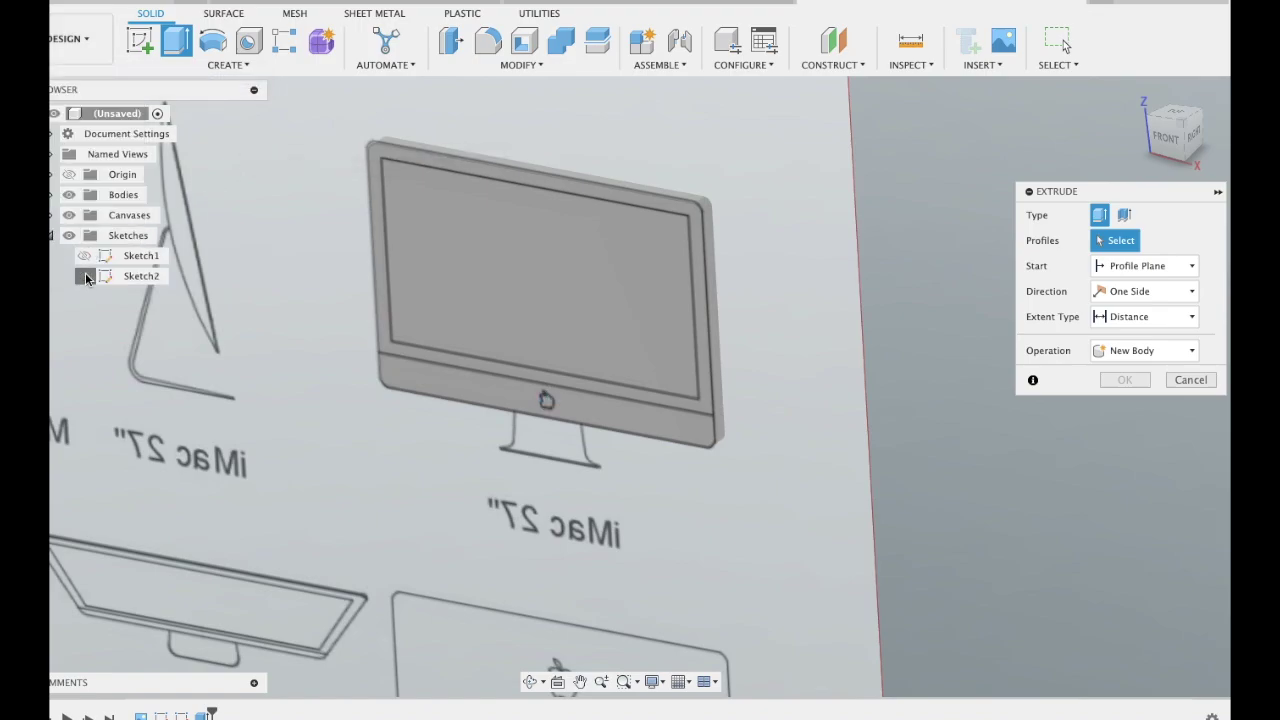
left_click(494, 260)
middle_click_drag(494, 260, 641, 269, "shift")
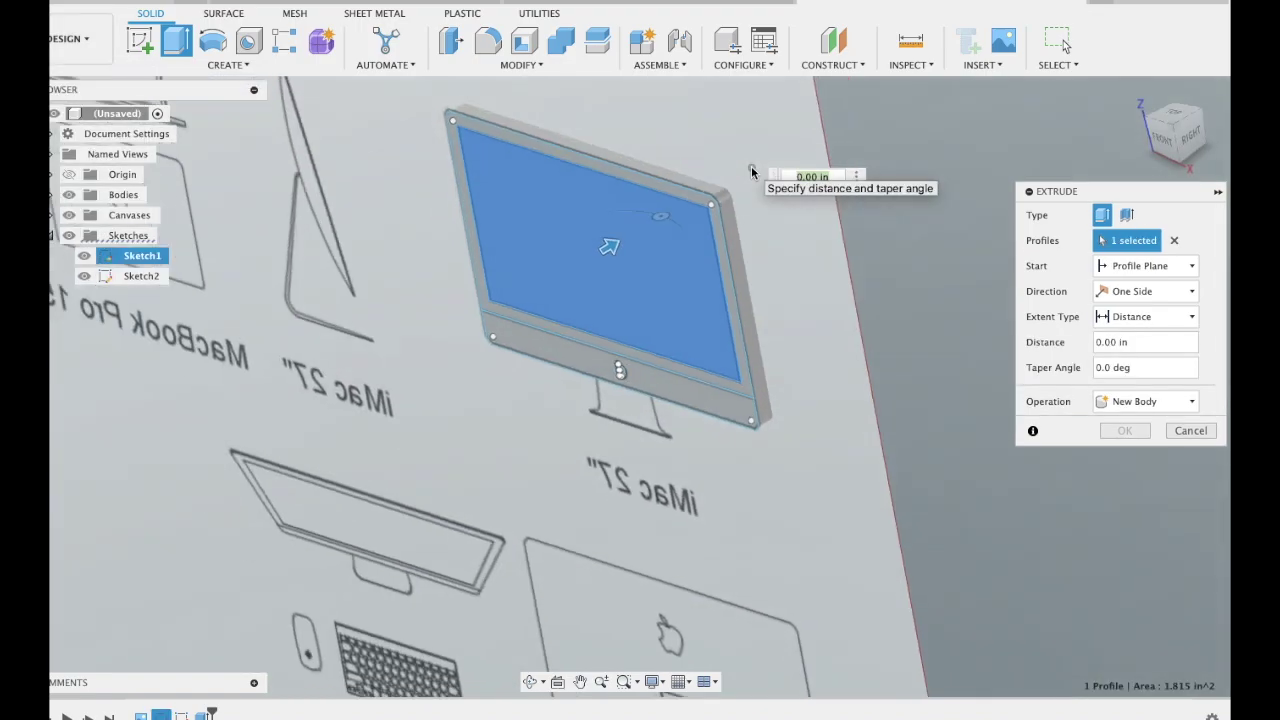
left_click_drag(609, 247, 623, 238)
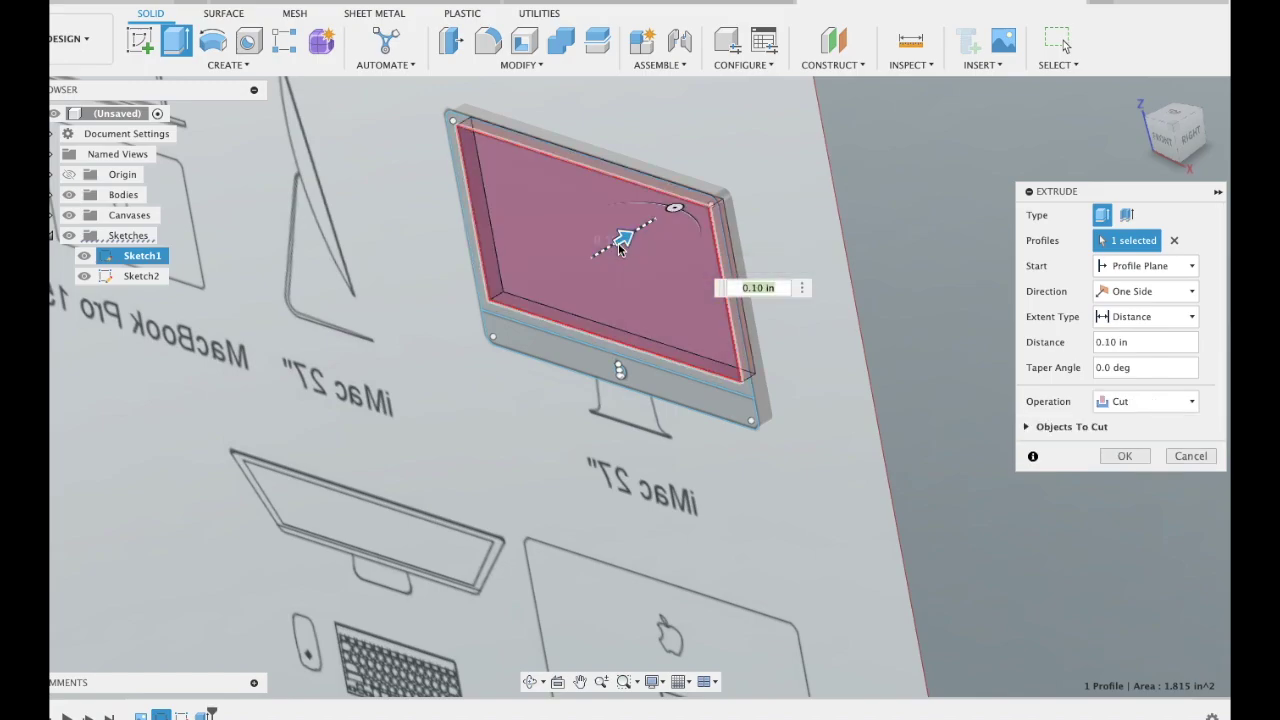
key("BackSpace")
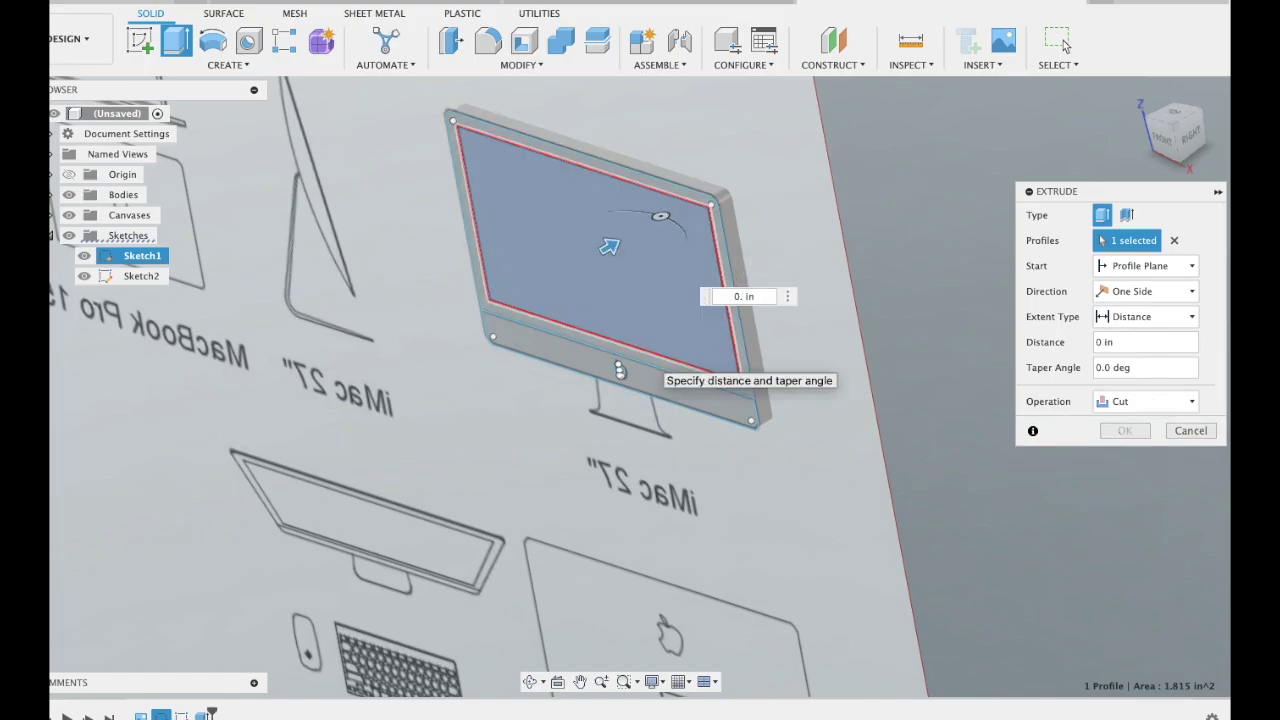
type("5")
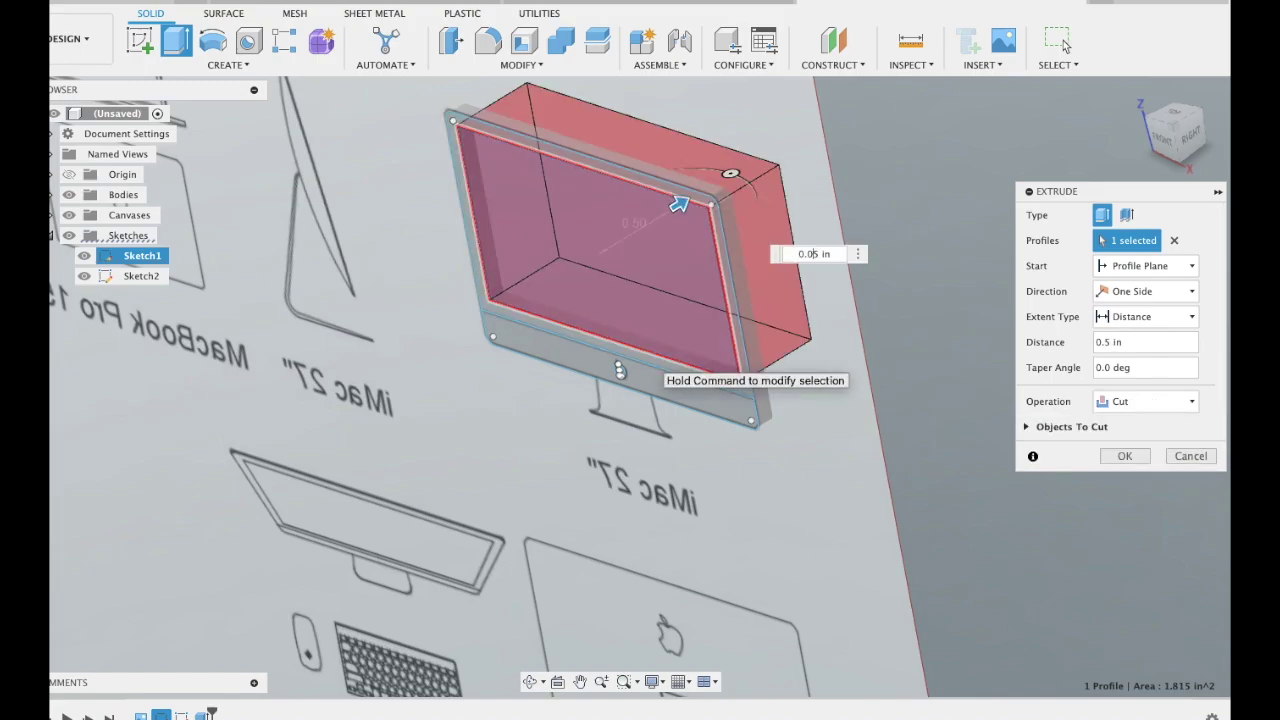
left_click(1120, 456)
mouse_move(1014, 322)
middle_mouse_down("shift")
mouse_move(893, 270)
mouse_move(1082, 116)
middle_mouse_up("shift")
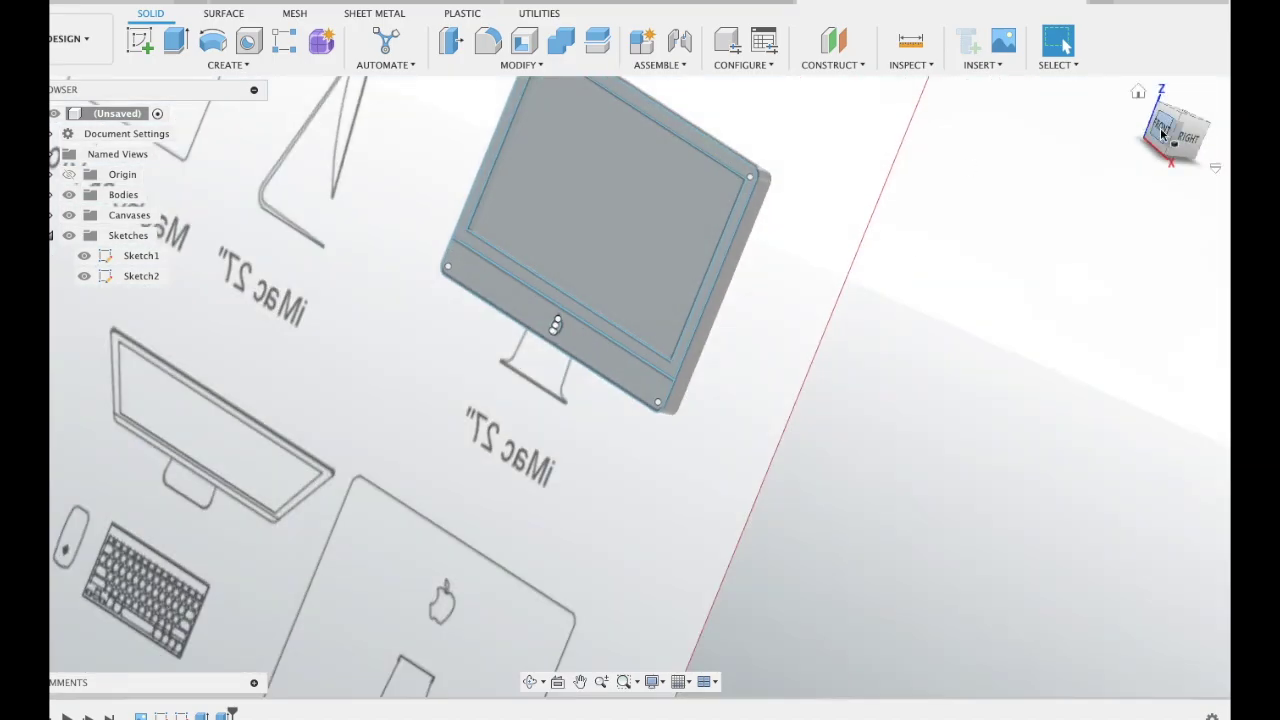
Create a construction plane offset 1.20 in from the YZ plane
left_click(1161, 131)
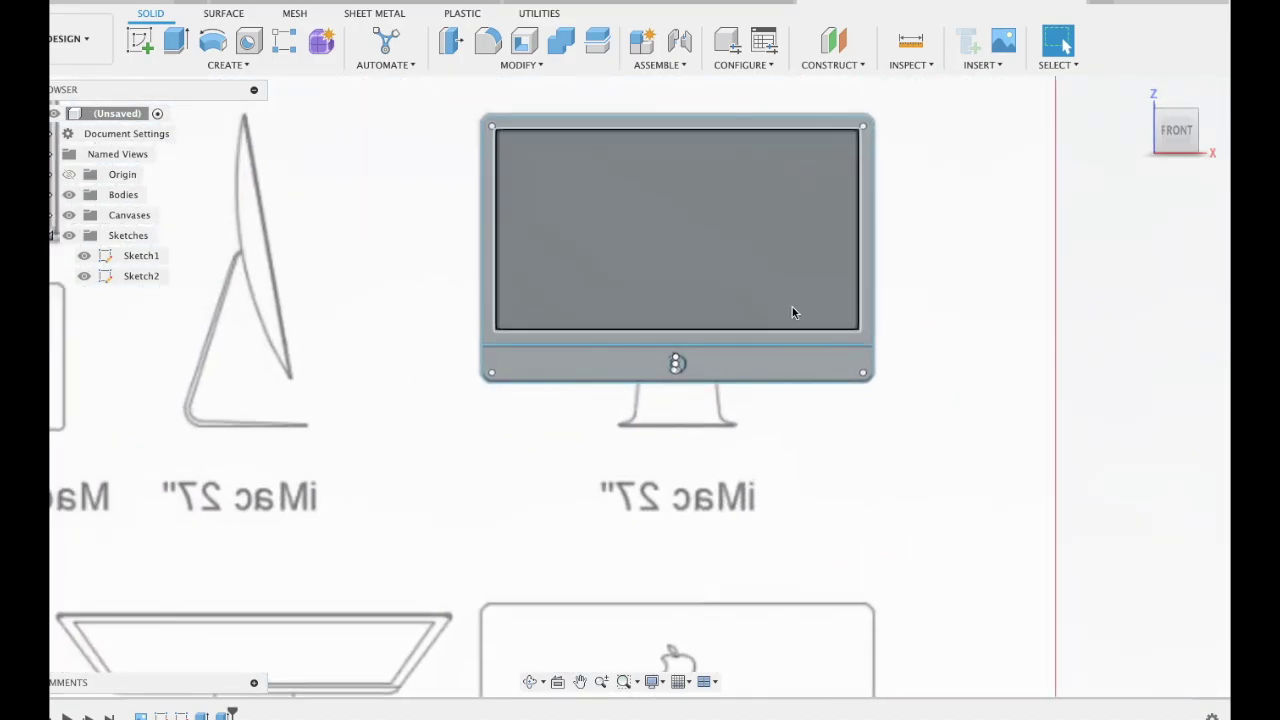
left_click(1205, 133)
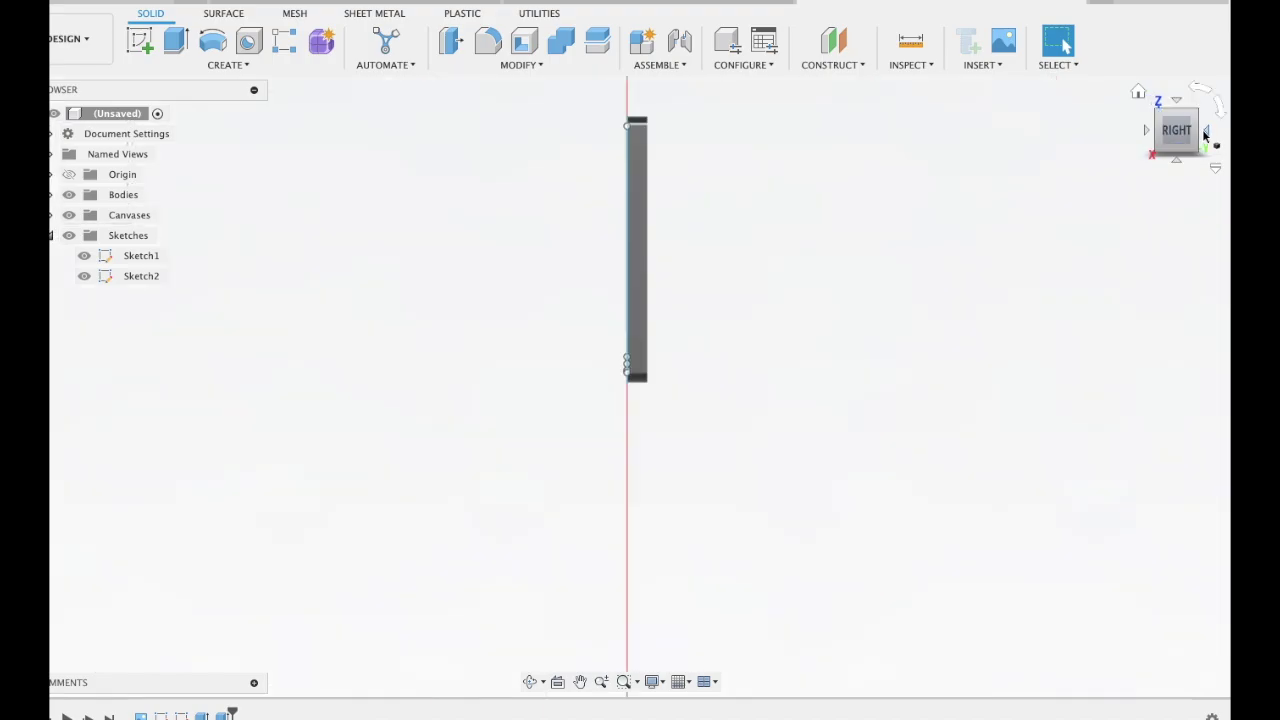
left_click(836, 41)
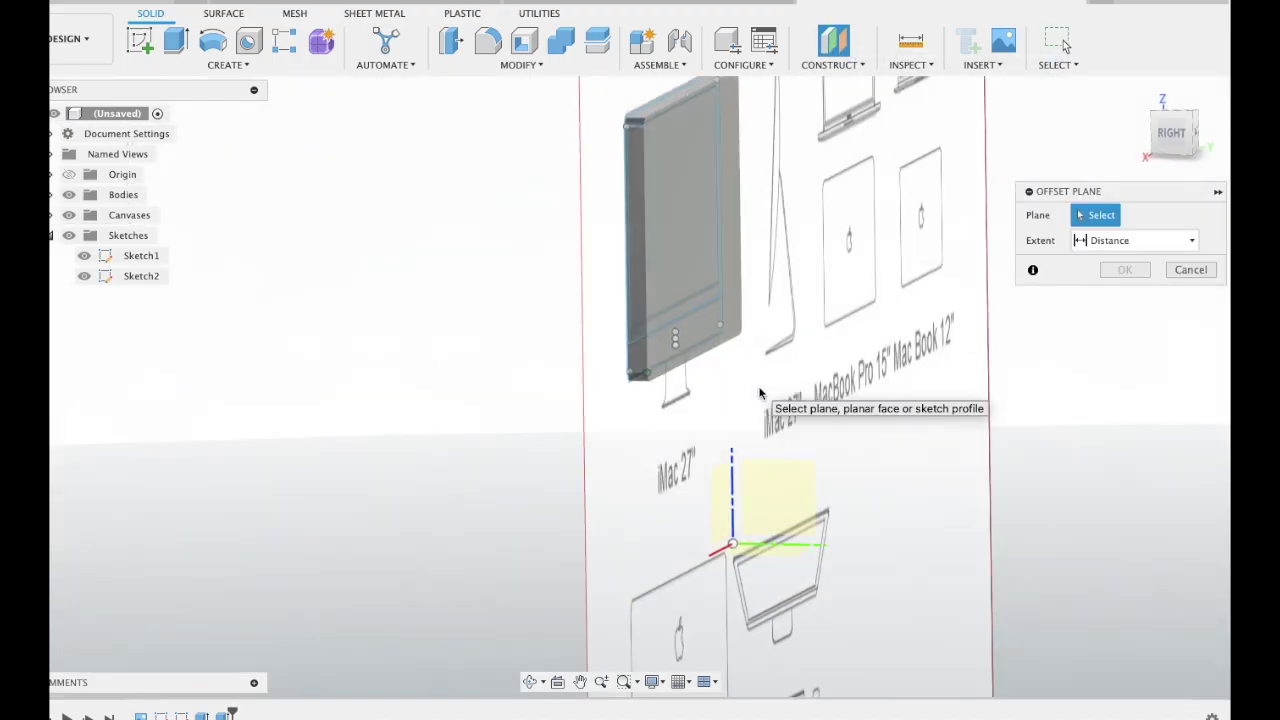
left_click(773, 478)
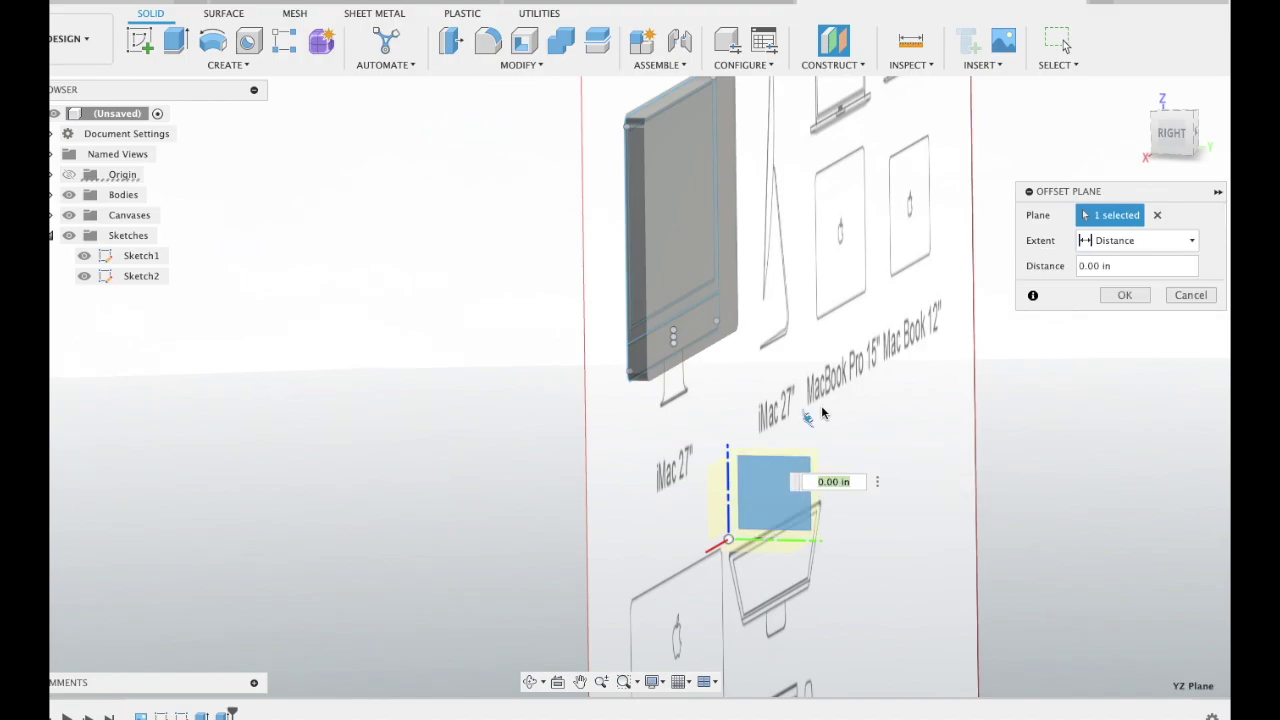
left_click(1171, 133)
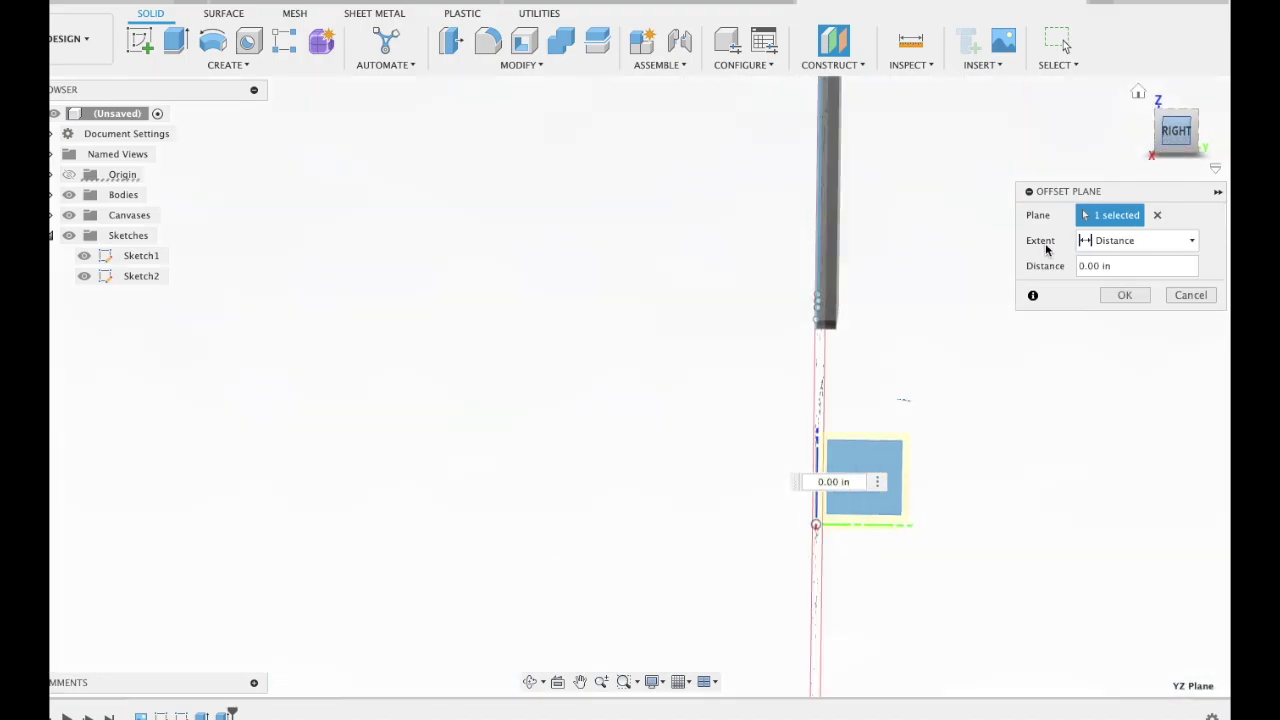
middle_click_drag(1066, 232, 967, 455, "shift")
scroll(967, 455, "up", 3)
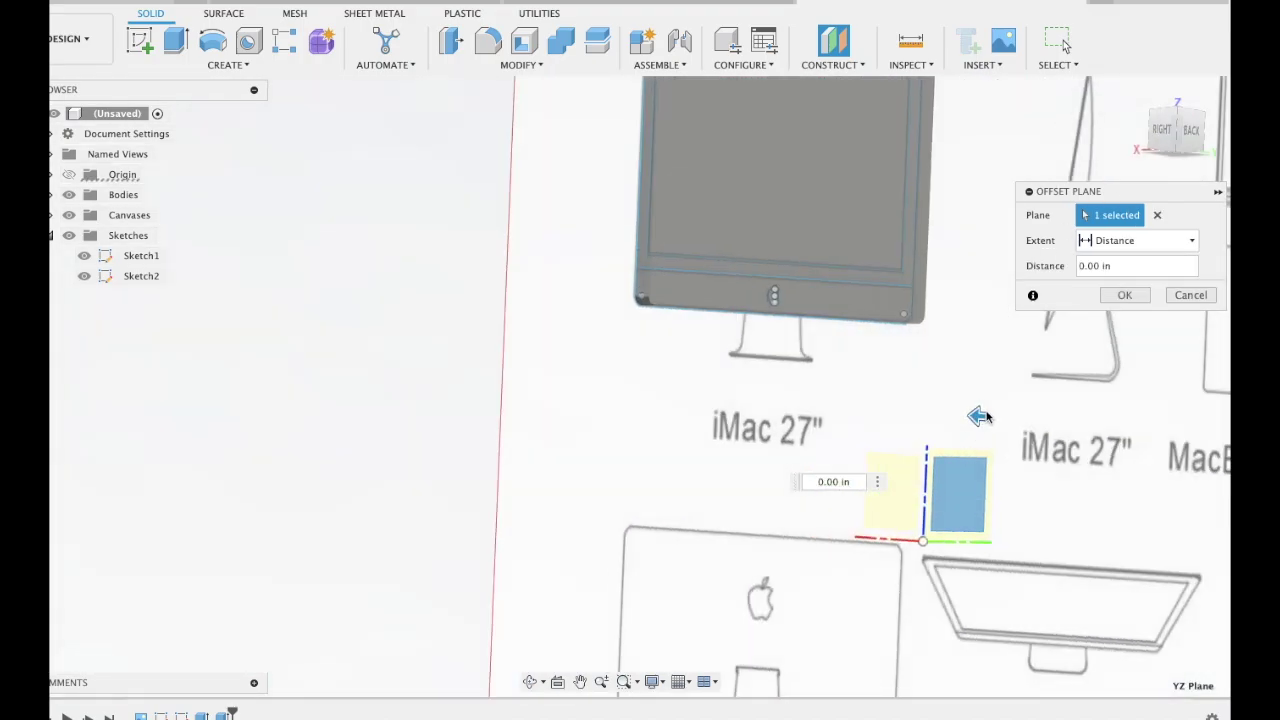
left_click_drag(979, 419, 808, 401)
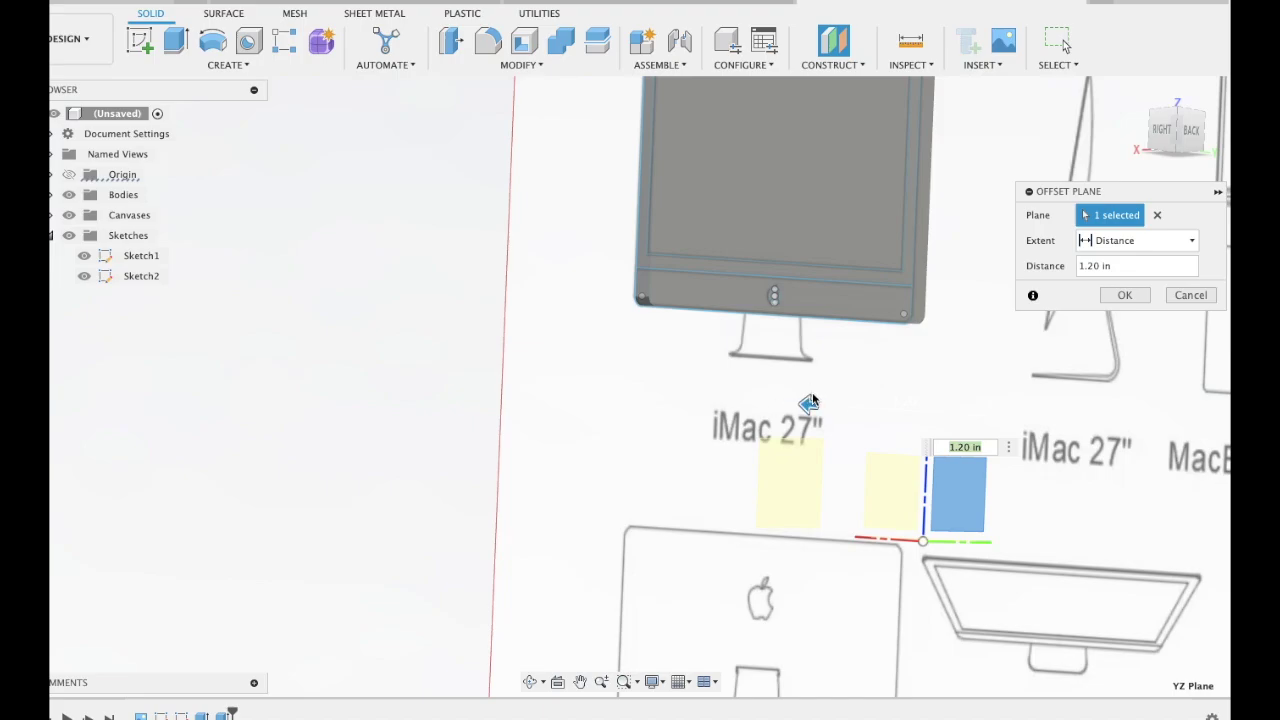
left_click(1137, 294)
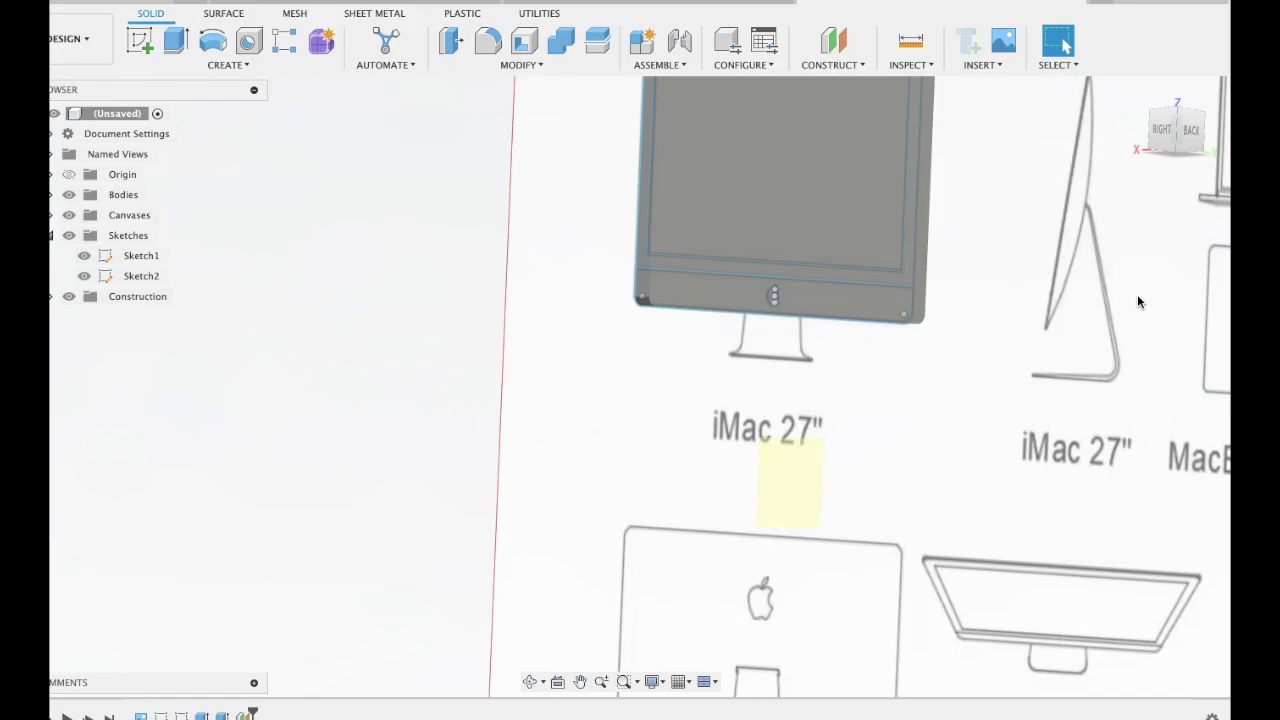
left_click(1162, 130)
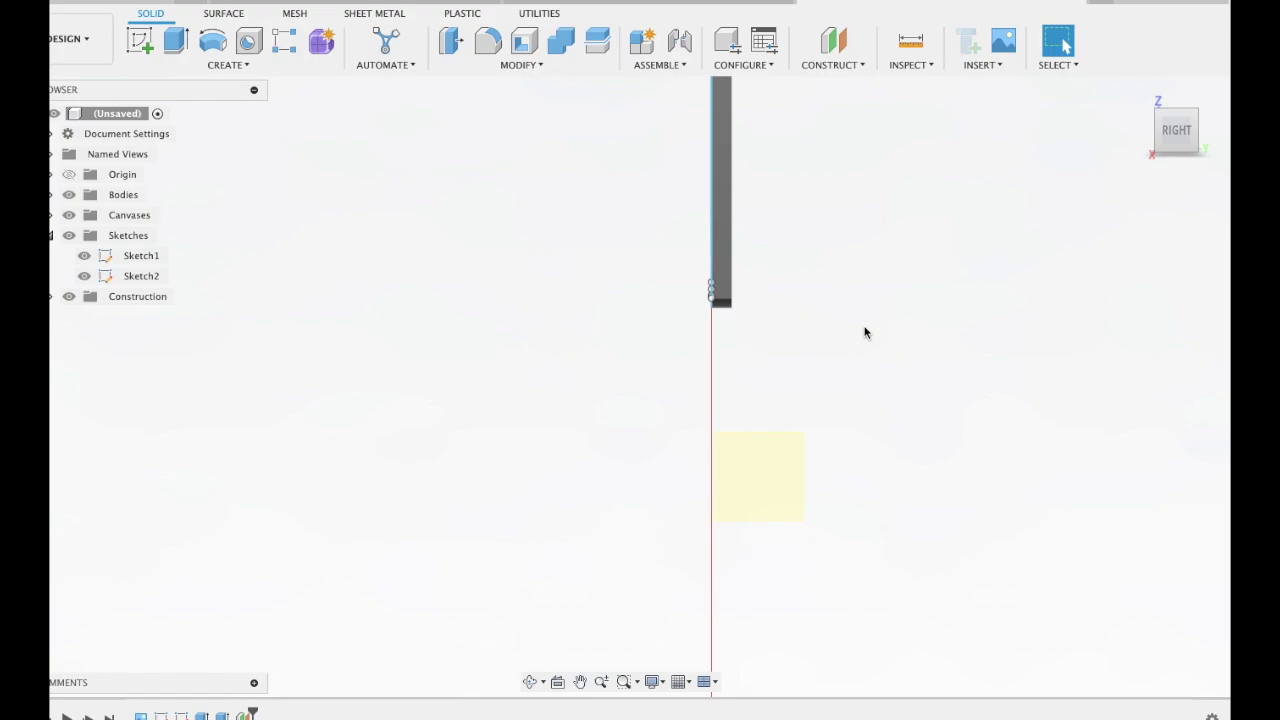
Start Sketch3 on the offset plane, viewed from the right side
left_click(140, 40)
left_click(783, 458)
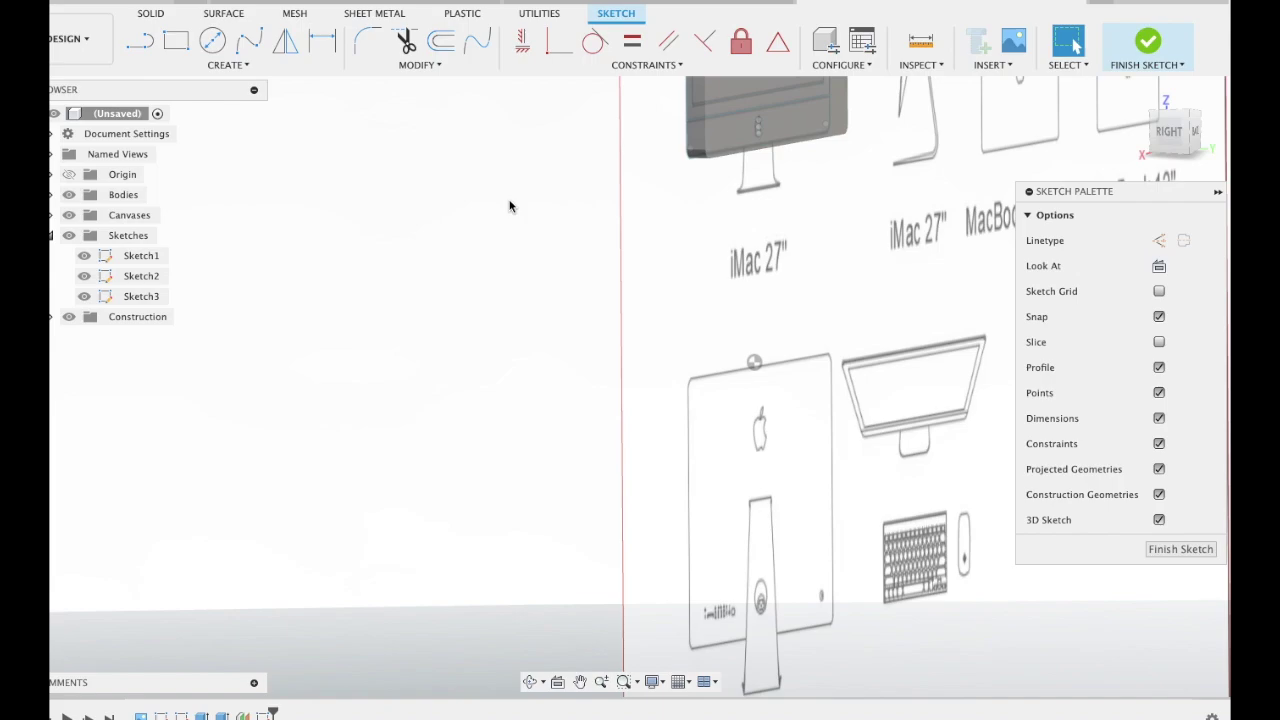
left_click(1170, 131)
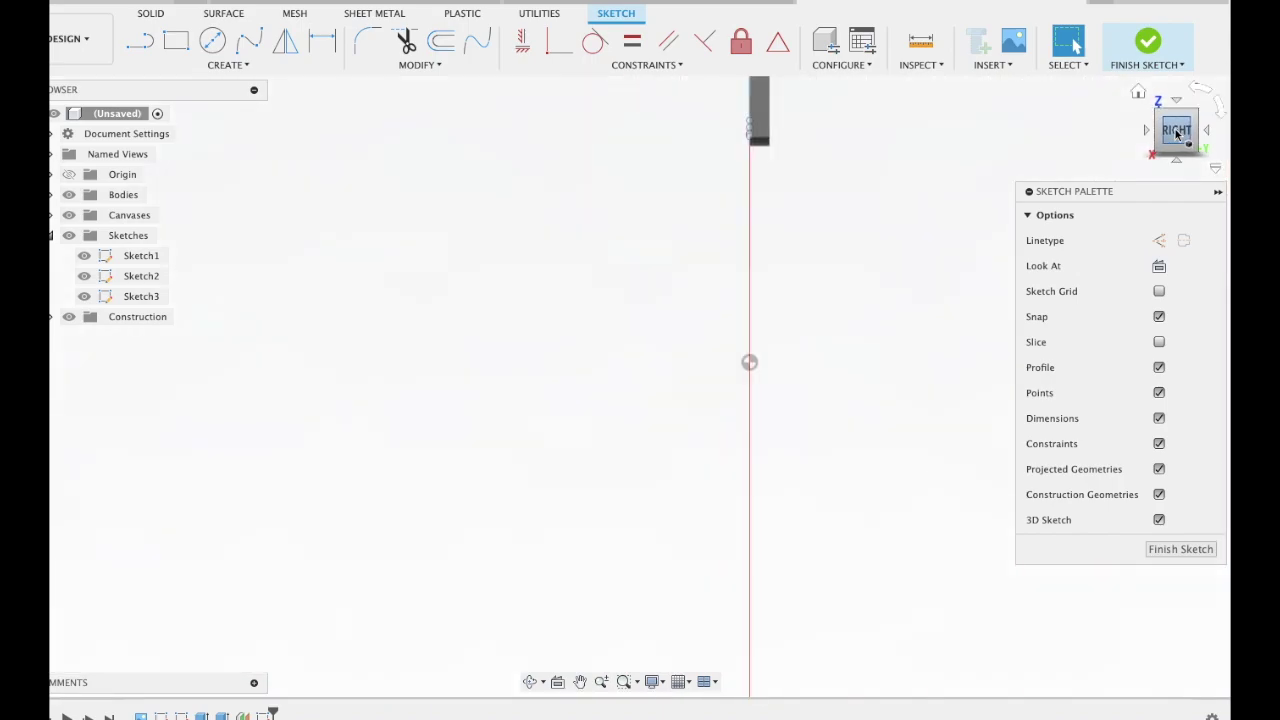
scroll(752, 284, "left", 3, "shift")
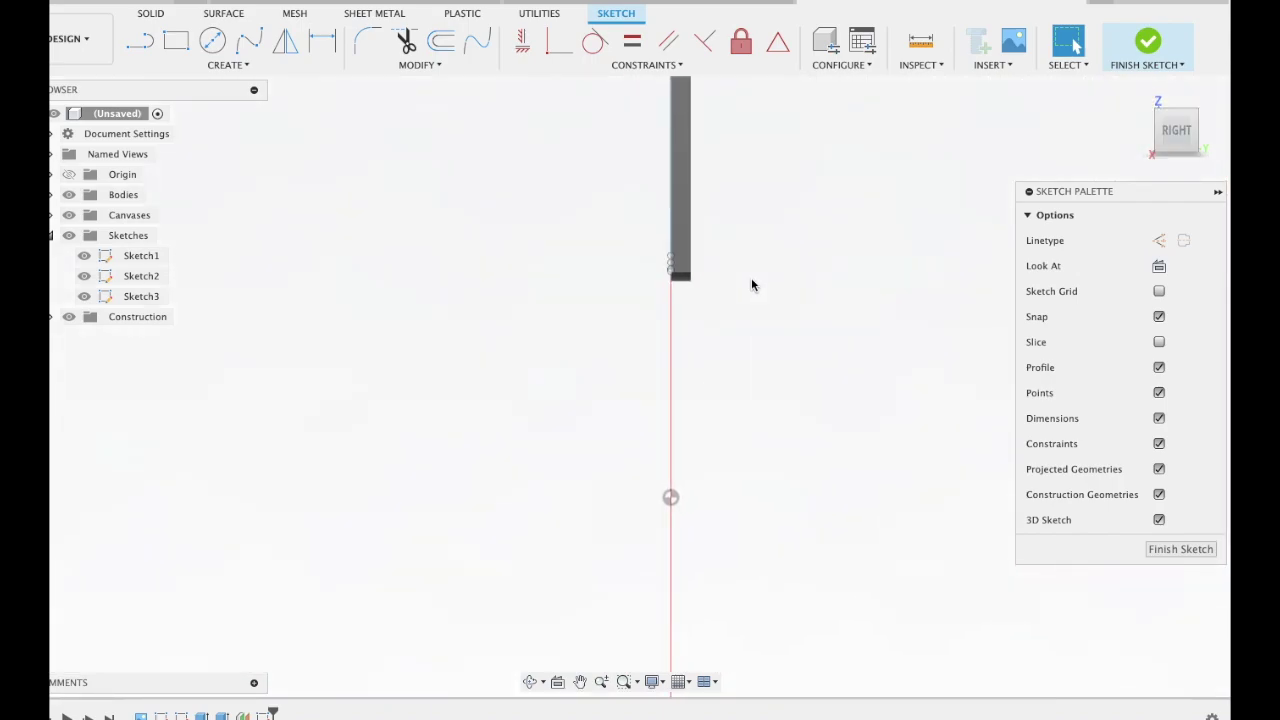
scroll(752, 284, "left", 5, "shift")
scroll(751, 284, "left", 3, "shift")
scroll(751, 284, "left", 3, "shift")
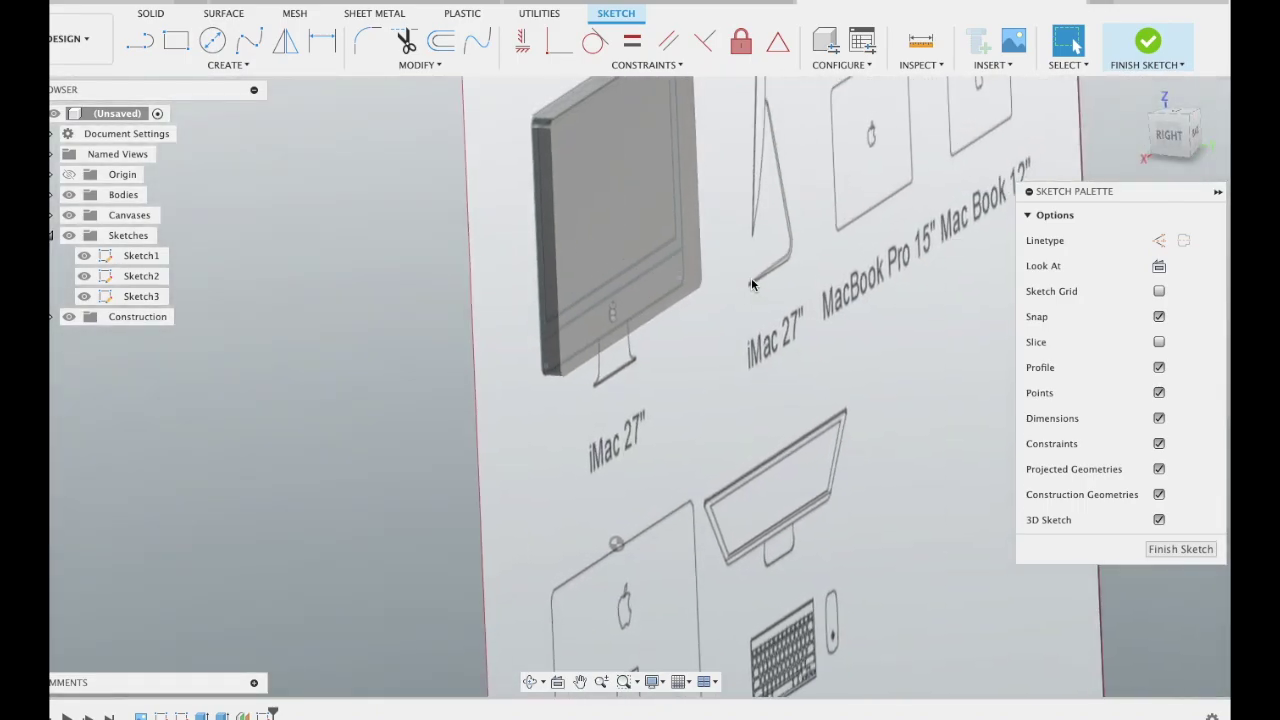
left_click(1170, 138)
Draw the small stand-base rectangle below the iMac stand and finish the sketch
left_click(175, 40)
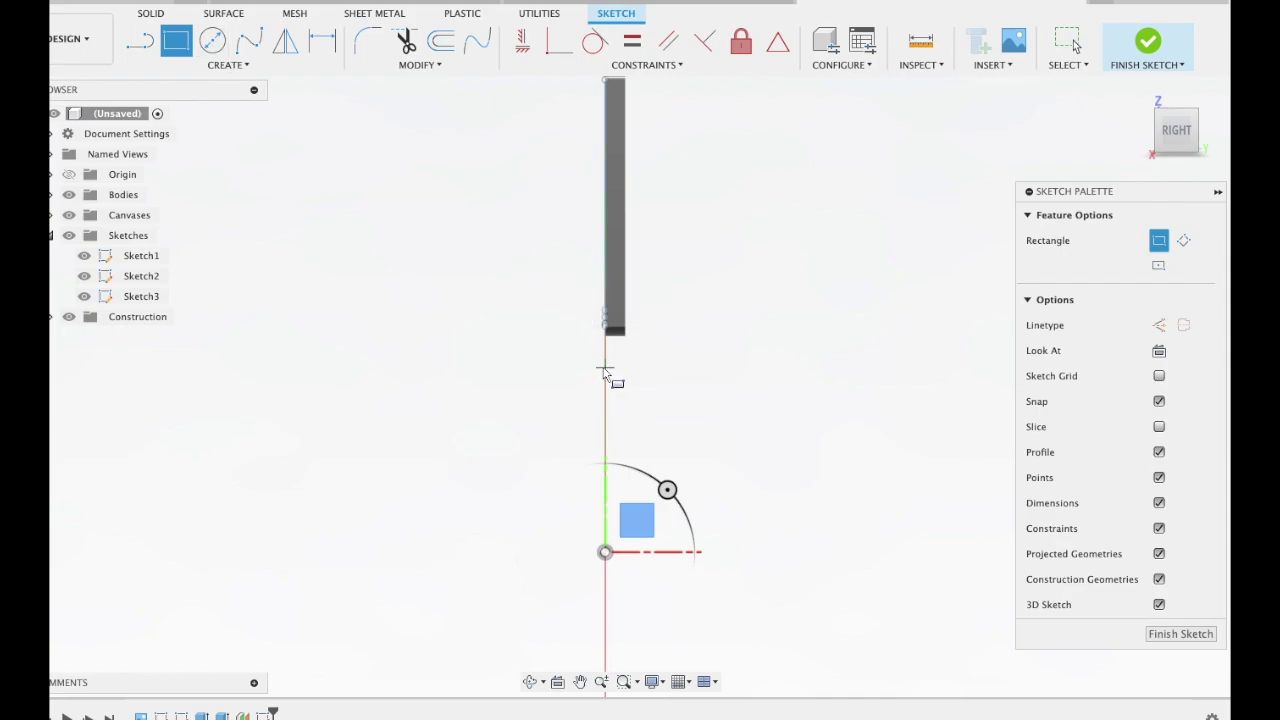
scroll(605, 369, "left", 3, "shift")
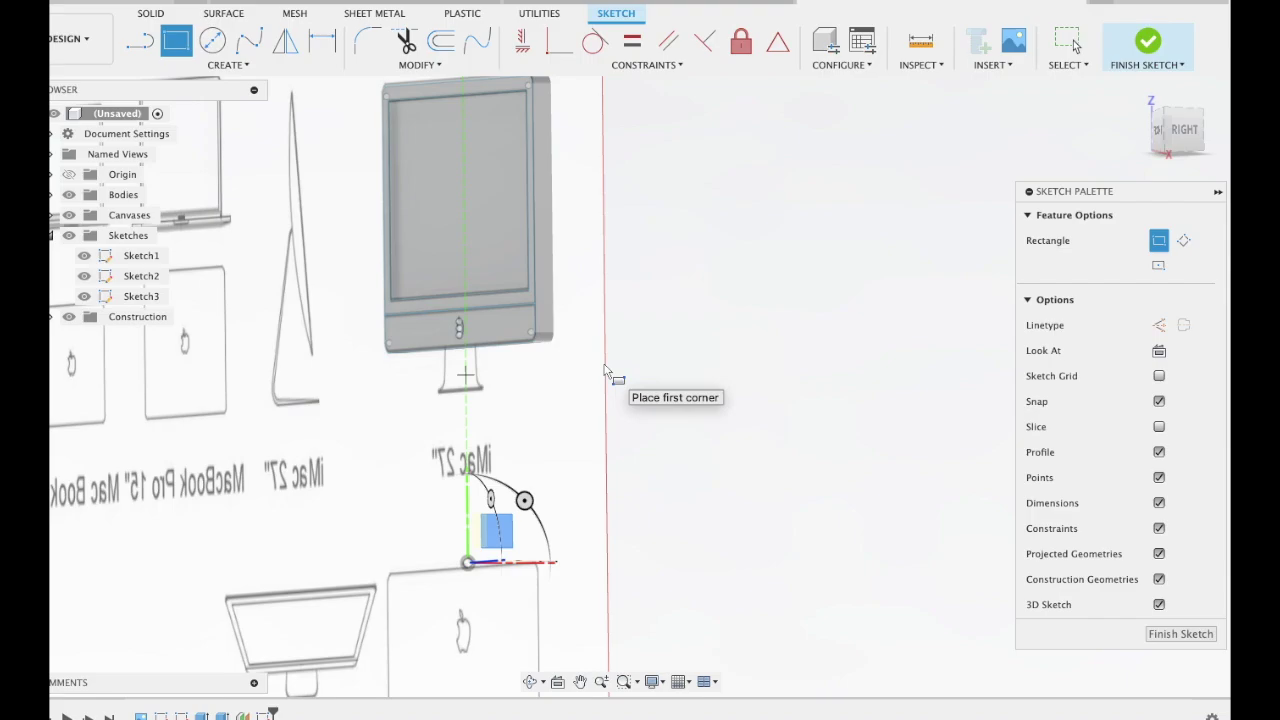
scroll(605, 370, "left", 3, "shift")
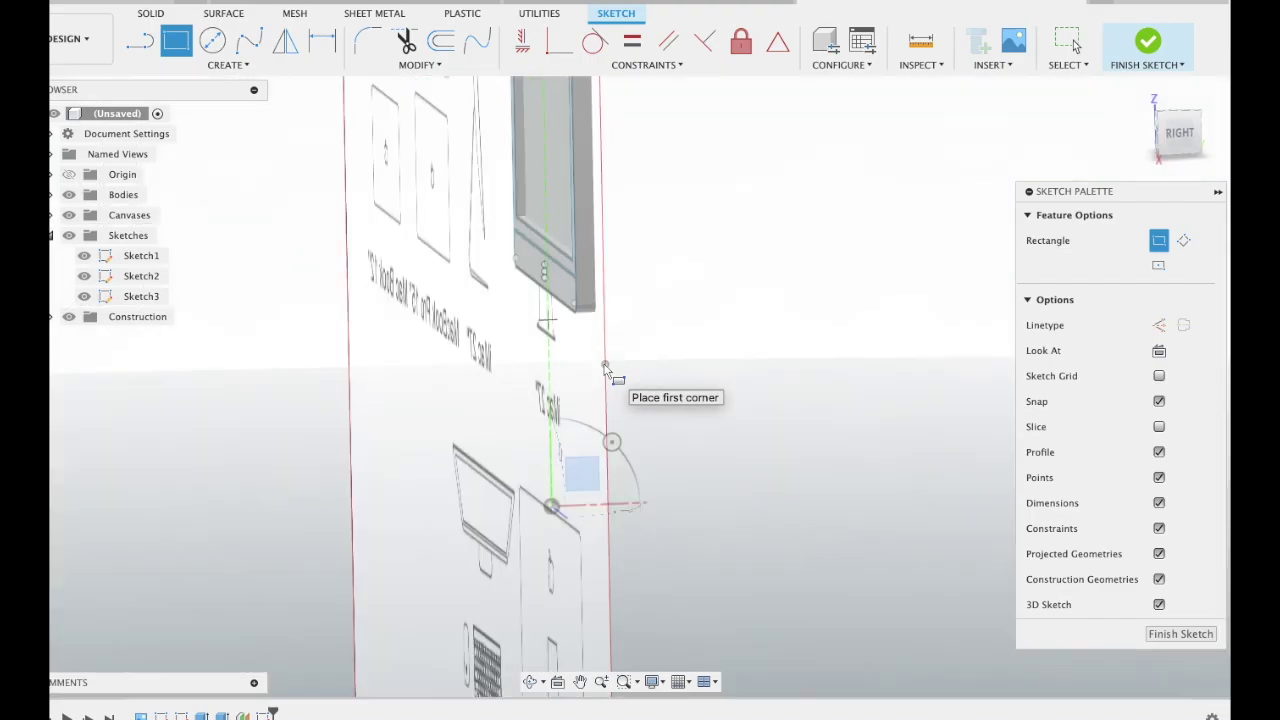
scroll(608, 366, "left", 3, "shift")
scroll(643, 360, "left", 2, "shift")
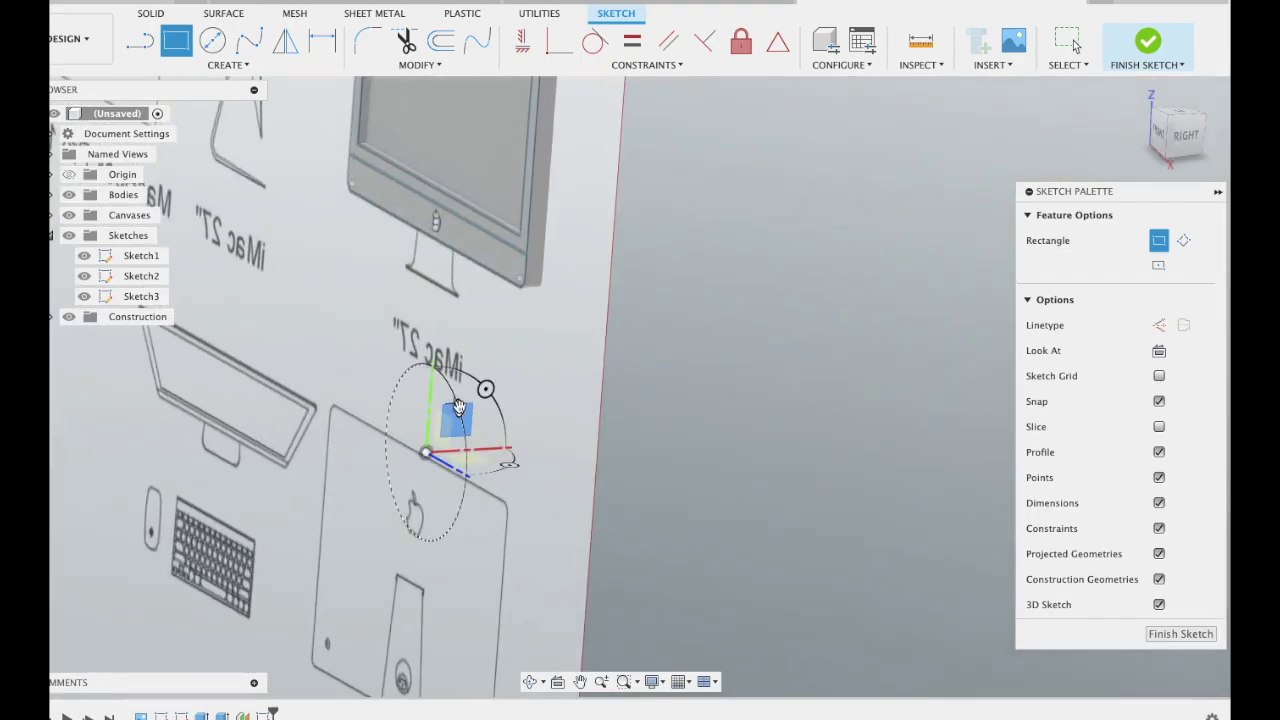
left_click(1184, 135)
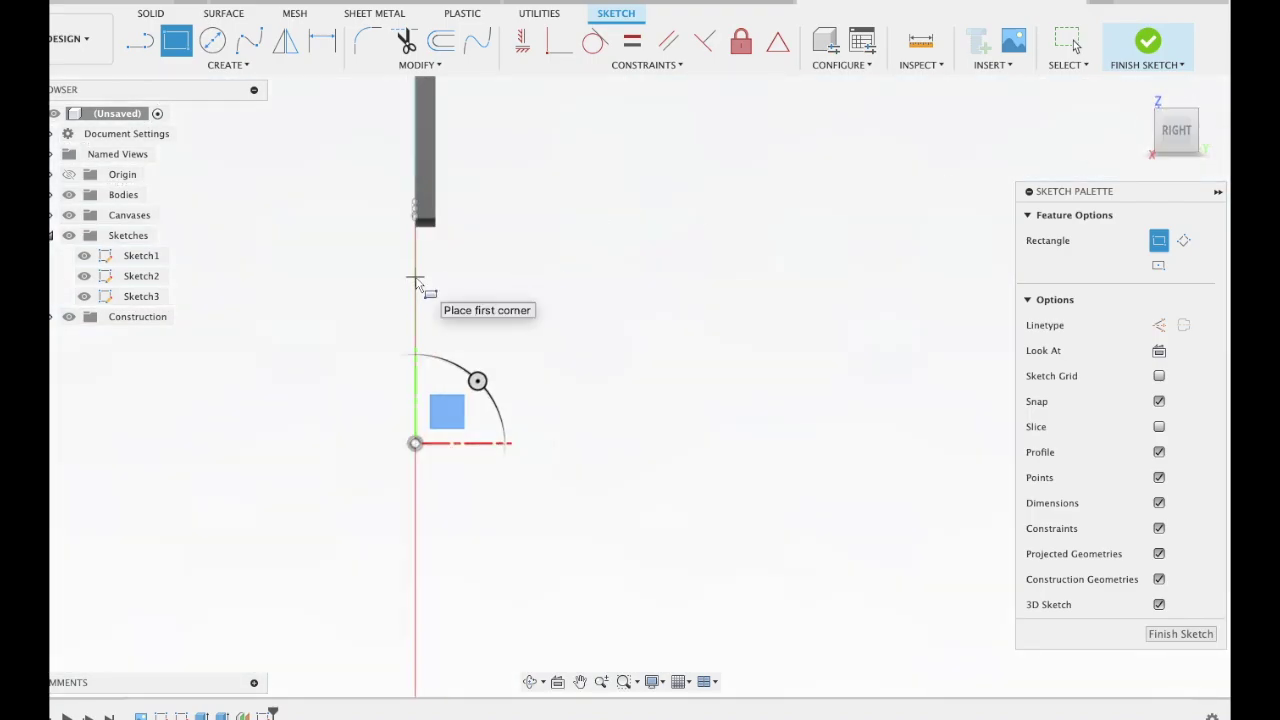
middle_click_drag(415, 443, 415, 272)
left_click(468, 274)
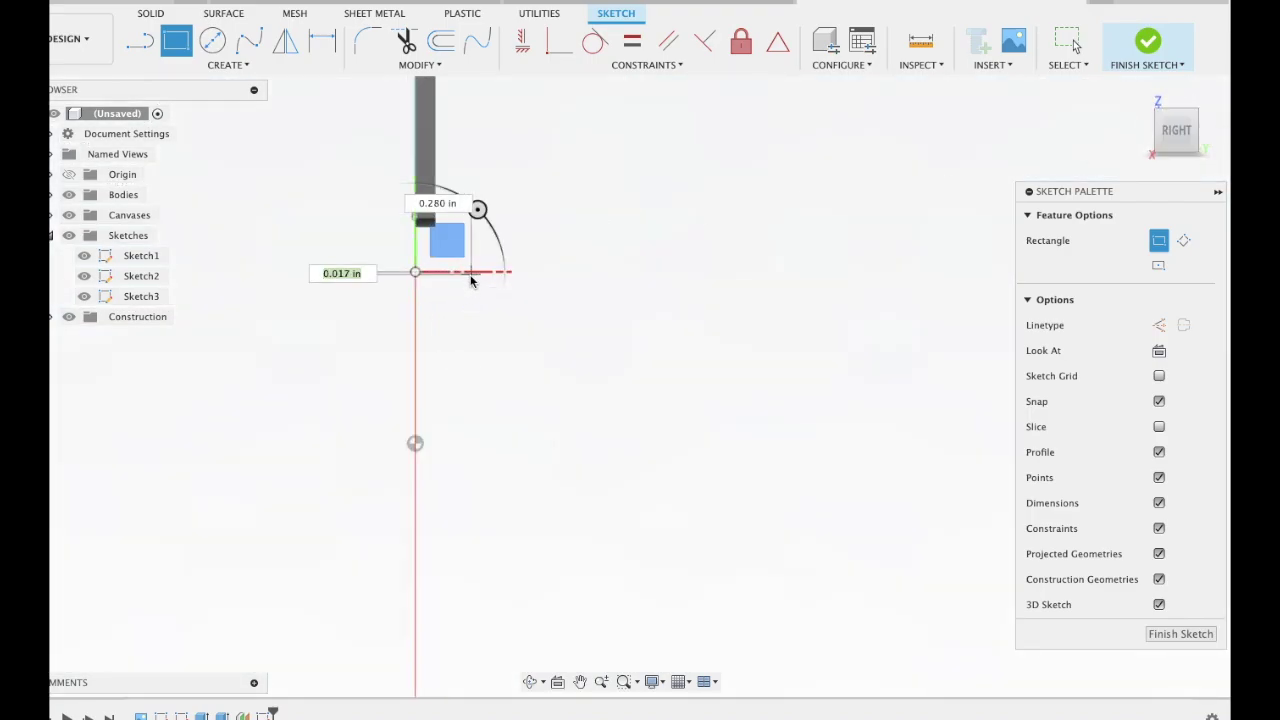
left_click(455, 284)
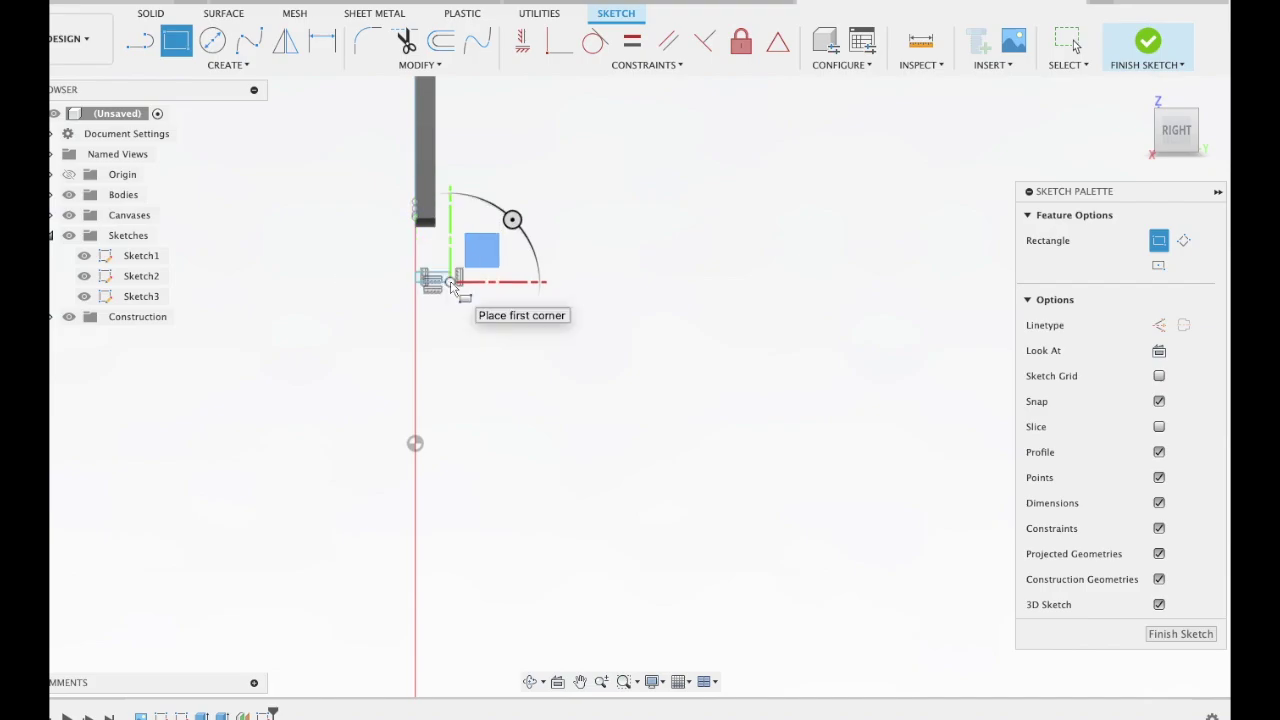
middle_click_drag(455, 284, 686, 271, "shift")
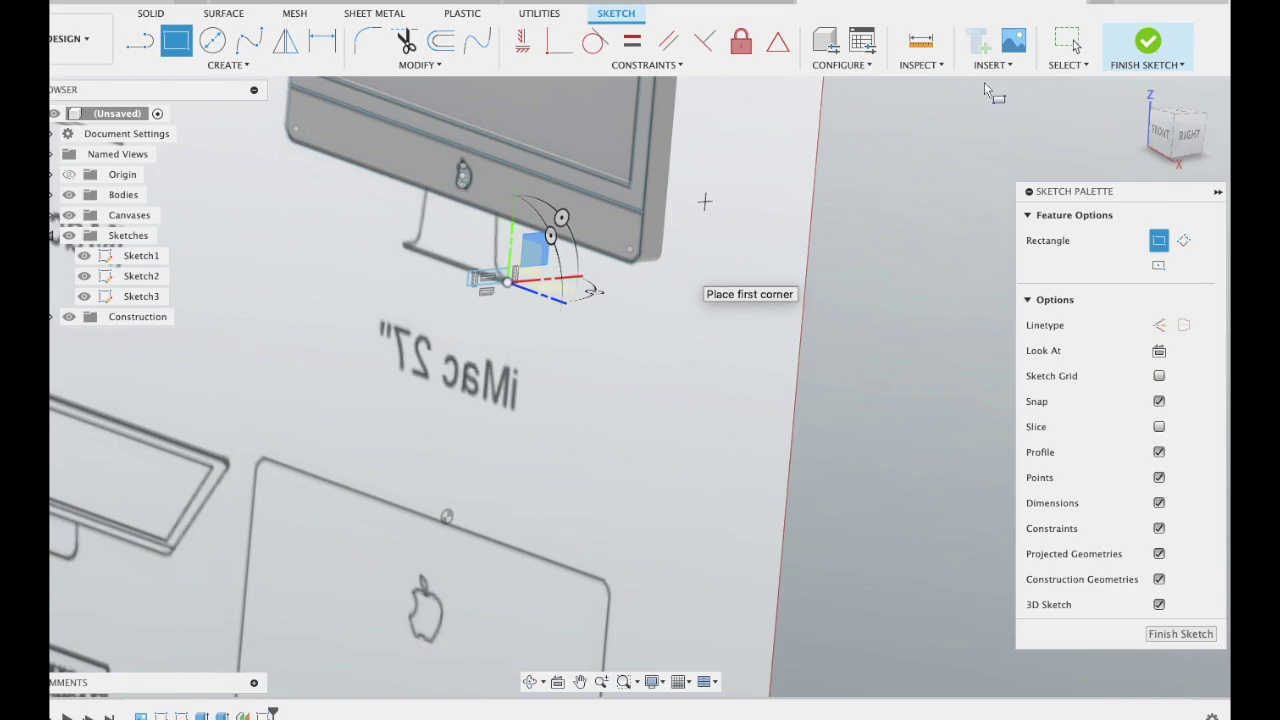
left_click(1147, 41)
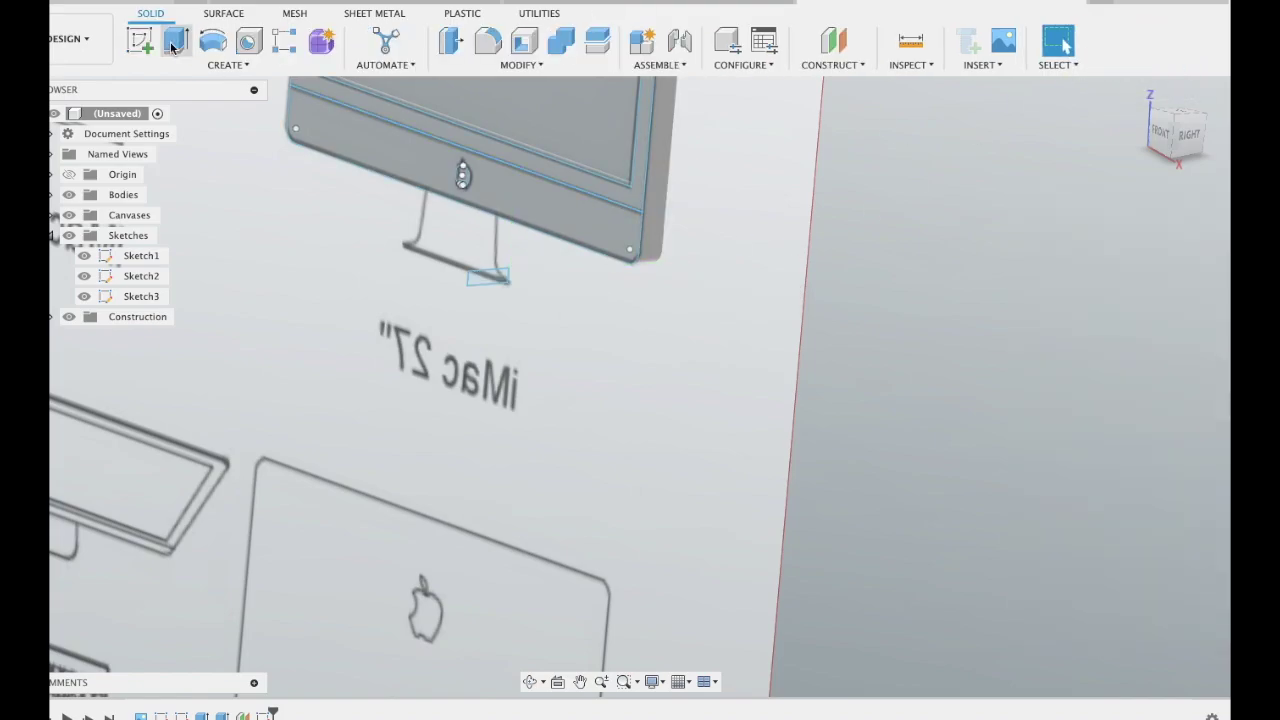
Extrude the Sketch3 rectangle 0.40 in as a new base block
left_click(173, 47)
left_click(481, 274)
left_click_drag(490, 276, 422, 259)
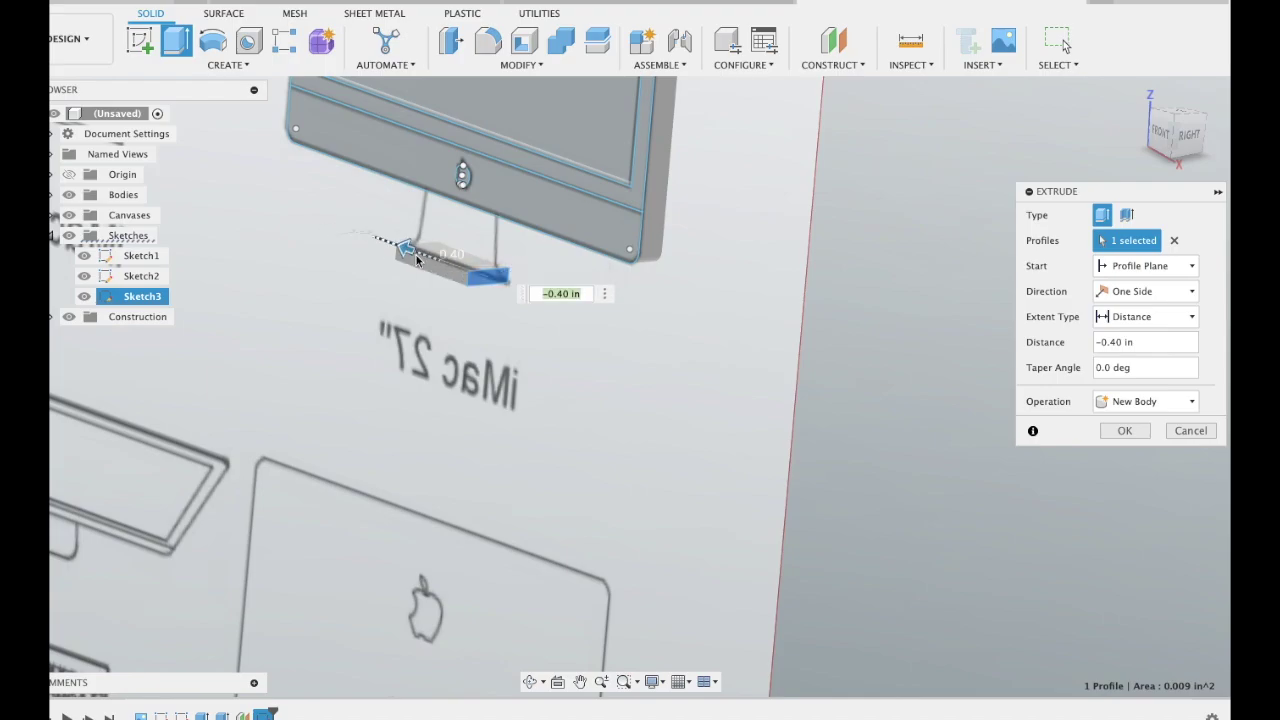
middle_click_drag(430, 266, 720, 290, "shift")
left_click(1124, 430)
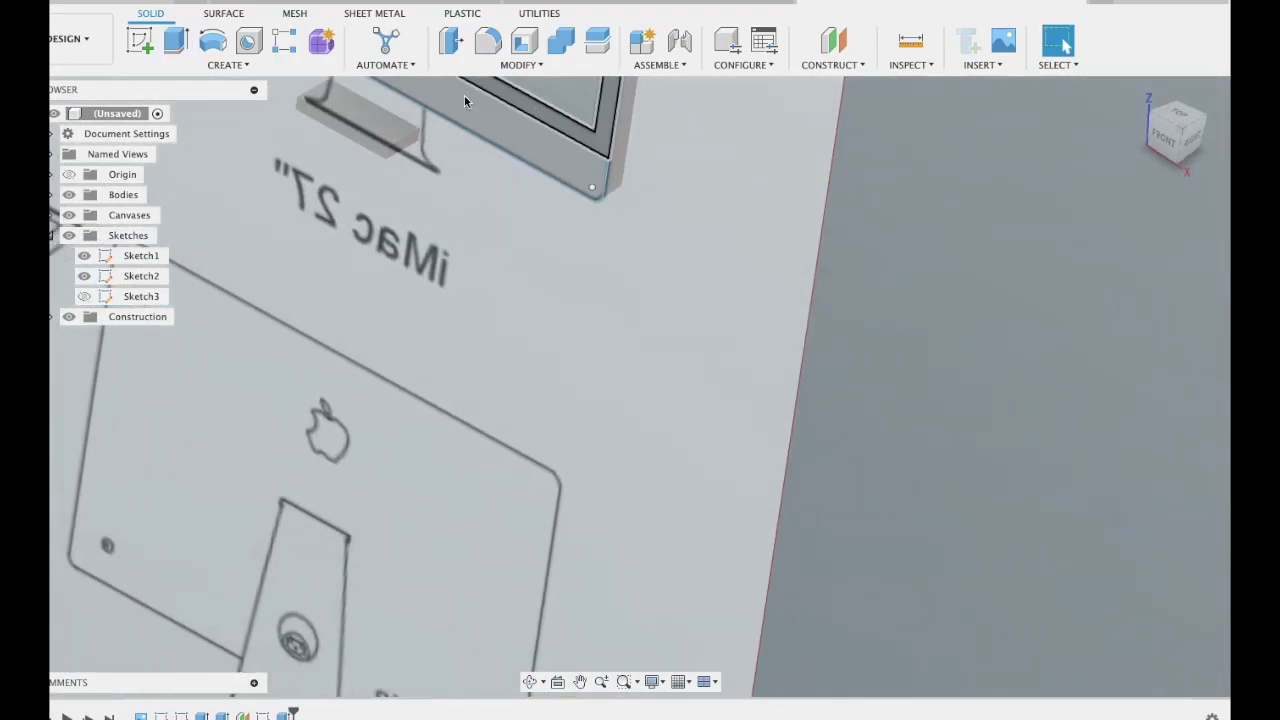
Extend the block's end face a further 0.25 in, joined to the body
left_click(175, 40)
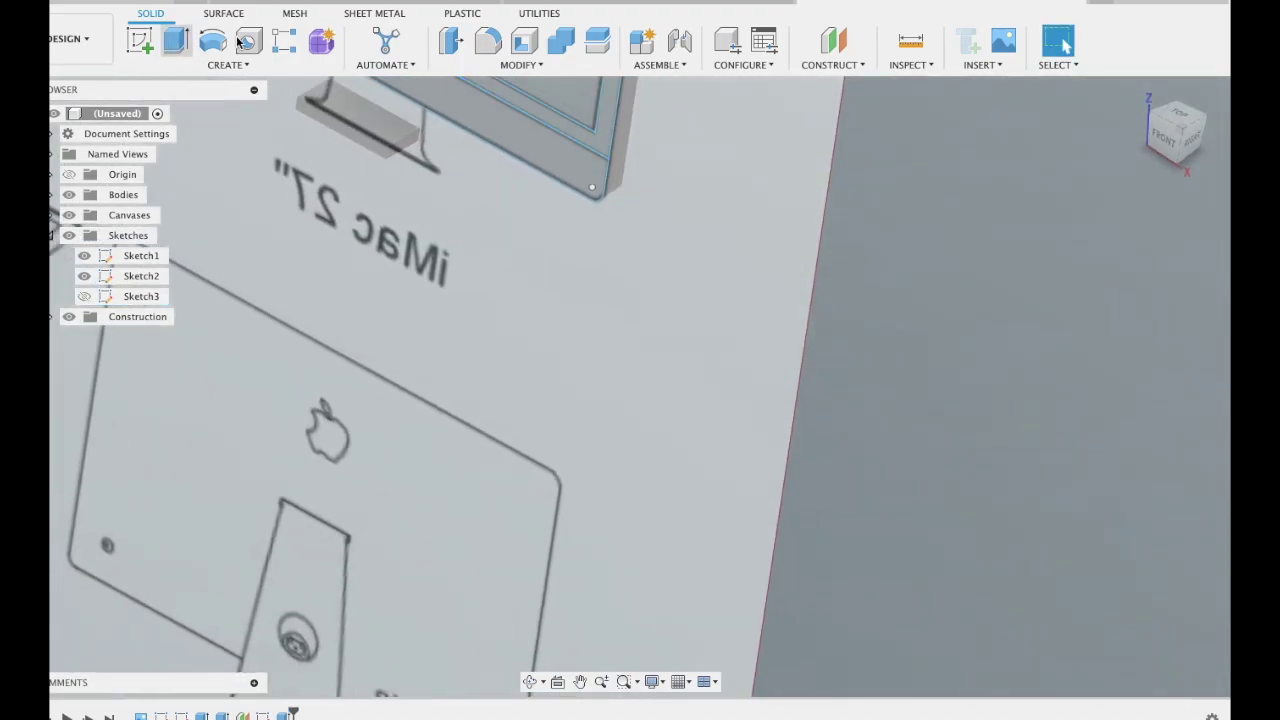
left_click(401, 149)
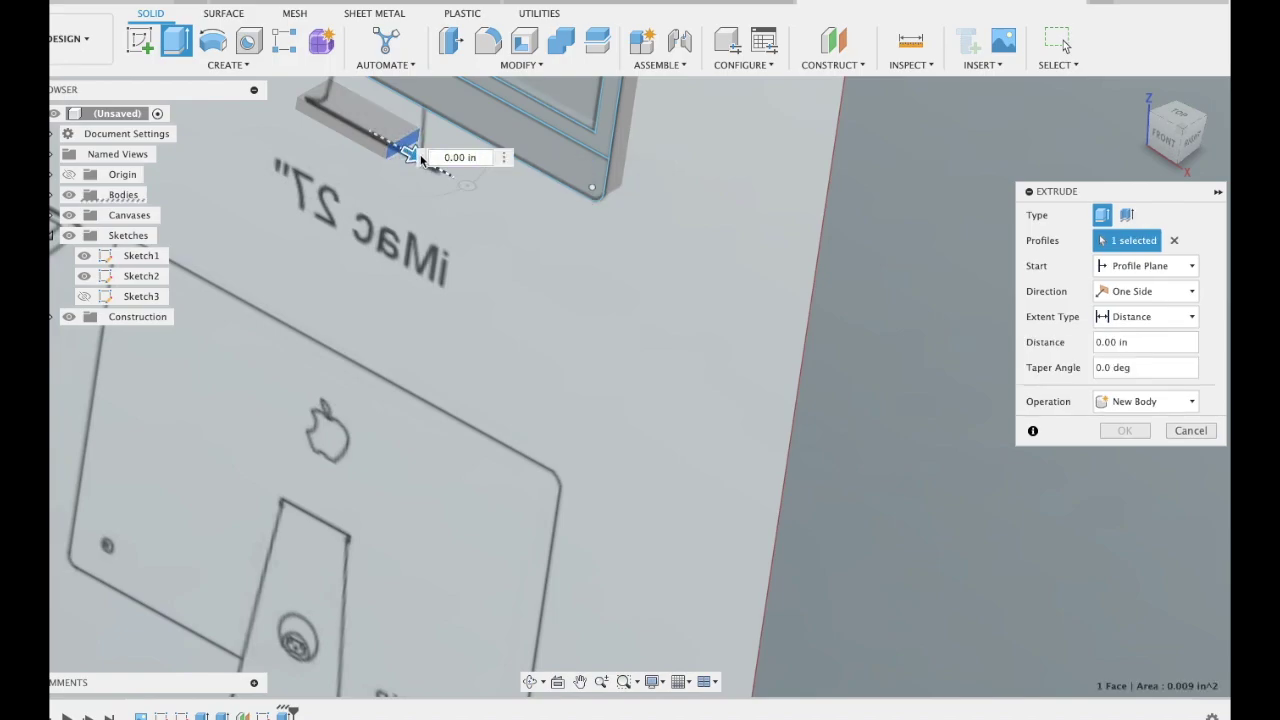
left_click_drag(421, 160, 428, 168)
middle_click_drag(428, 166, 544, 152, "shift")
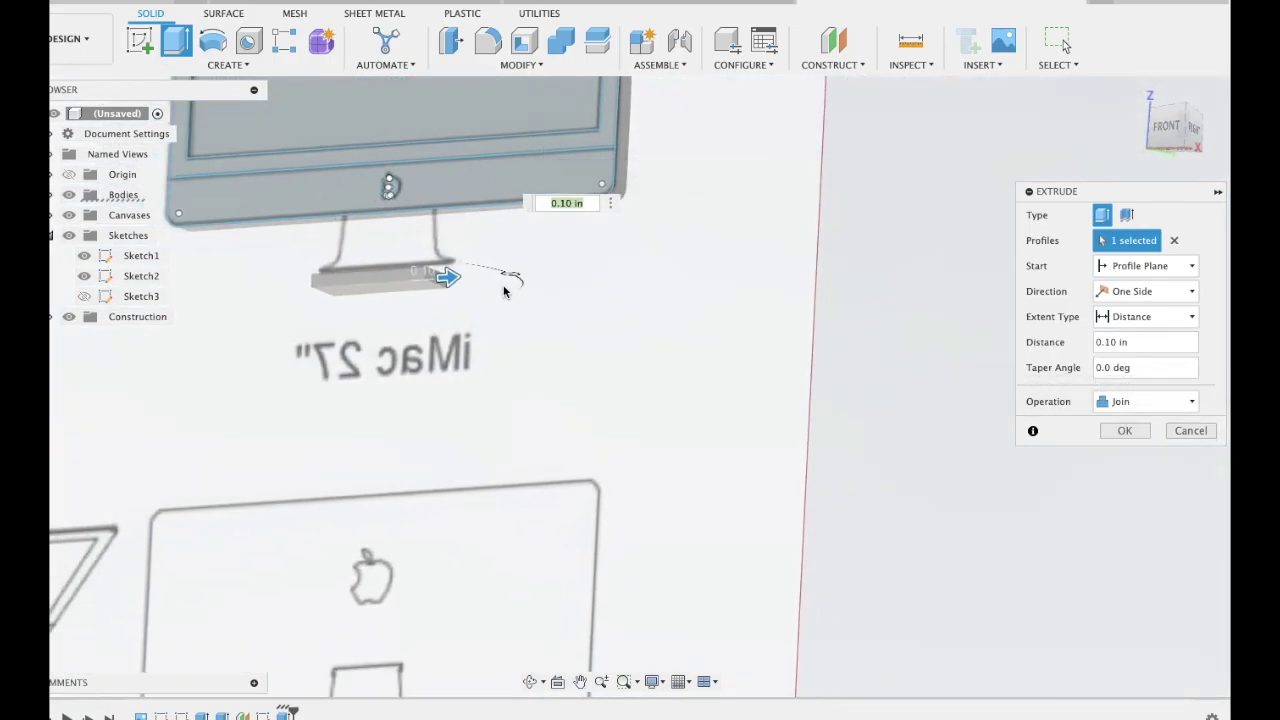
left_click(1167, 127)
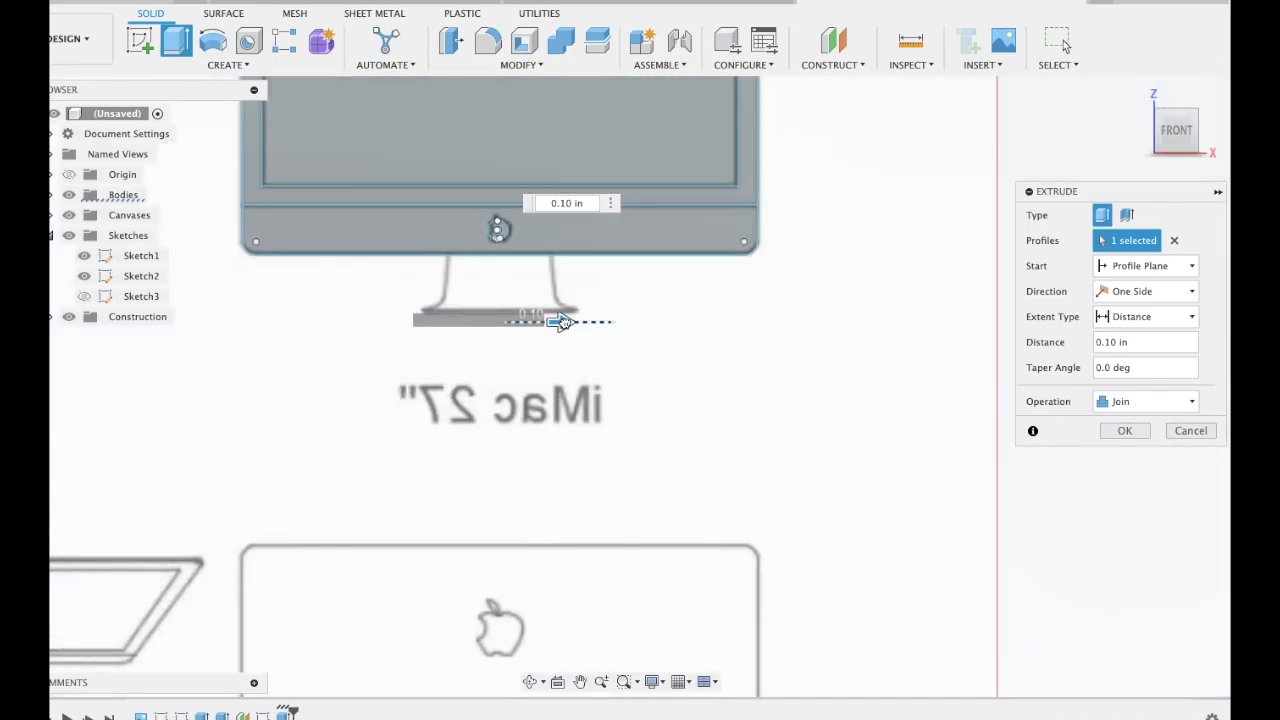
left_click_drag(561, 321, 587, 321)
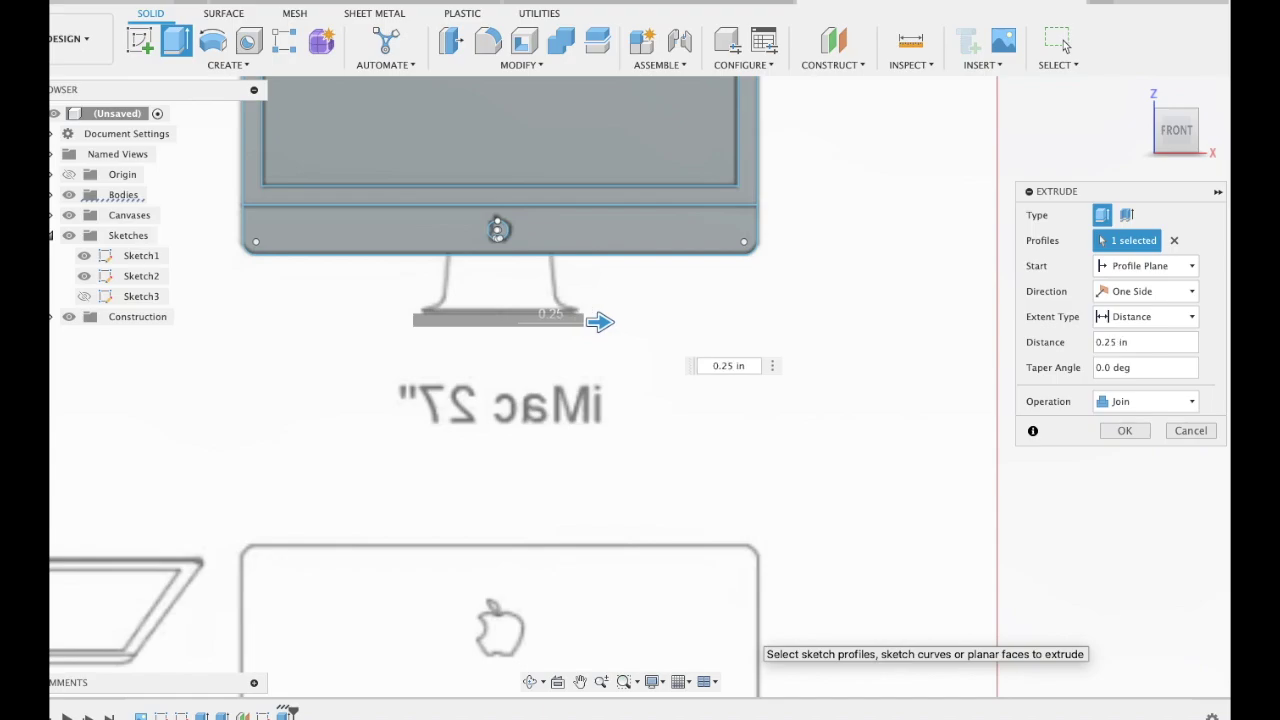
left_click(1137, 436)
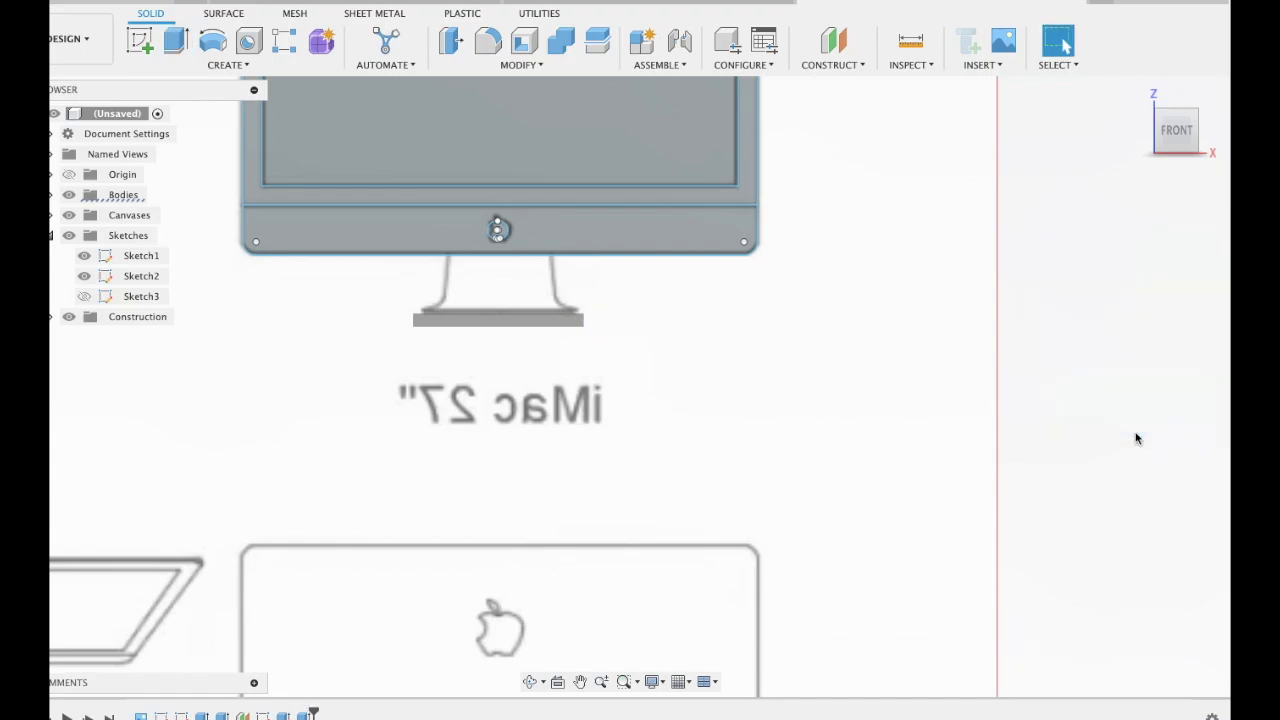
middle_click_drag(1135, 438, 1208, 270, "shift")
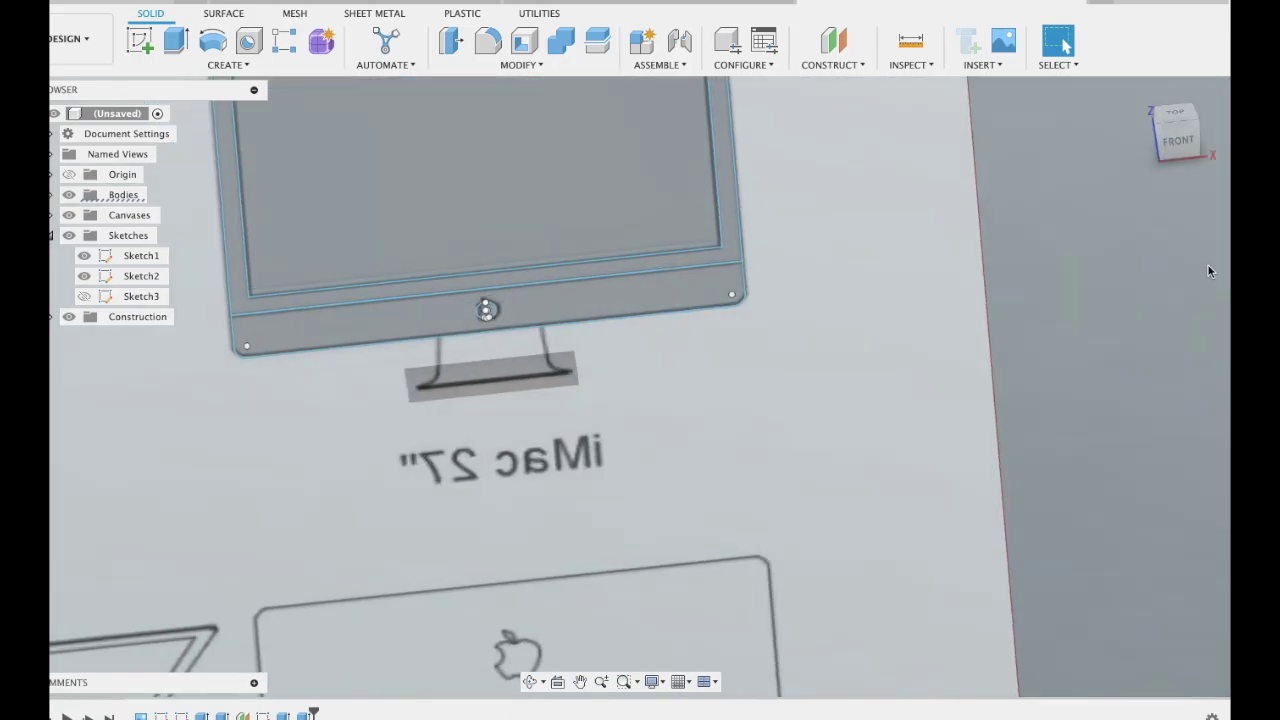
From the top view, hide Body1 (the base plate) in the Browser's Bodies folder
left_click(1181, 115)
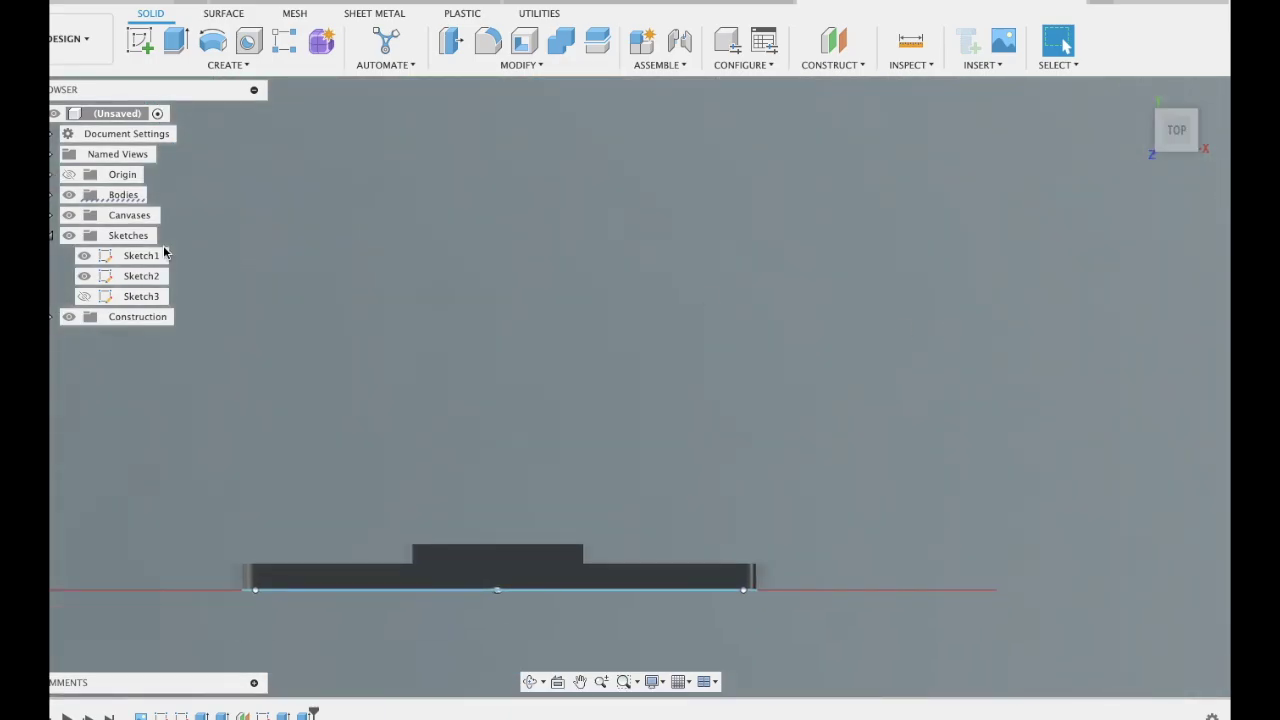
left_click(68, 195)
left_click(68, 195)
left_click(51, 194)
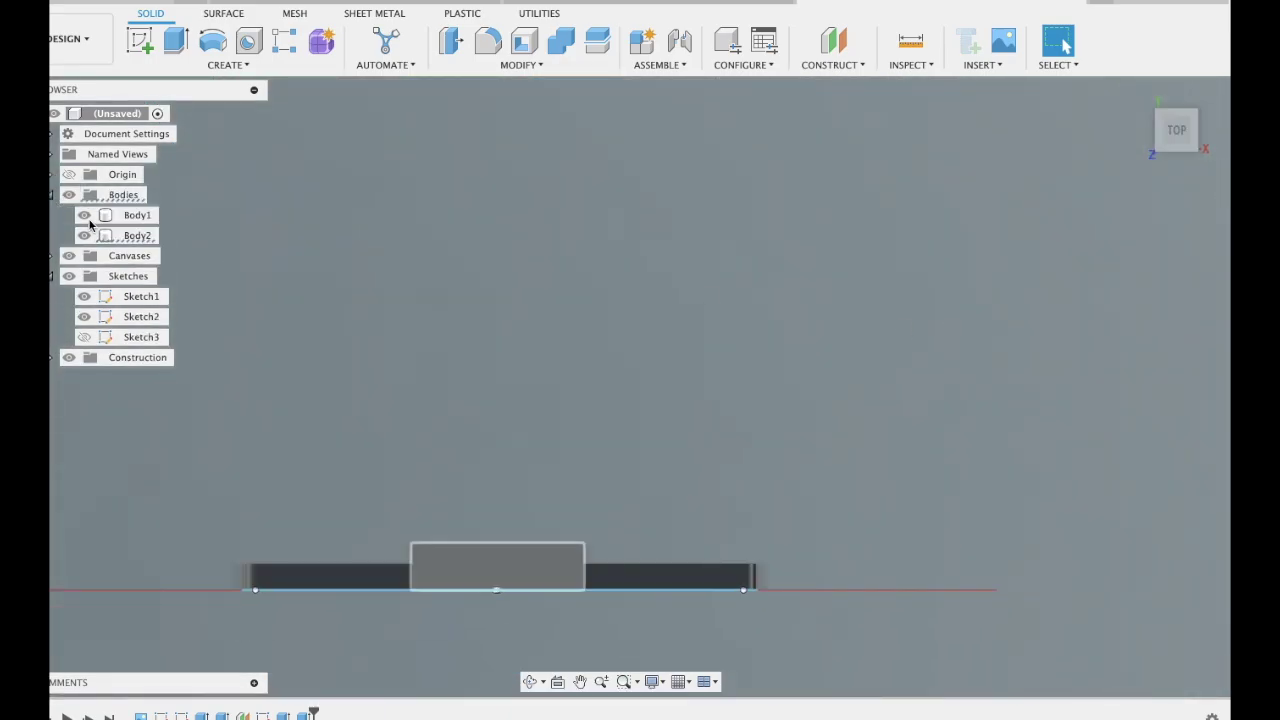
left_click(84, 215)
left_click(469, 231)
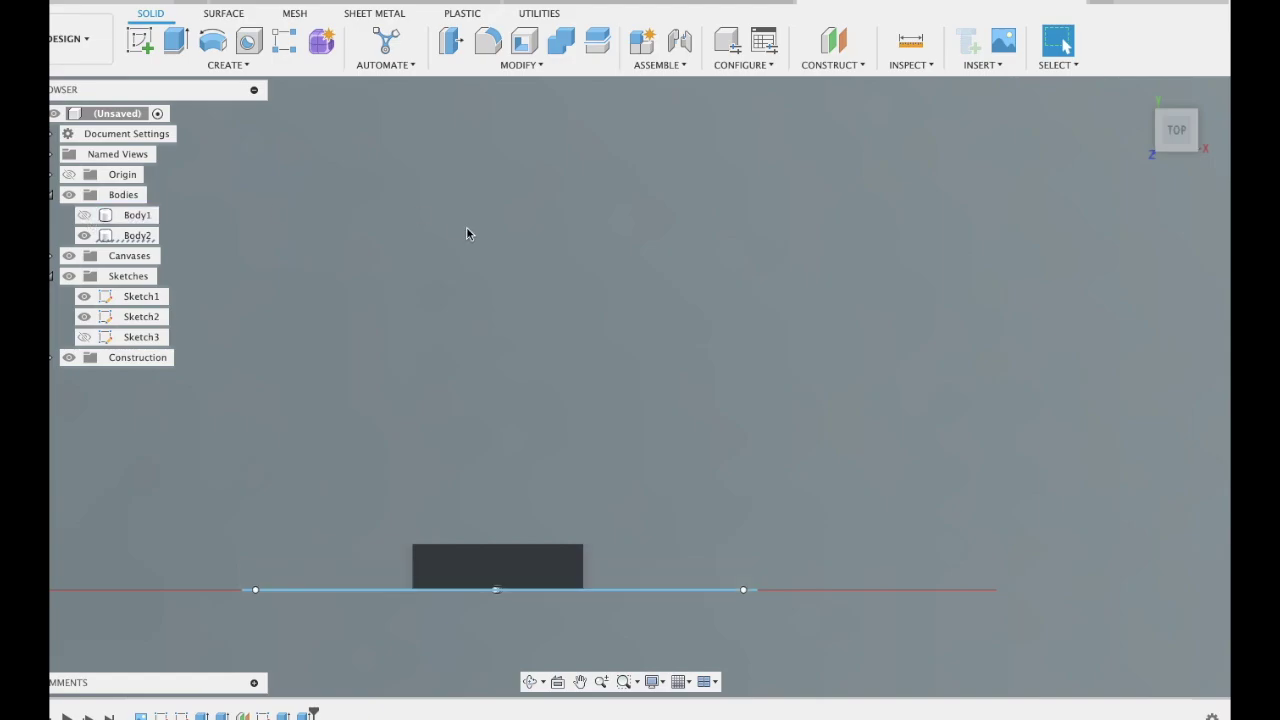
Create an offset construction plane at 0.00 in on Body2's face
left_click(833, 40)
left_click(507, 478)
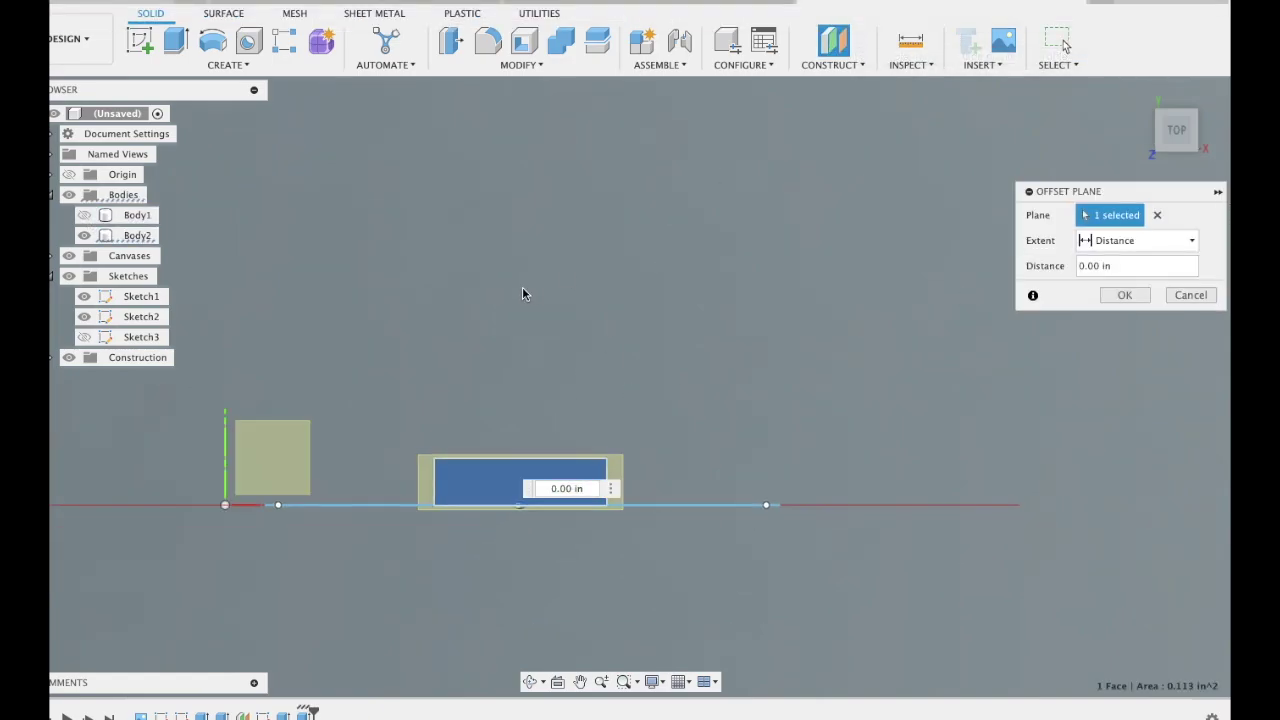
middle_click_drag(522, 286, 522, 293, "shift")
left_click(1122, 293)
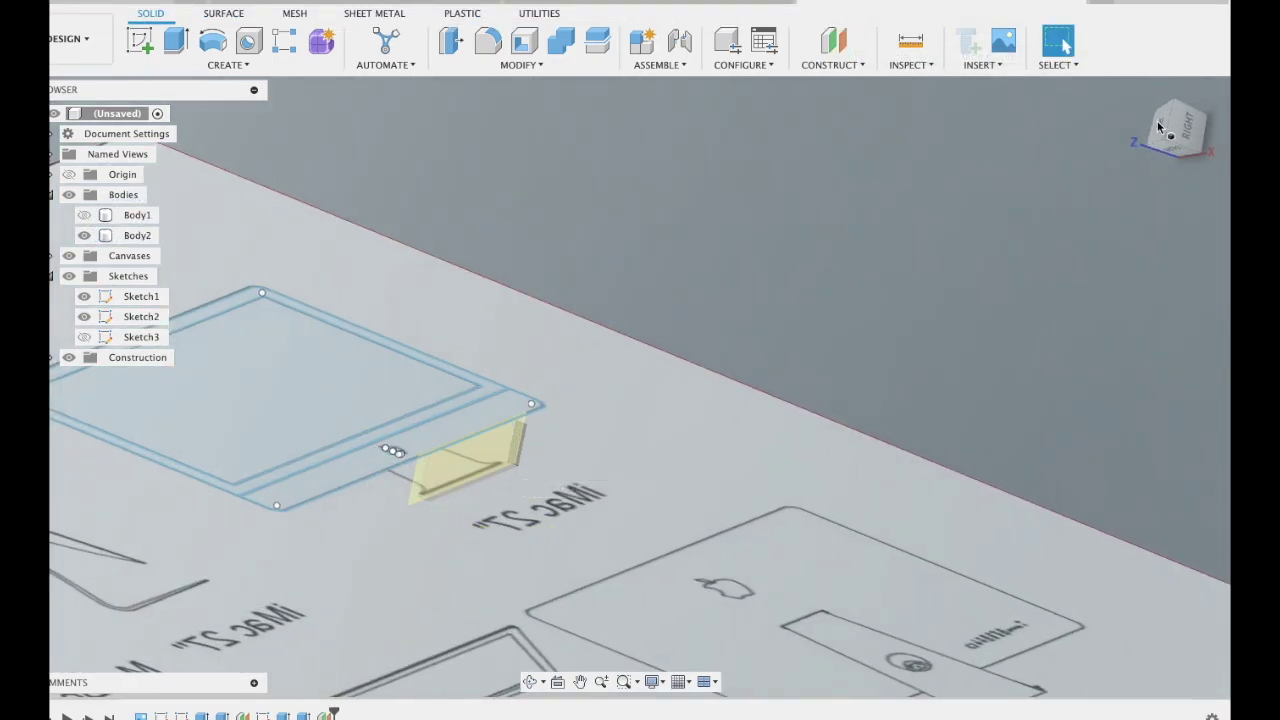
left_click(1165, 131)
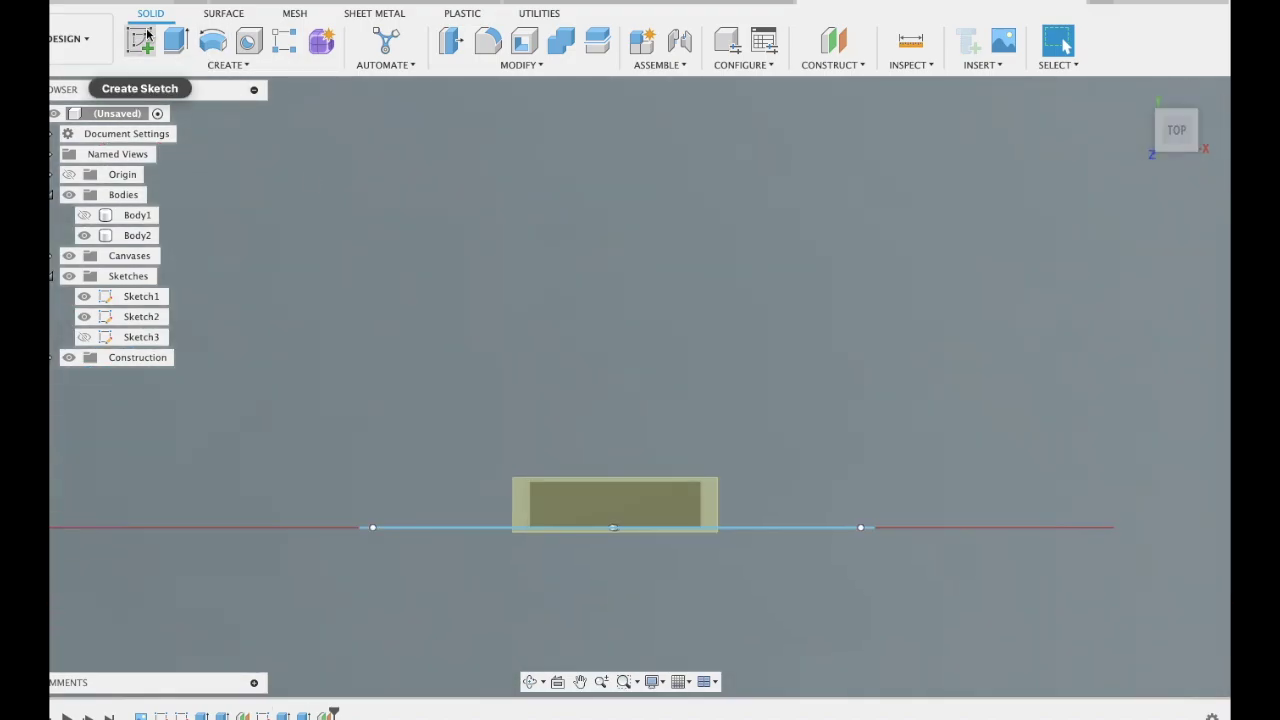
left_click(143, 40)
On the offset plane, draw a thin two-point rectangle along the body's top edge and finish Sketch4
left_click(605, 512)
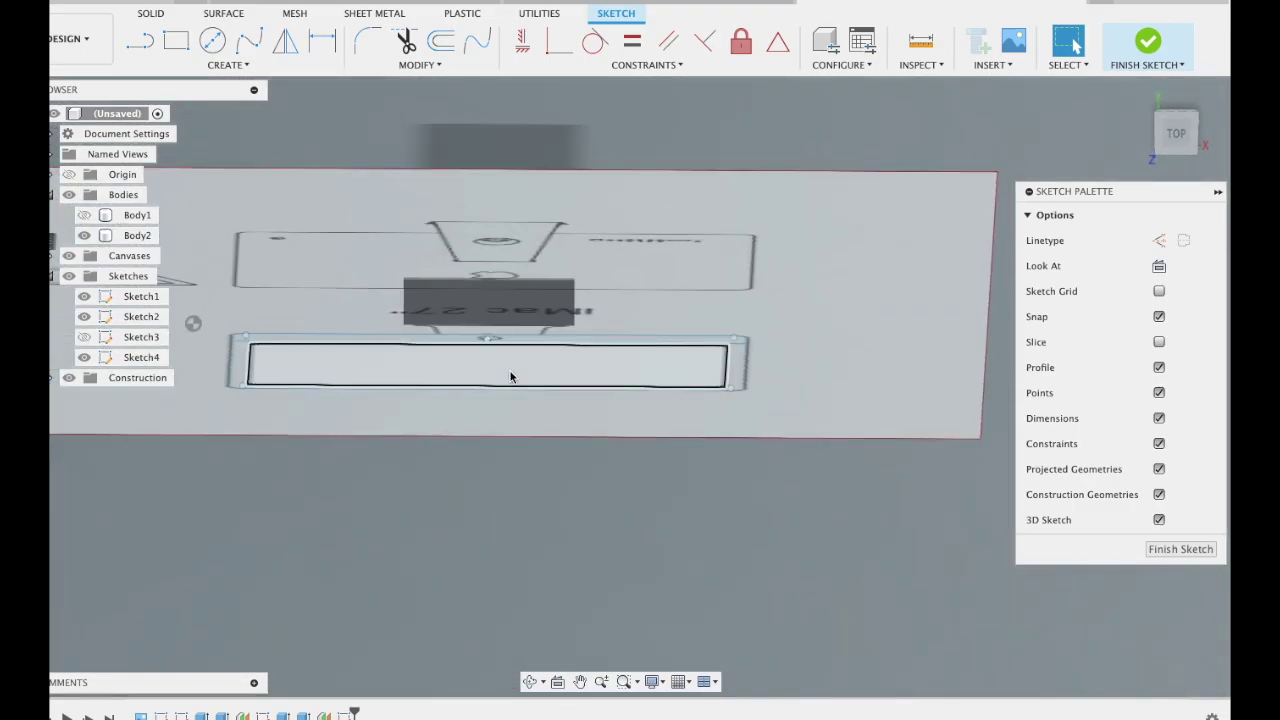
scroll(510, 376, "up", 5)
scroll(510, 376, "up", 2)
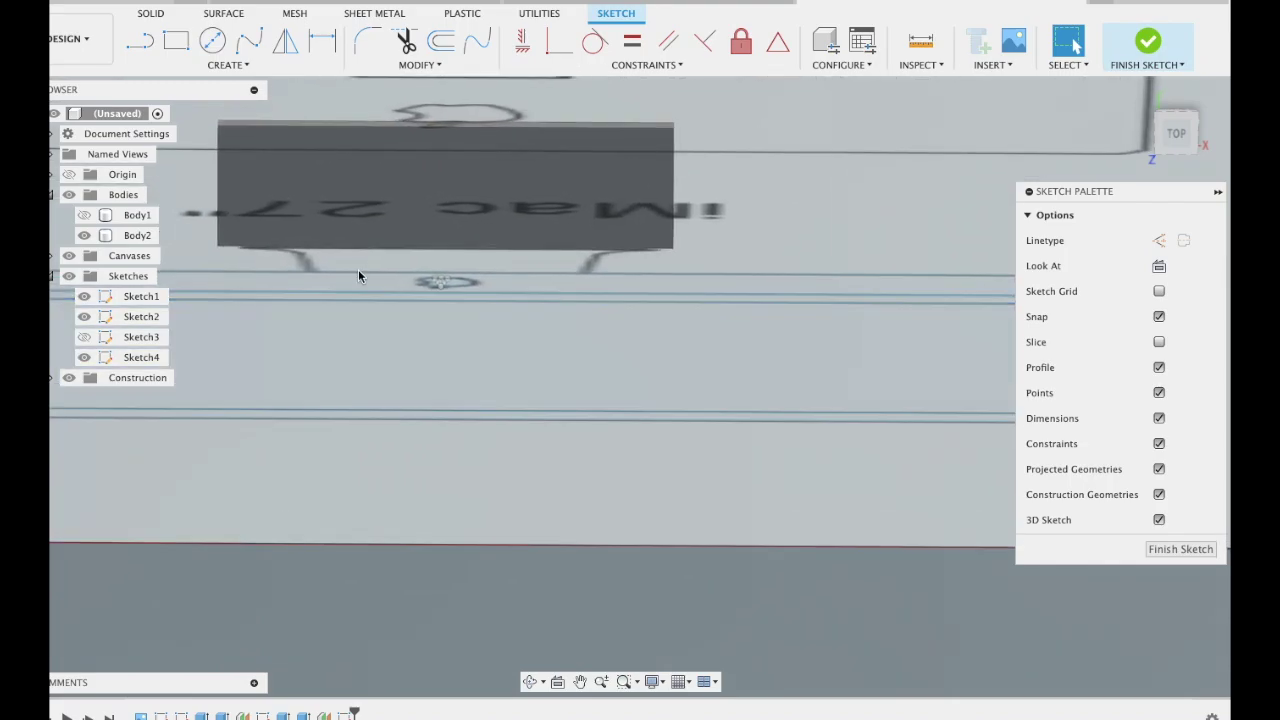
left_click(1175, 133)
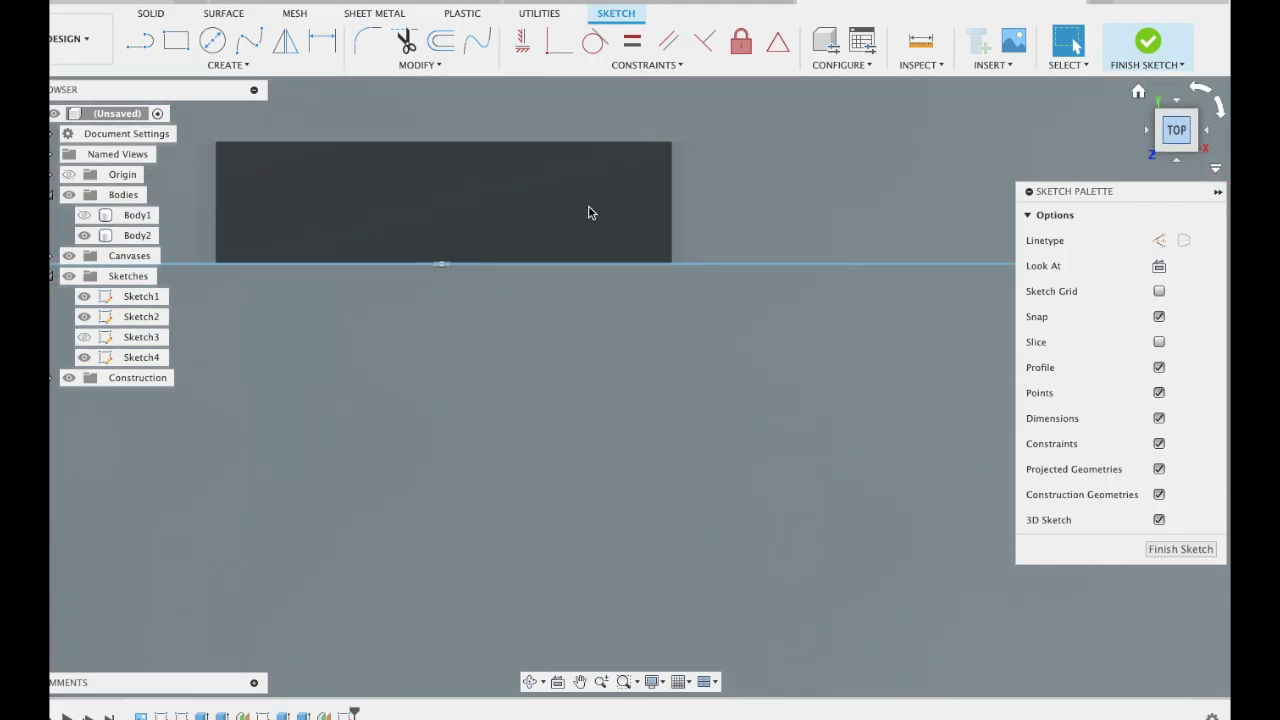
left_click(175, 47)
left_click(219, 143)
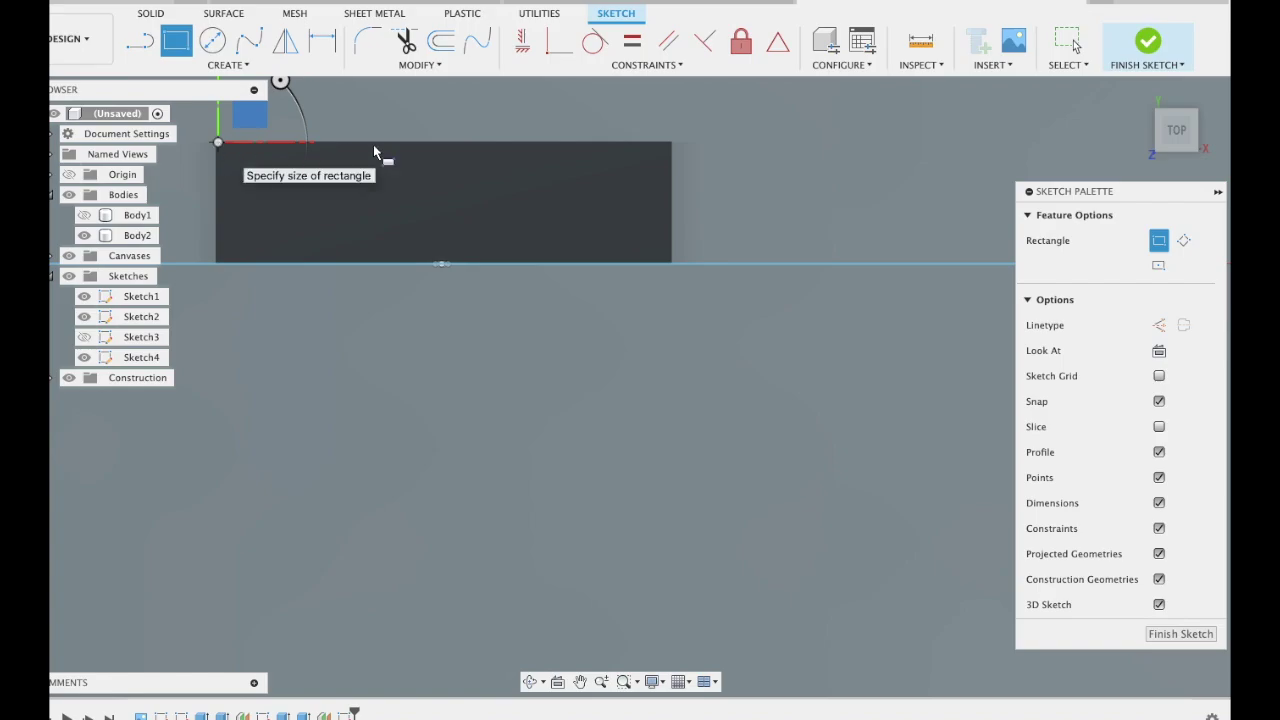
left_click(670, 175)
left_click(1147, 40)
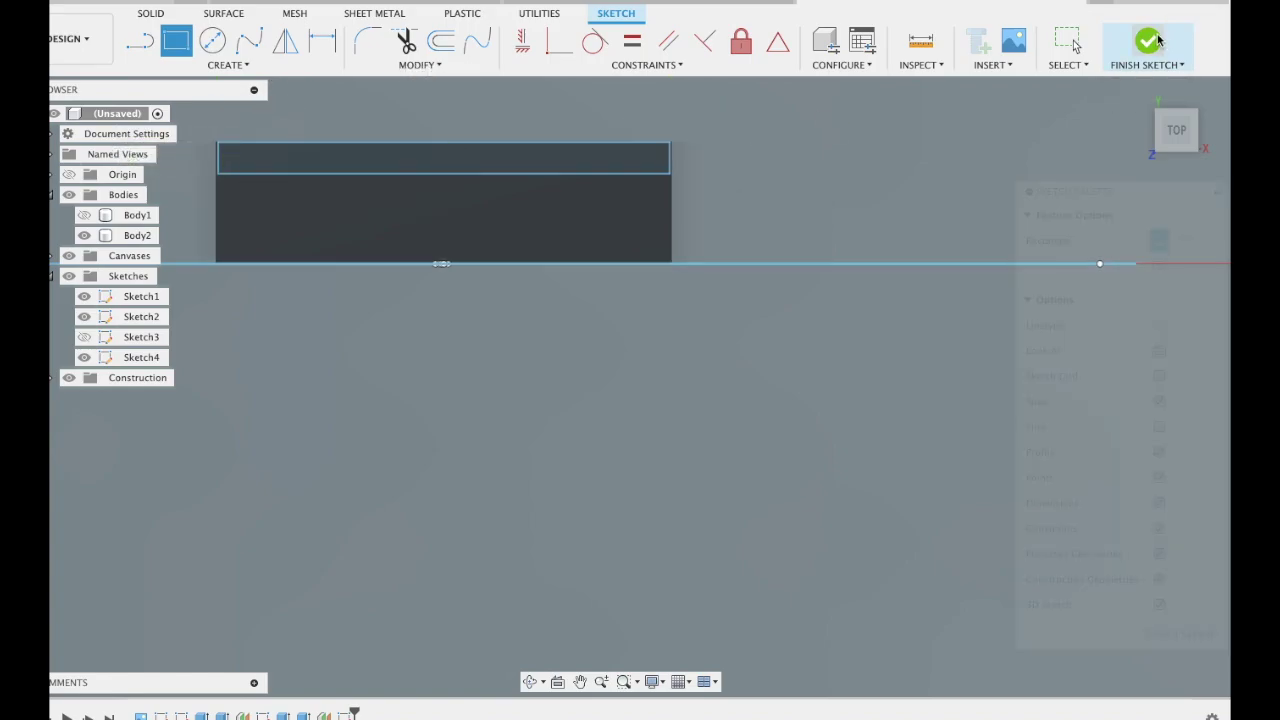
middle_click_drag(832, 203, 848, 176, "shift")
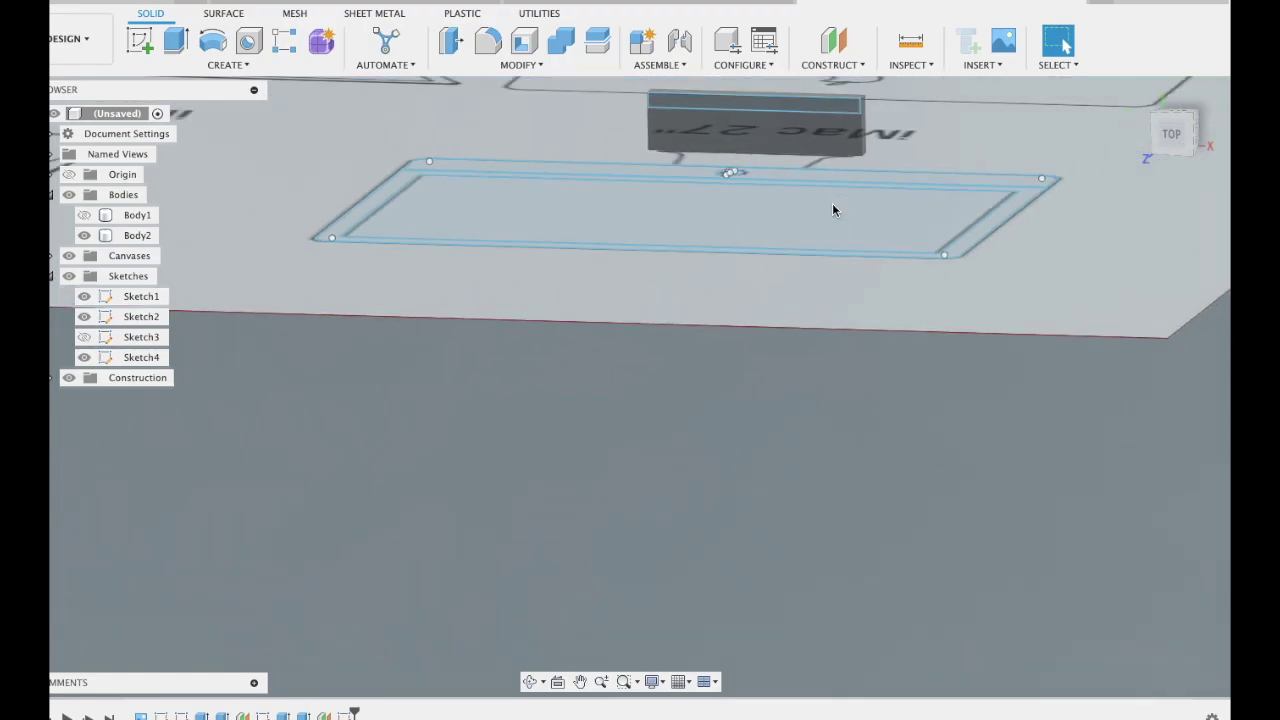
Extrude the thin strip profile 0.30 in as a Join to form a lip
key("e")
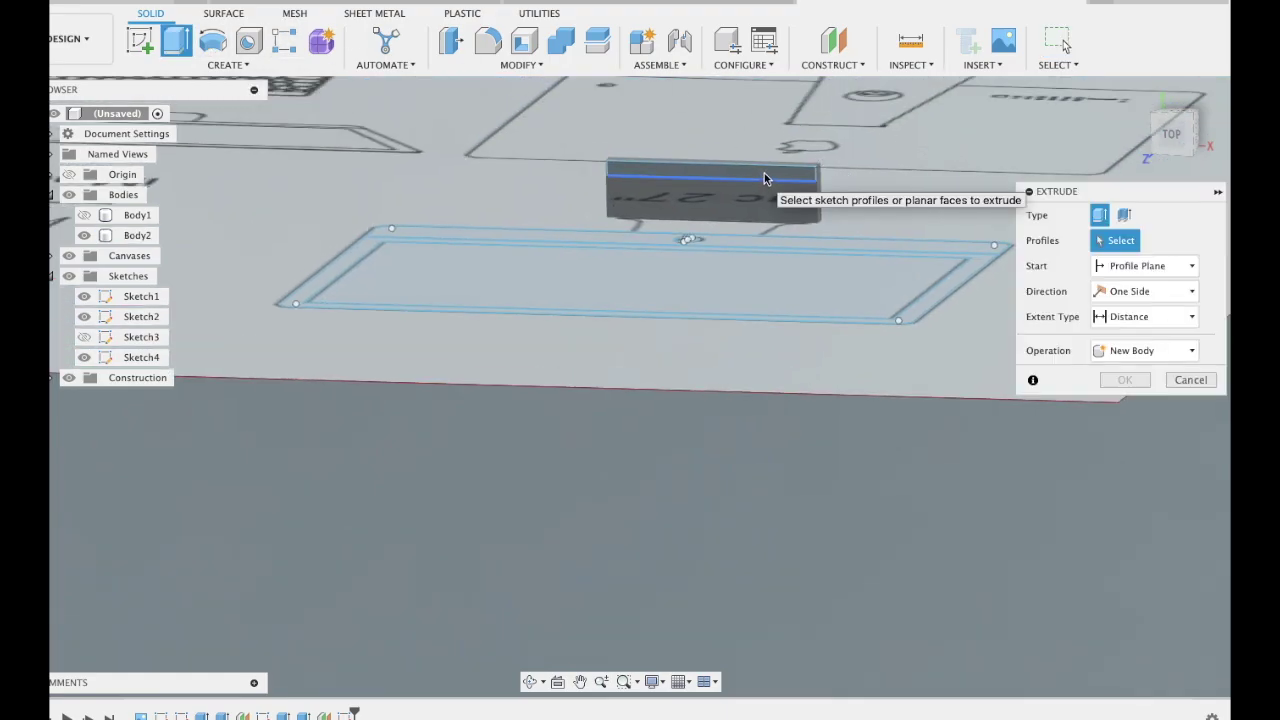
left_click(762, 176)
left_click_drag(703, 177, 693, 186)
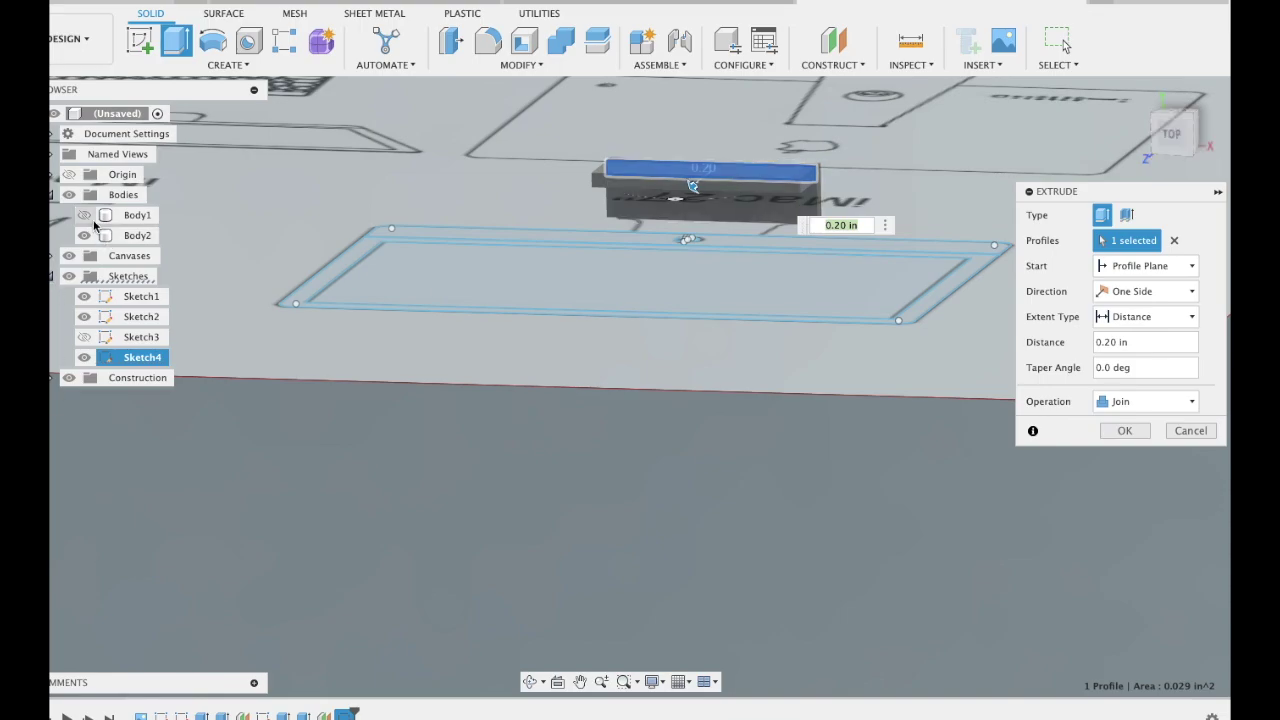
middle_click_drag(912, 90, 929, 129, "shift")
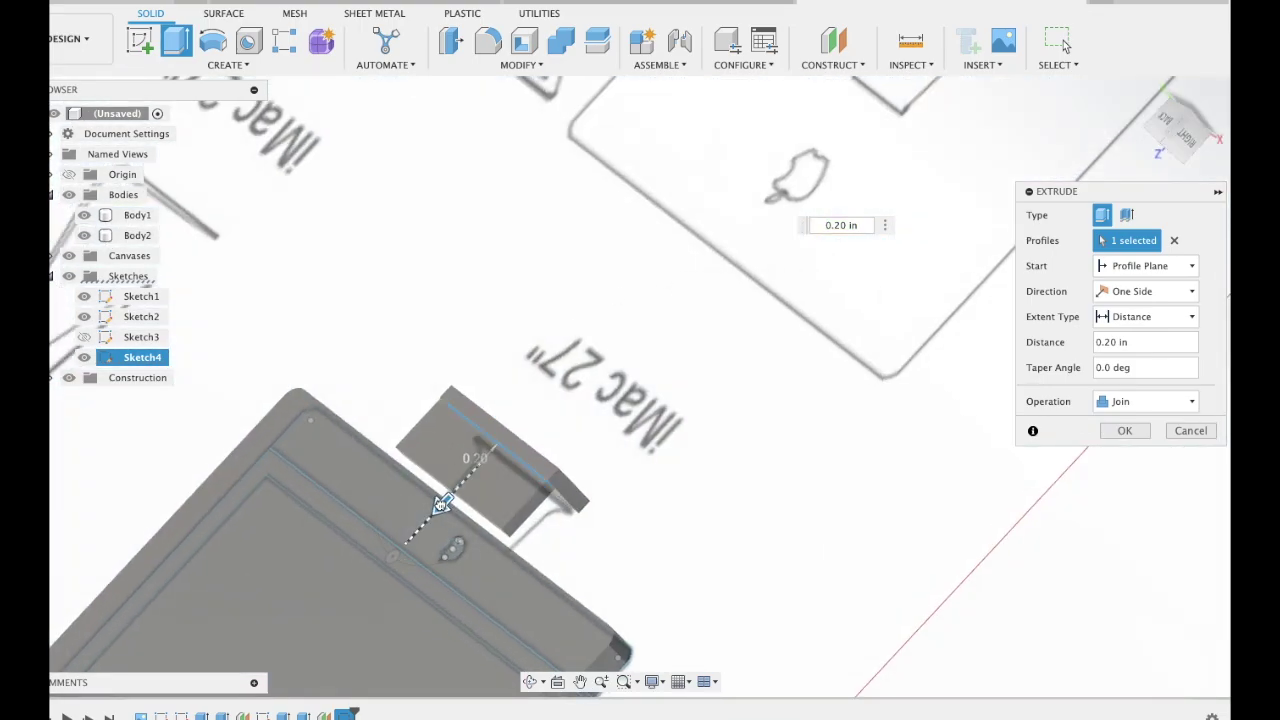
left_click_drag(441, 504, 420, 528)
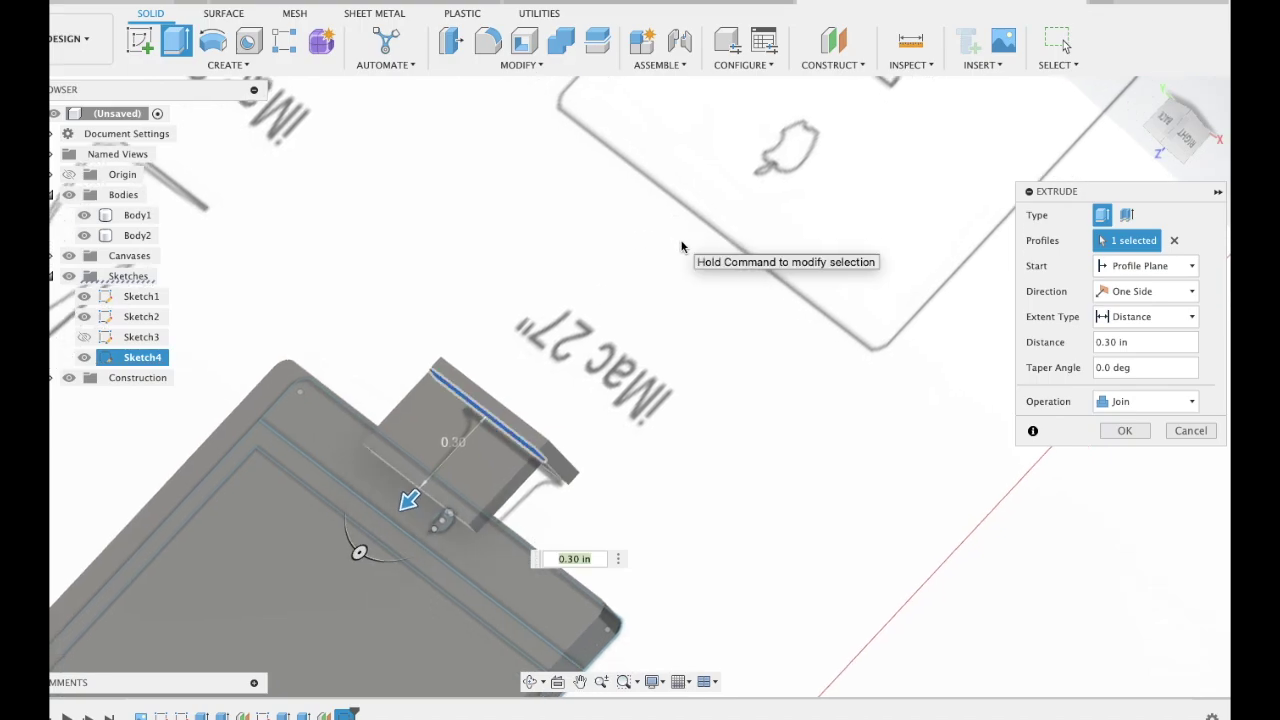
middle_click_drag(685, 250, 681, 245, "shift")
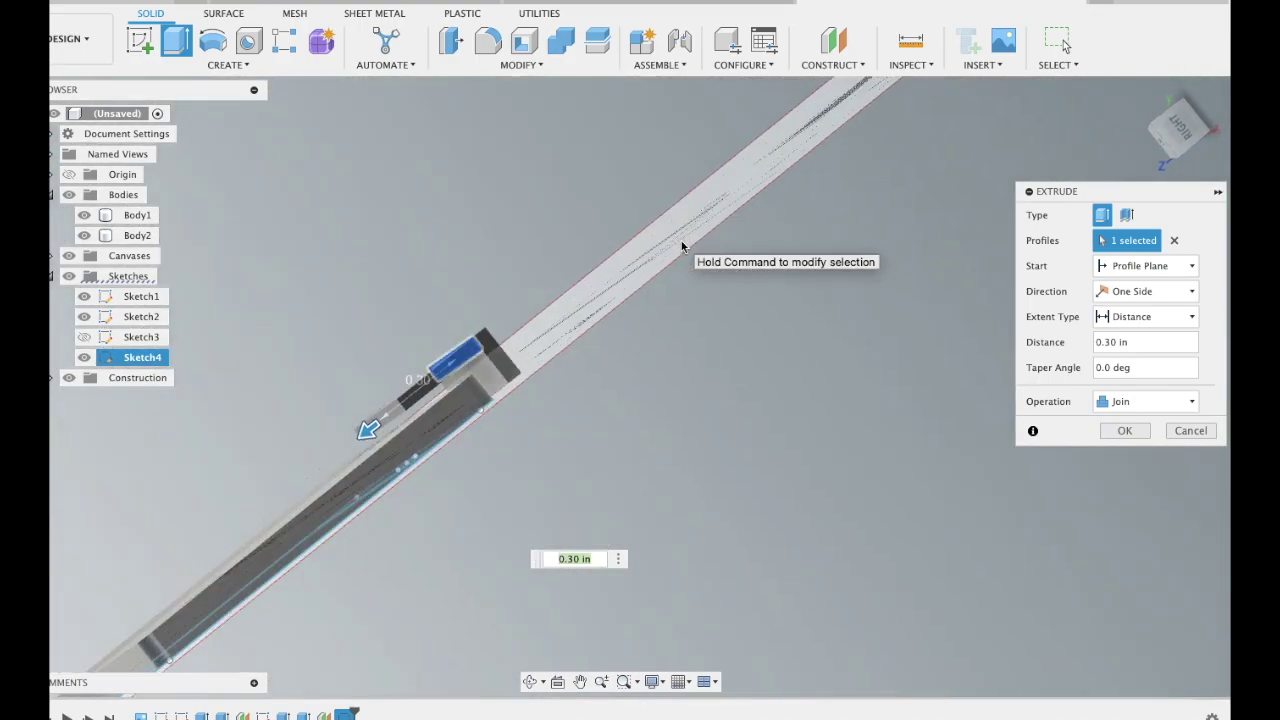
left_click(1126, 431)
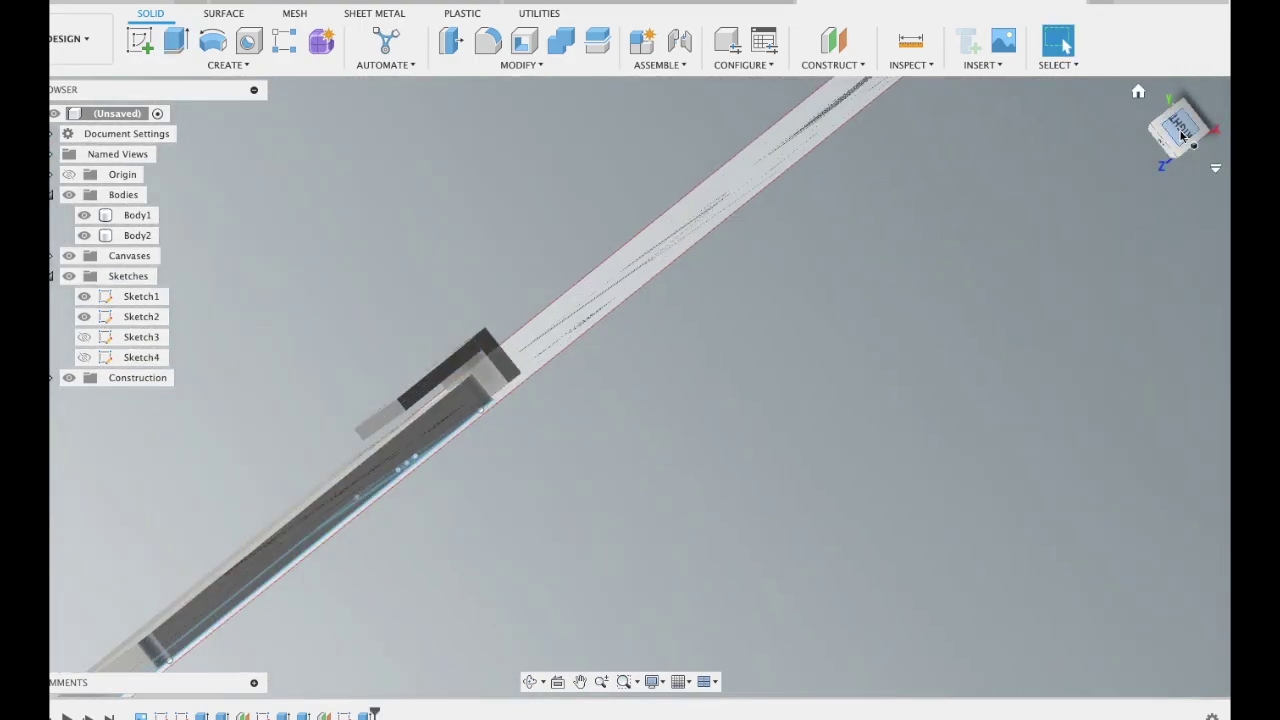
From the back view, start a new sketch on the model's back face
left_click(1182, 133)
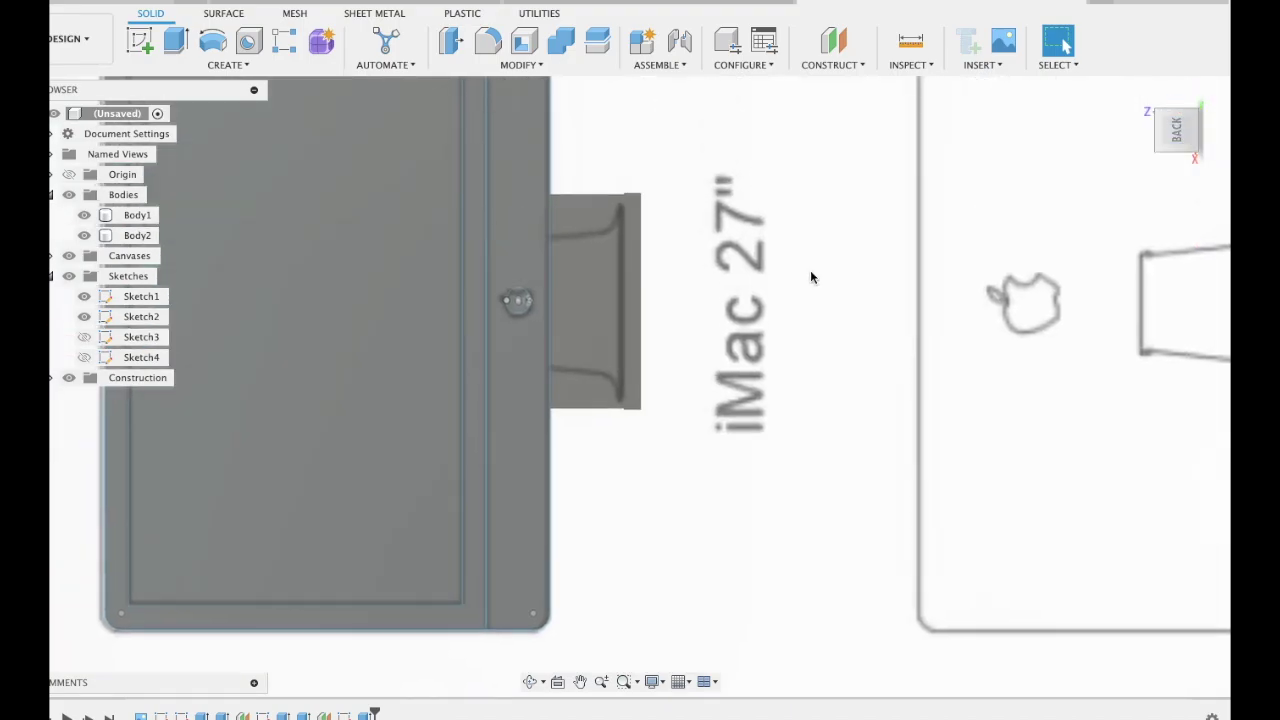
left_click(140, 40)
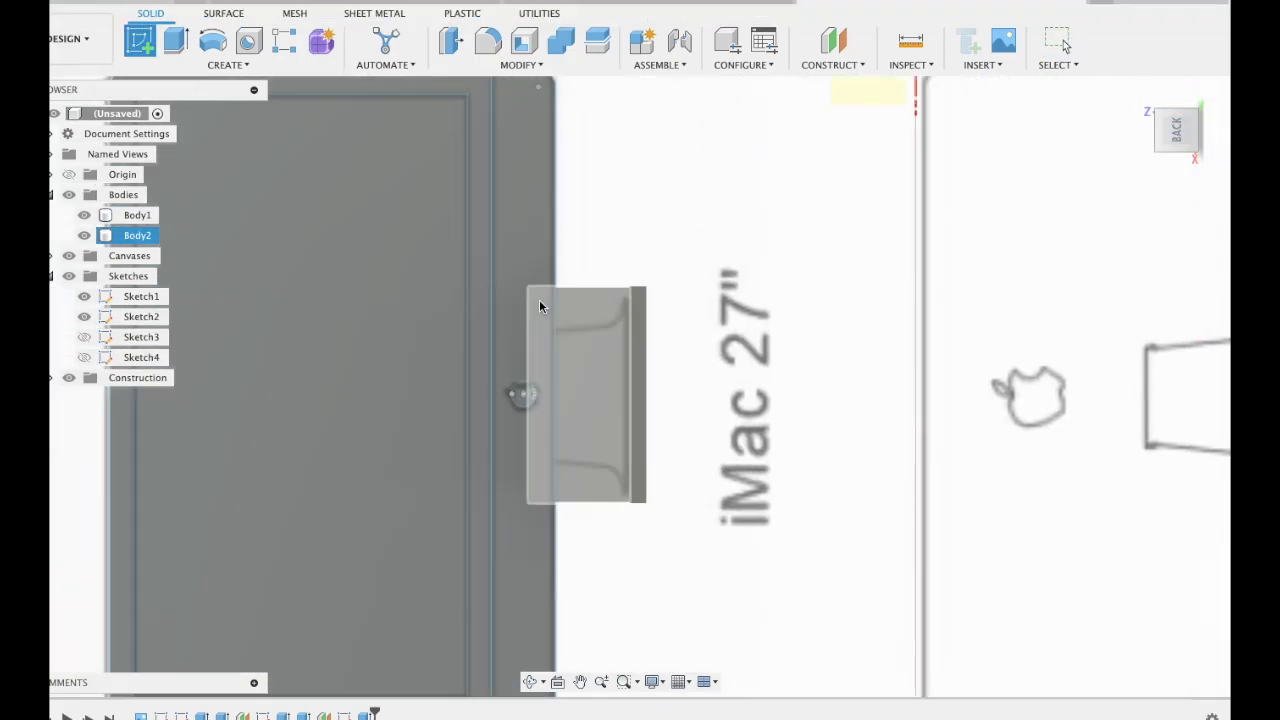
left_click(539, 306)
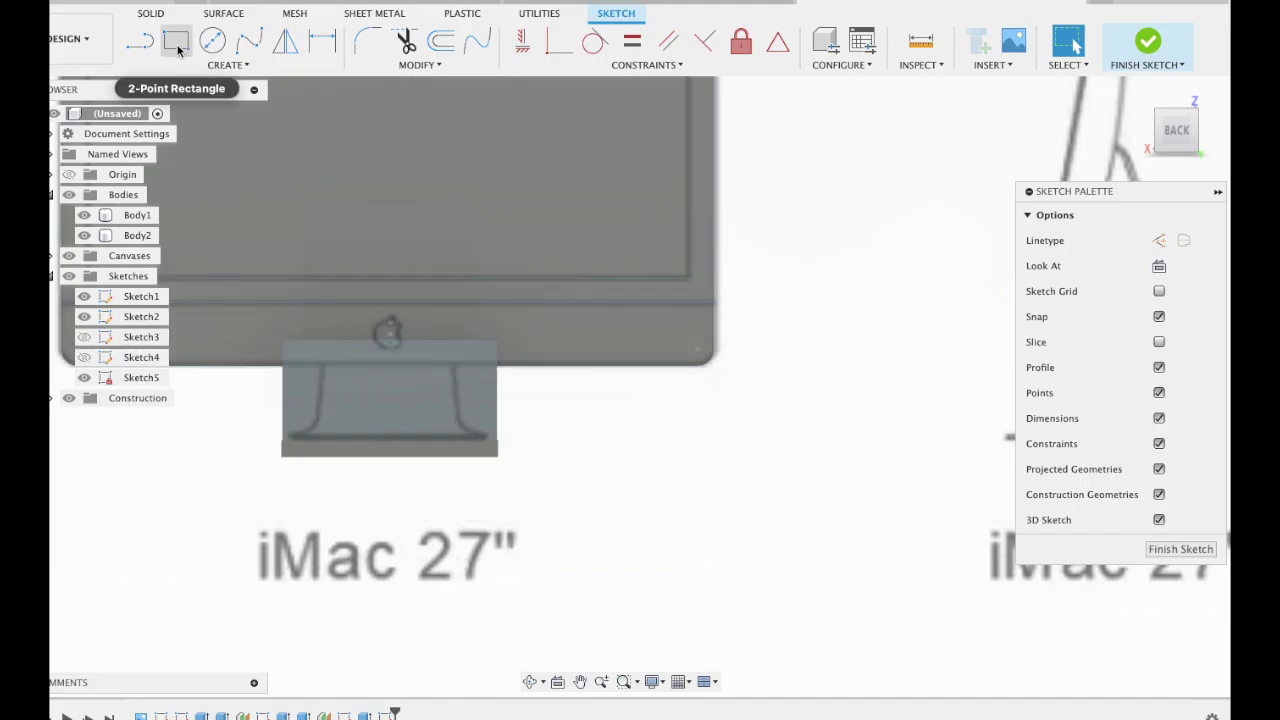
Sketch a rectangle bridging the stand and the bezel's bottom edge, then finish the sketch
left_click(178, 48)
left_click(283, 340)
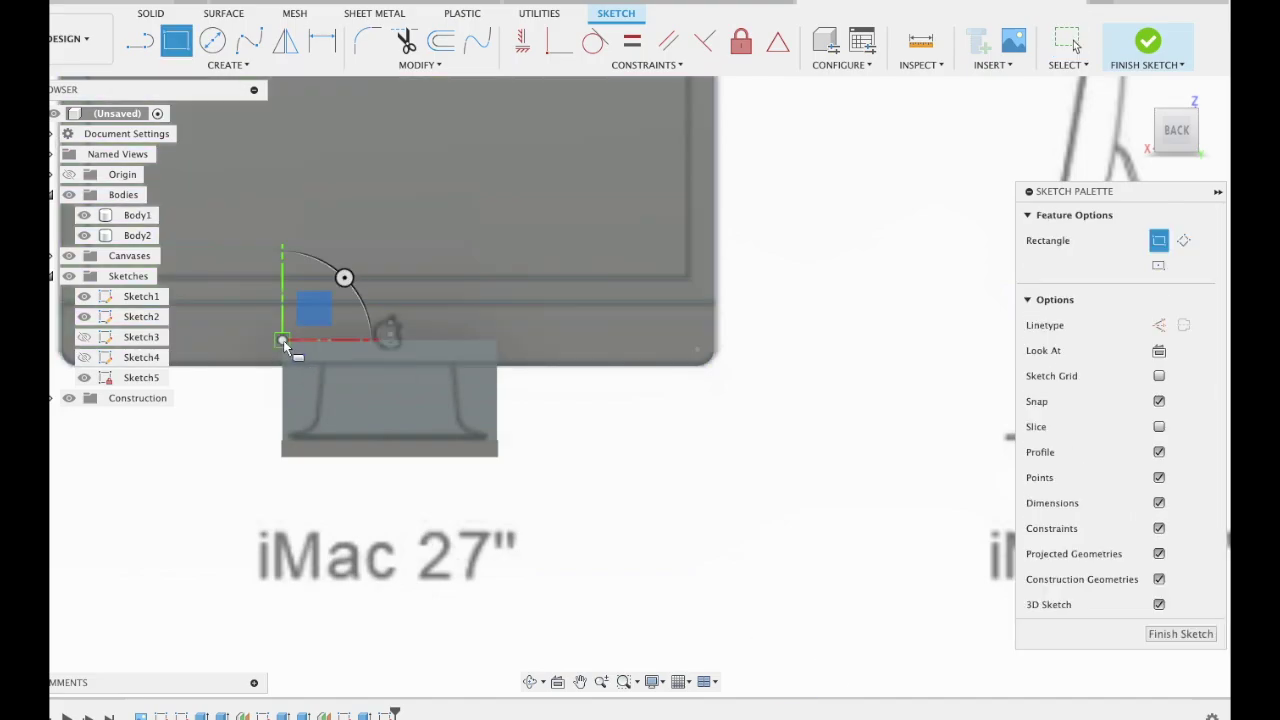
left_click(495, 367)
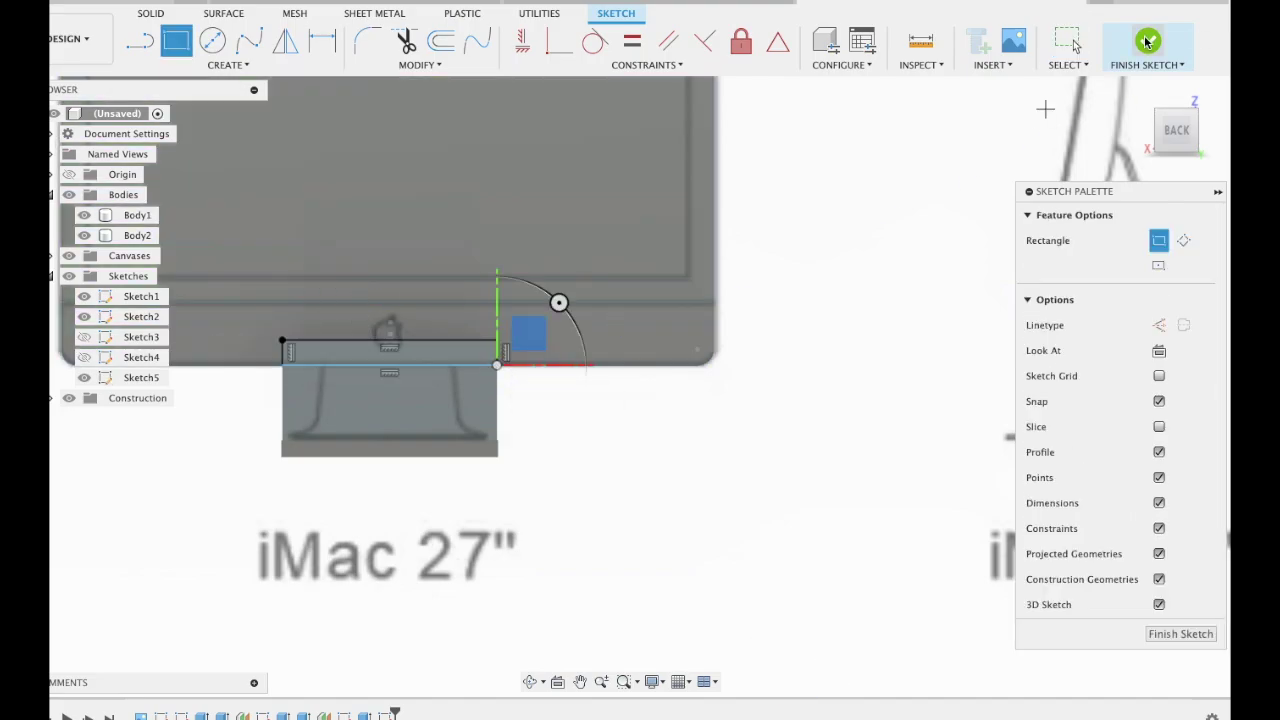
left_click(1147, 40)
Extrude the bridge two-sided, 0.10 in on side two, joined into Body1, then hide the canvas
key("e")
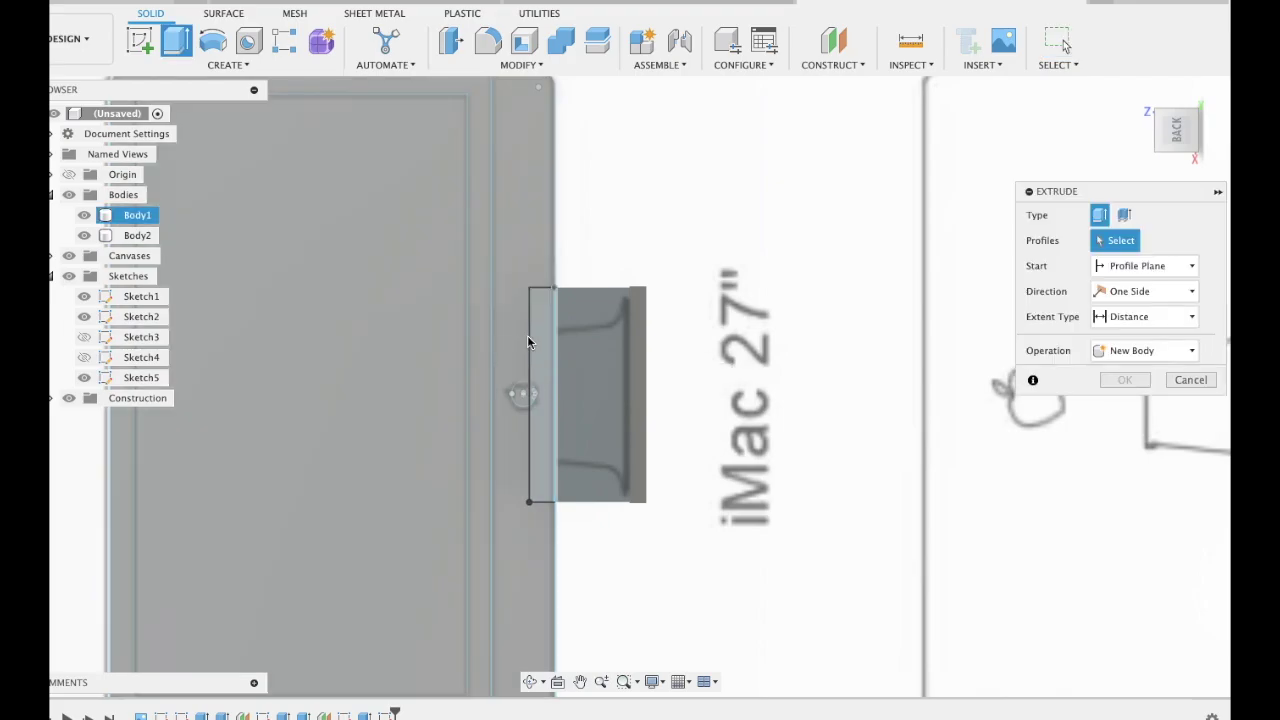
left_click(541, 345)
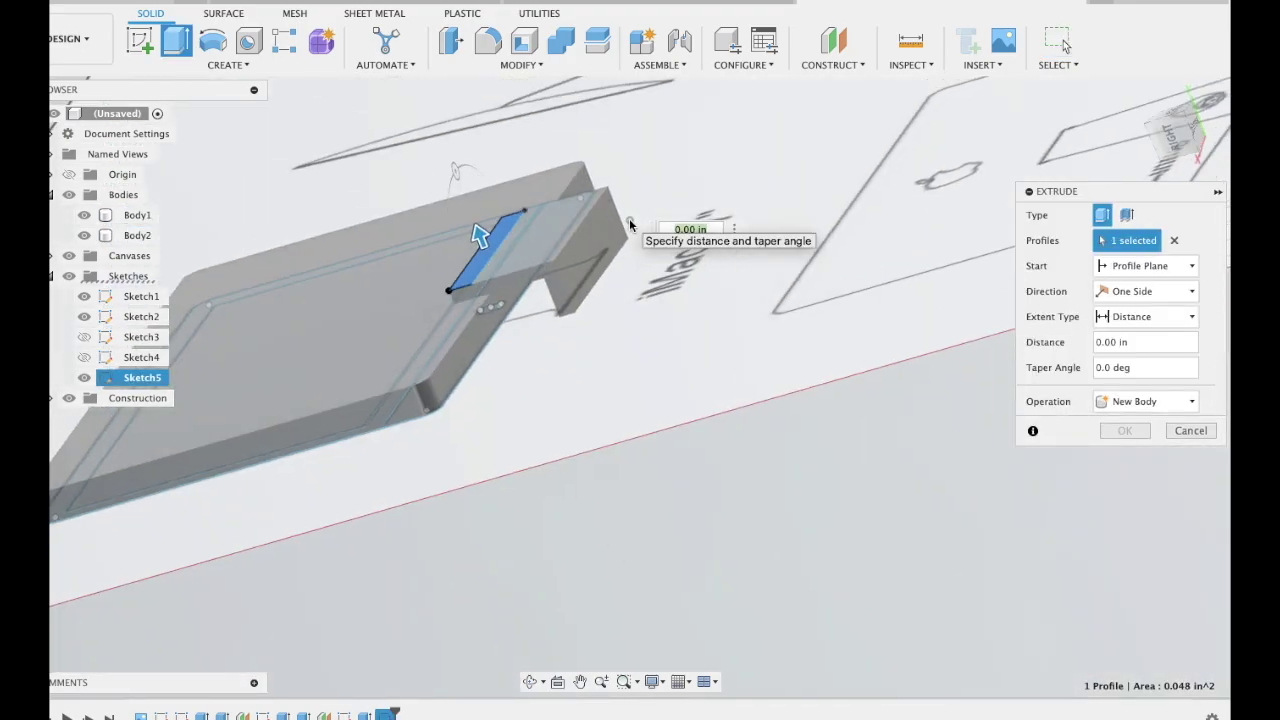
left_click(1145, 291)
left_click(1130, 323)
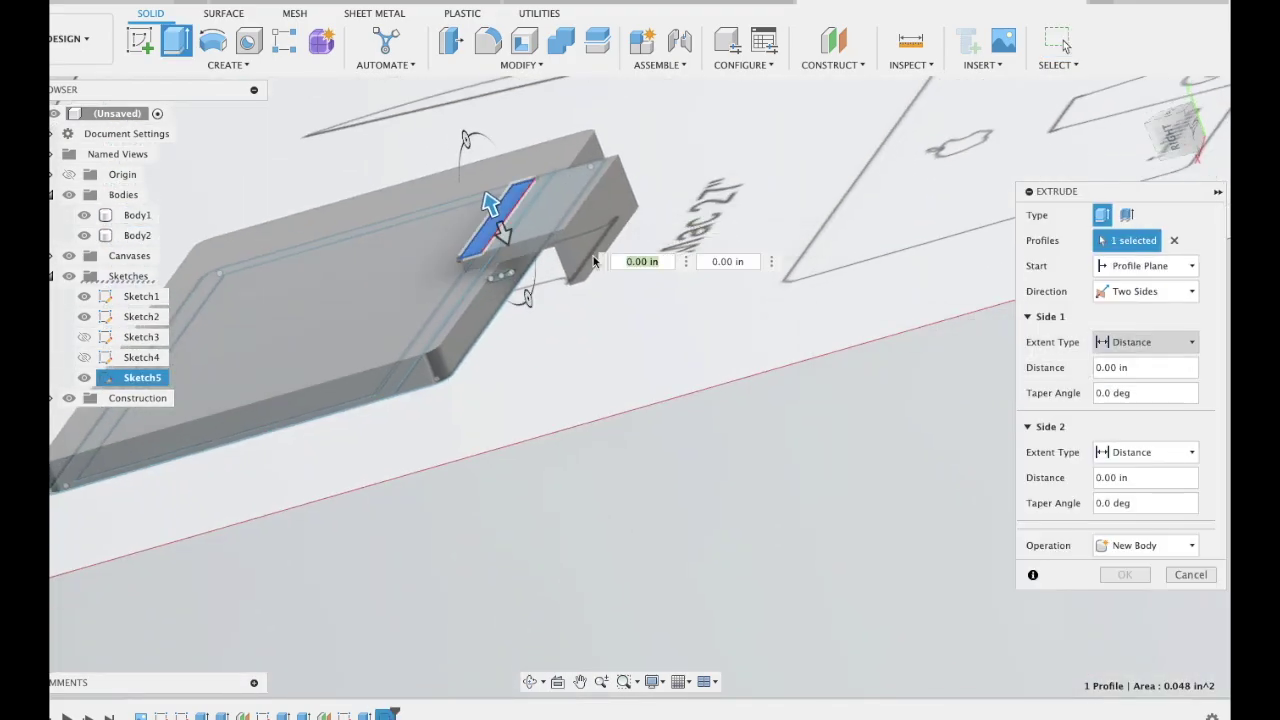
left_click_drag(503, 233, 512, 263)
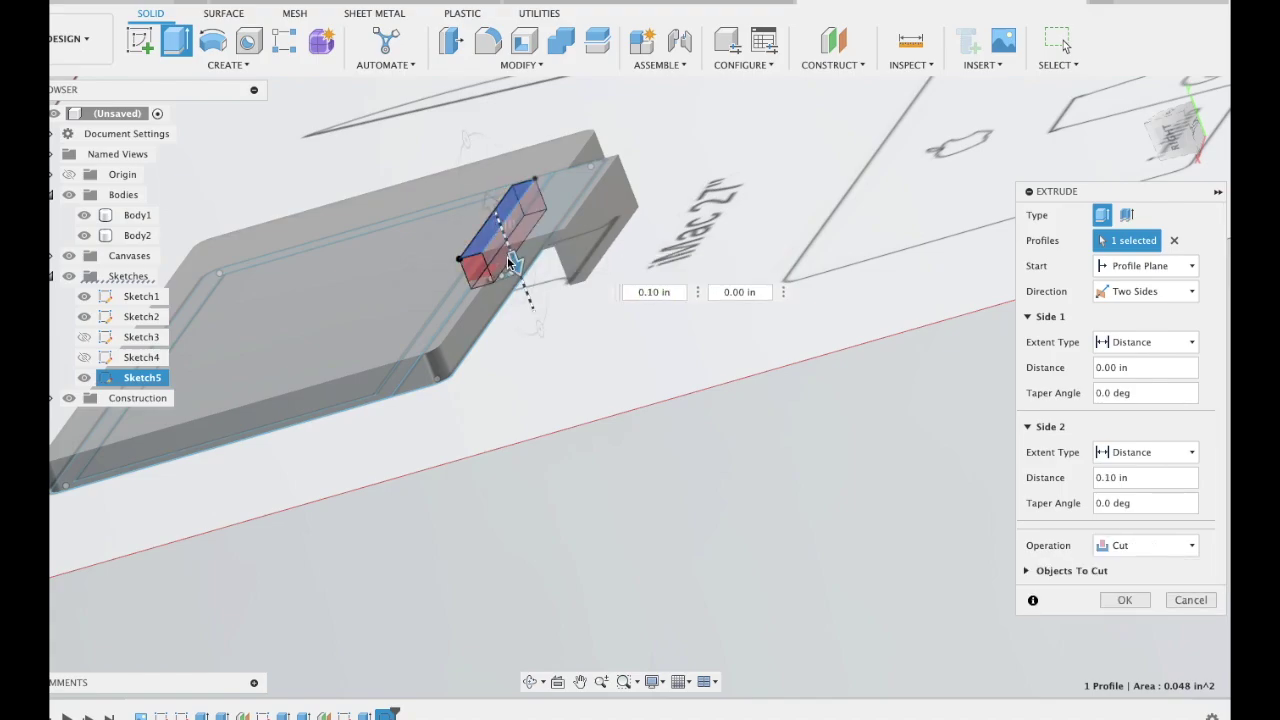
left_click(1145, 545)
left_click(1136, 568)
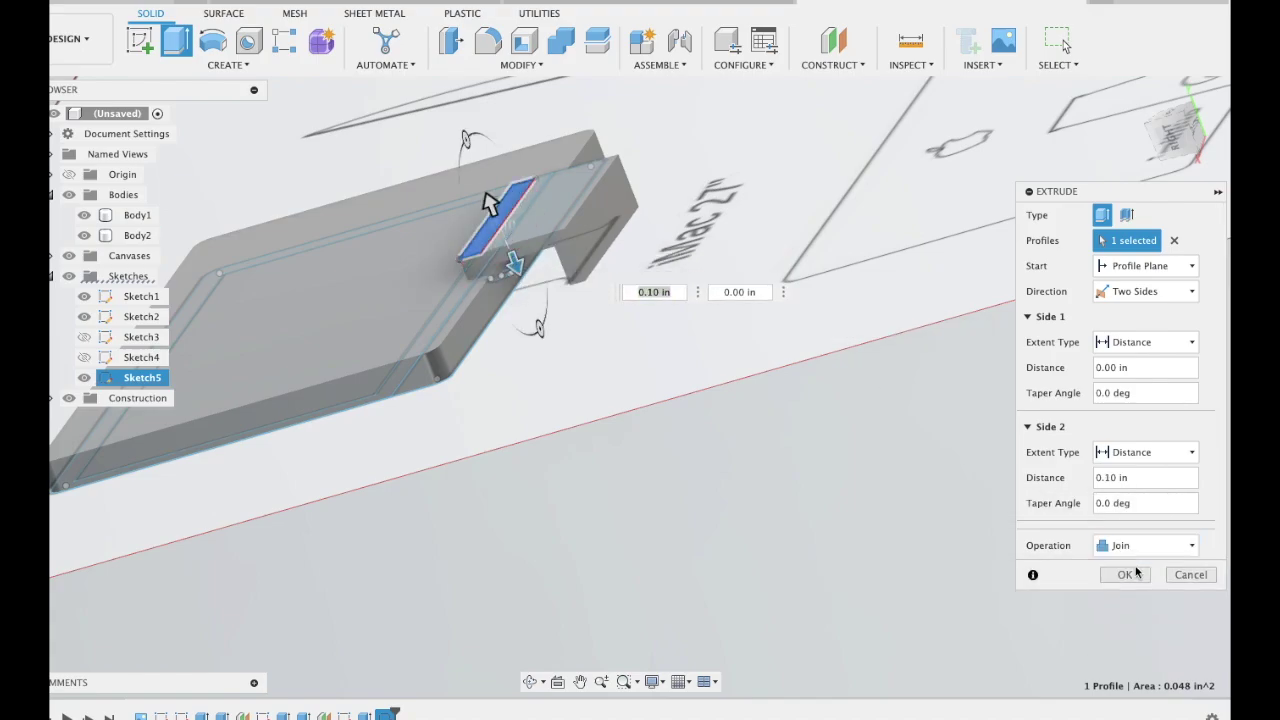
left_click(1135, 572)
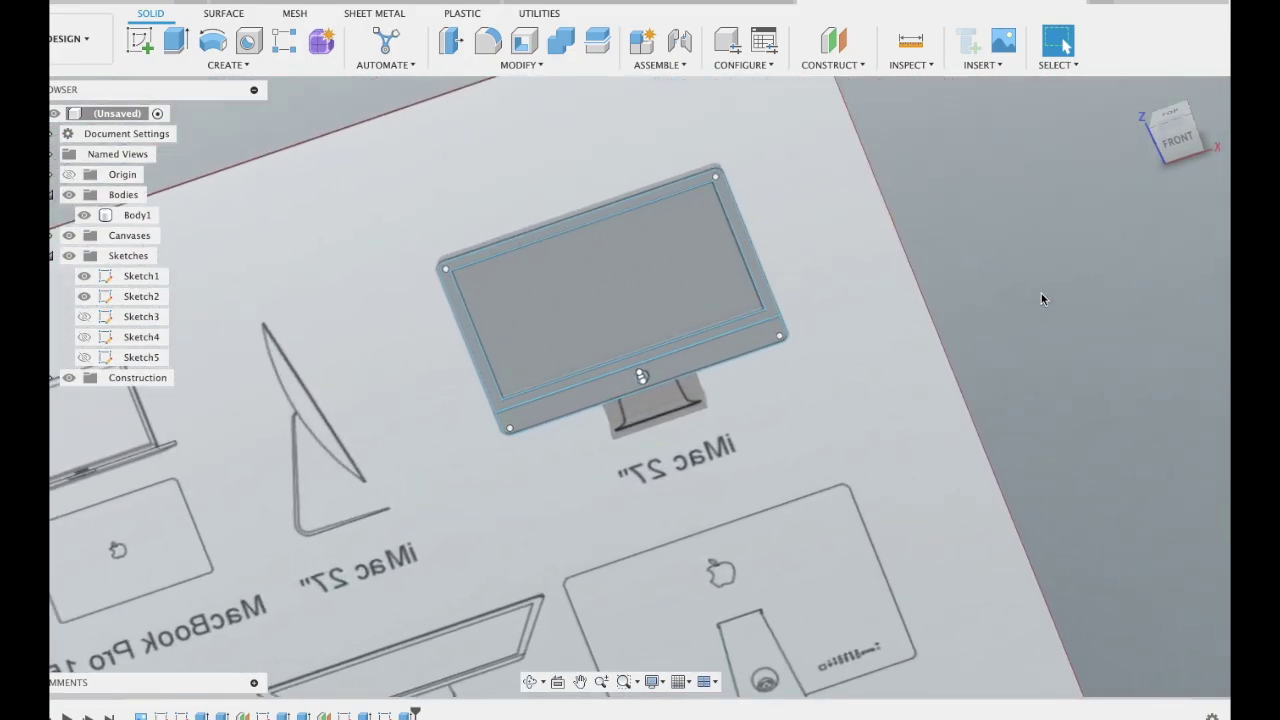
left_click(68, 235)
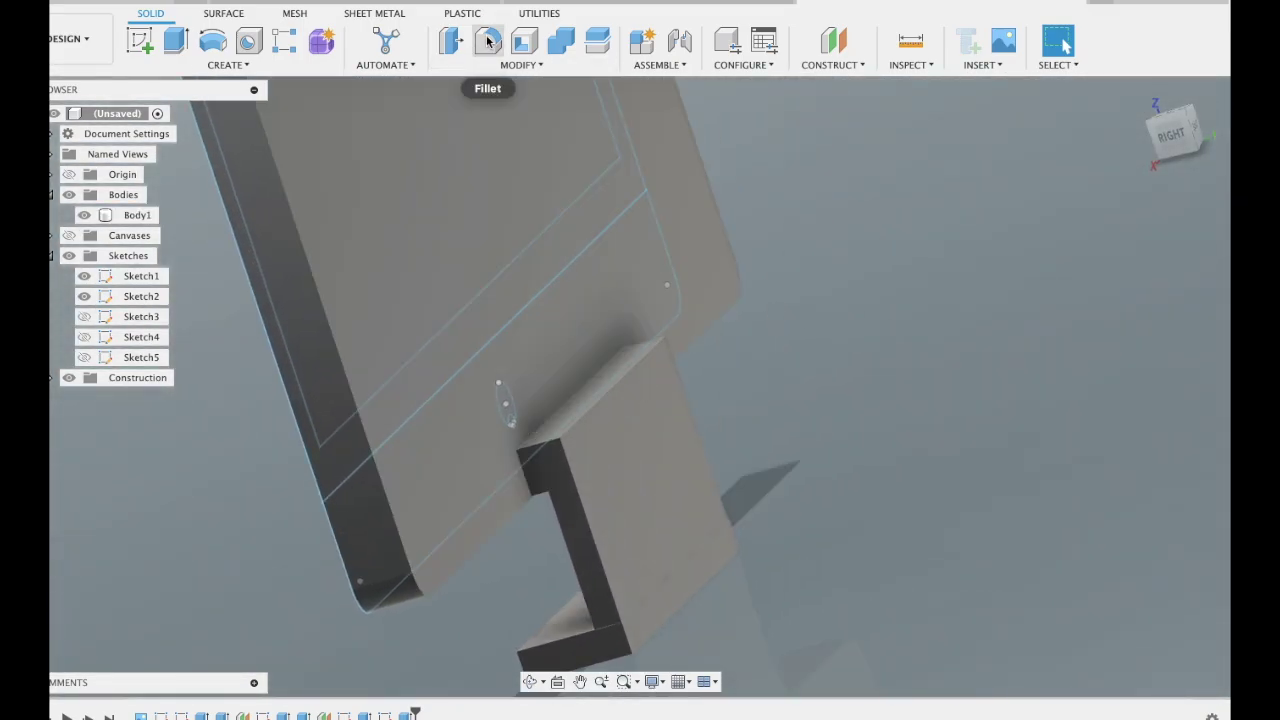
Start a fillet and select the stand tab and upper bar edges
left_click(488, 40)
left_click(548, 442)
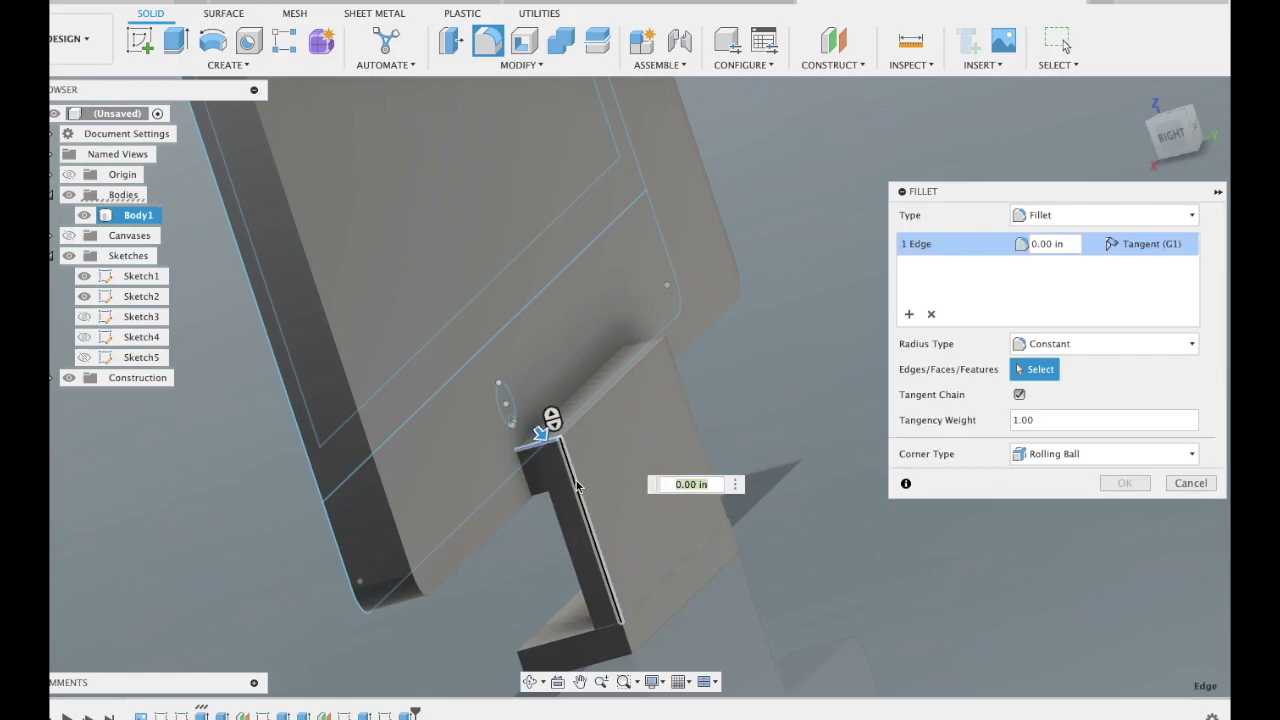
left_click(605, 553)
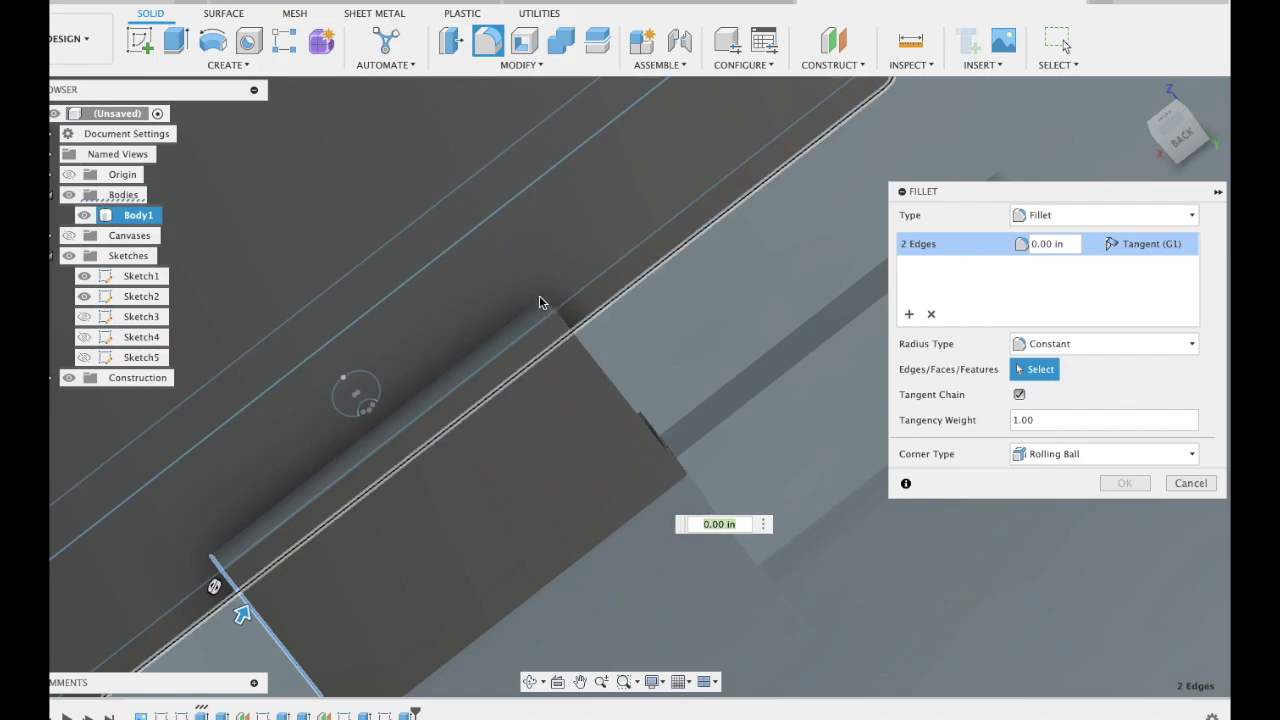
middle_click_drag(540, 302, 538, 332, "shift")
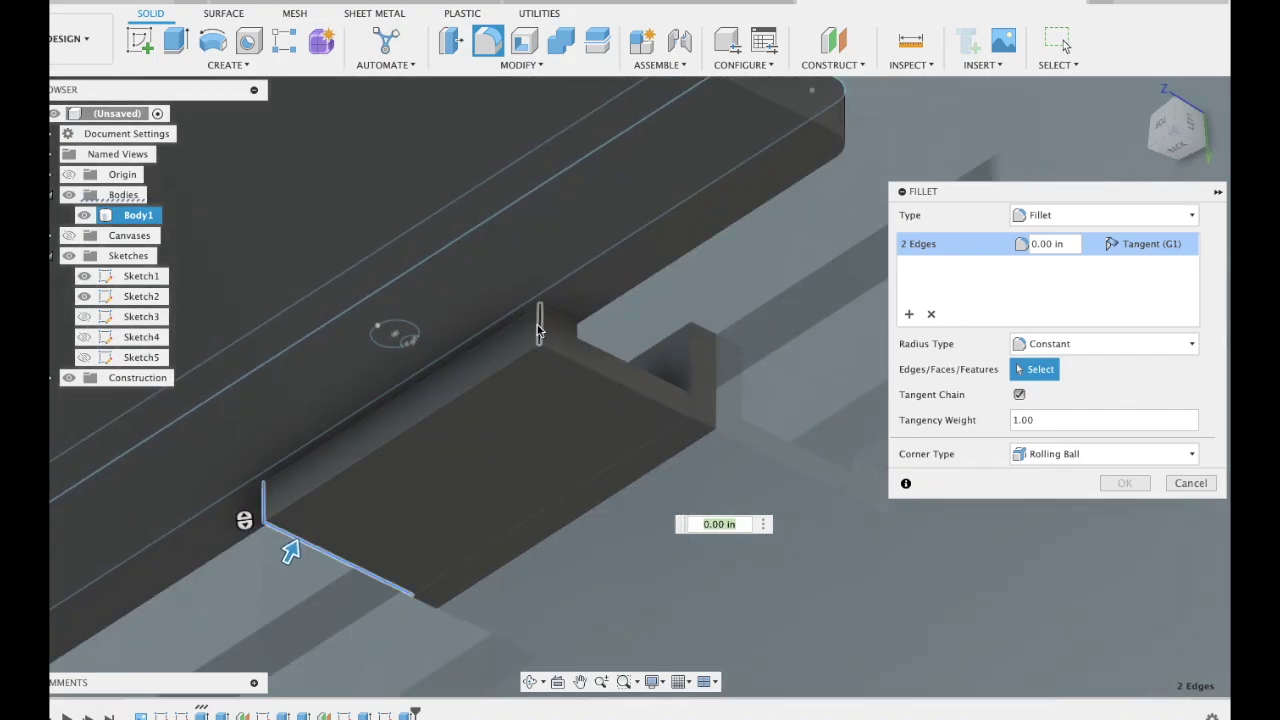
left_click(538, 330)
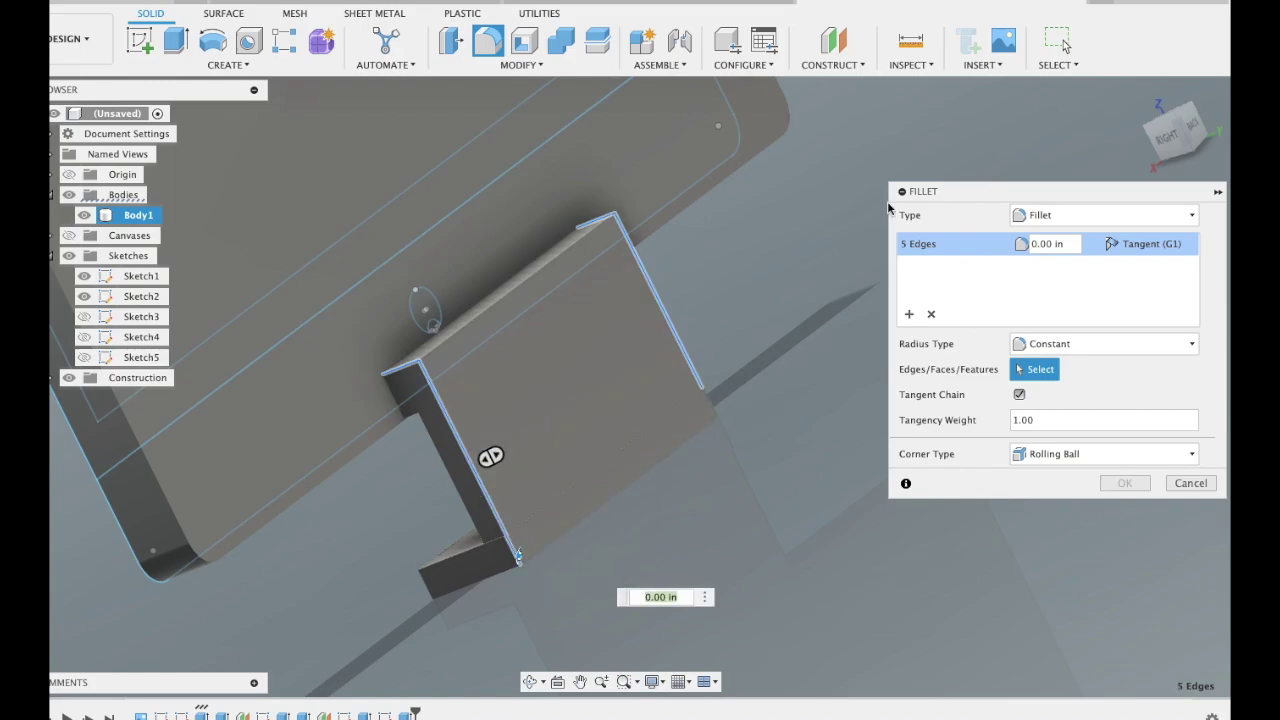
left_click(684, 436)
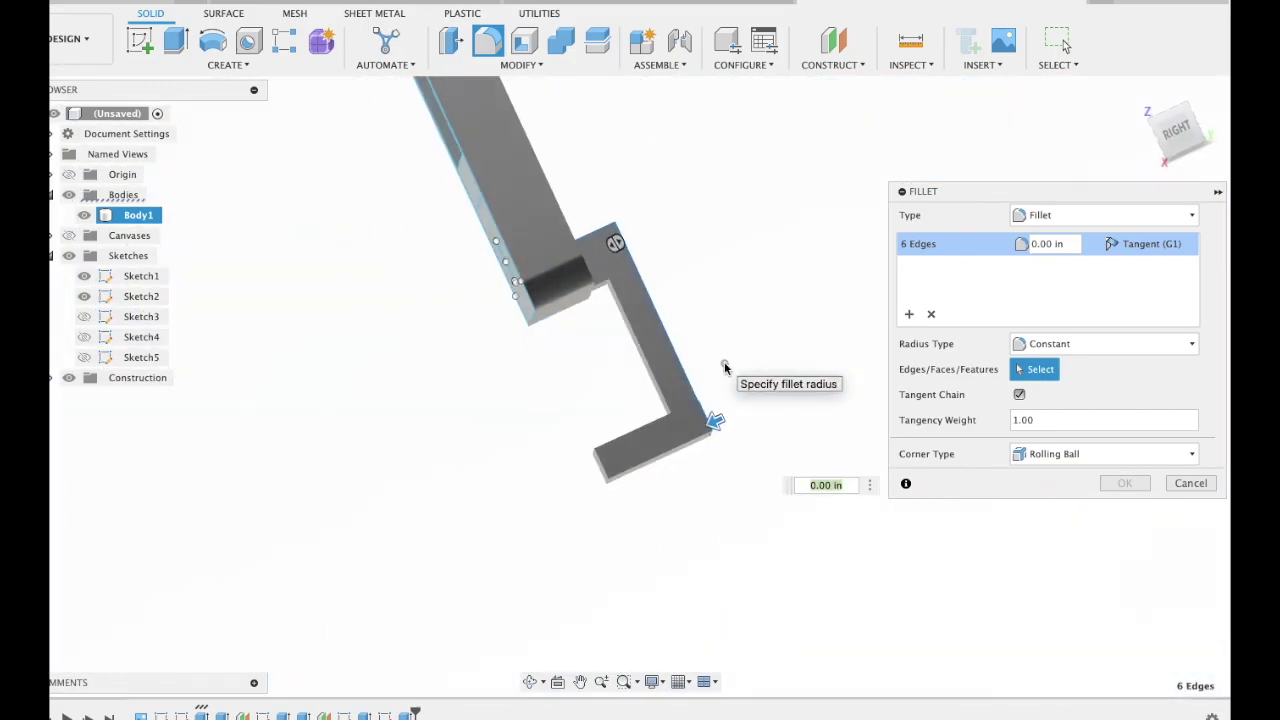
left_click(600, 282)
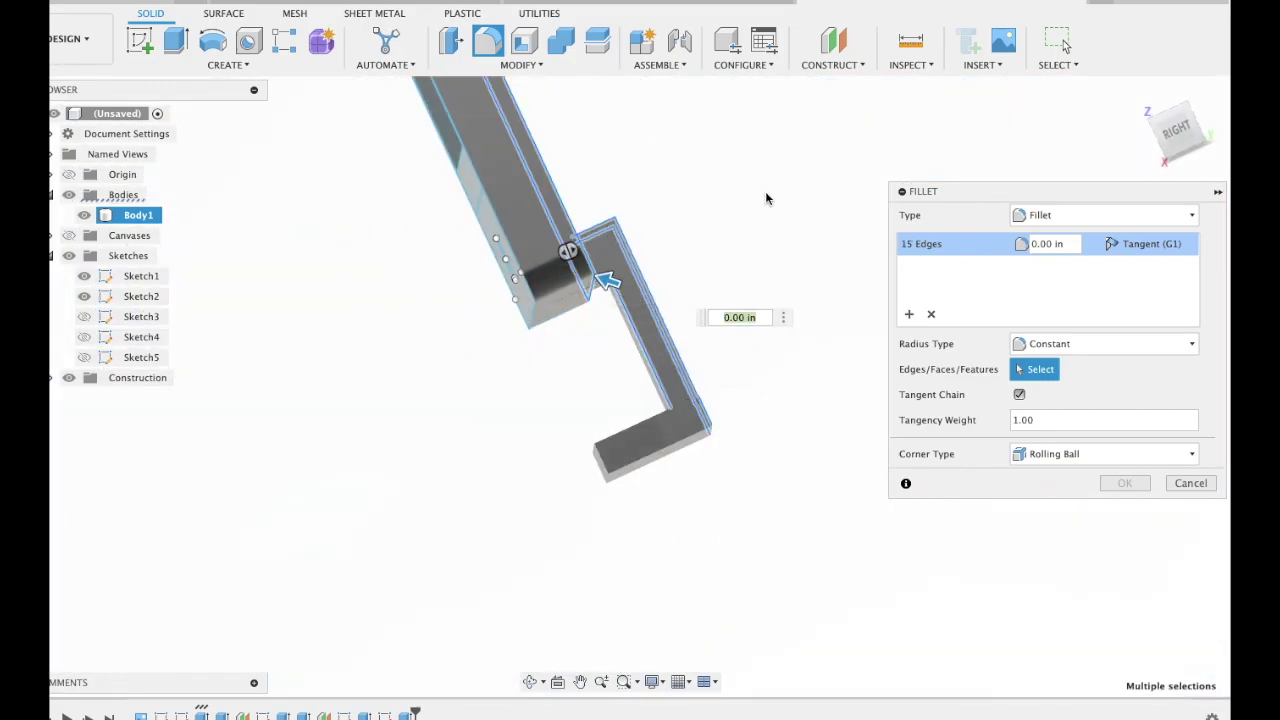
scroll(759, 228, "up", 3)
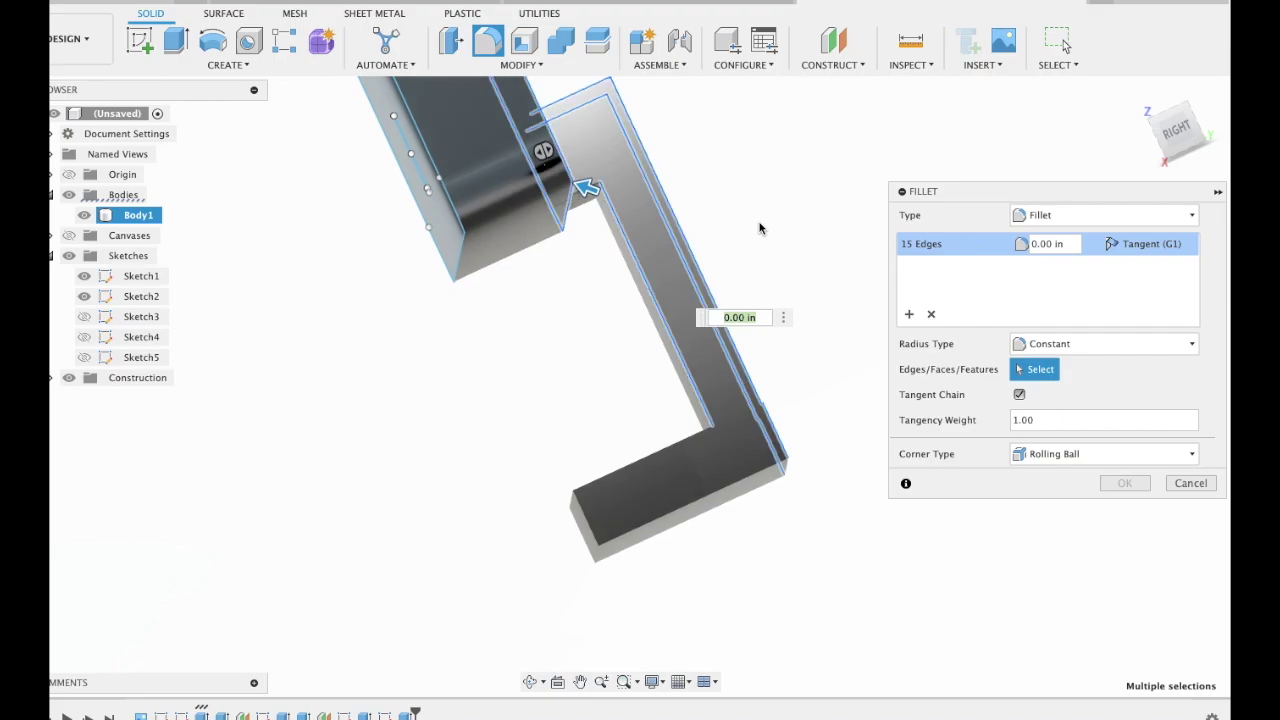
left_click(570, 205)
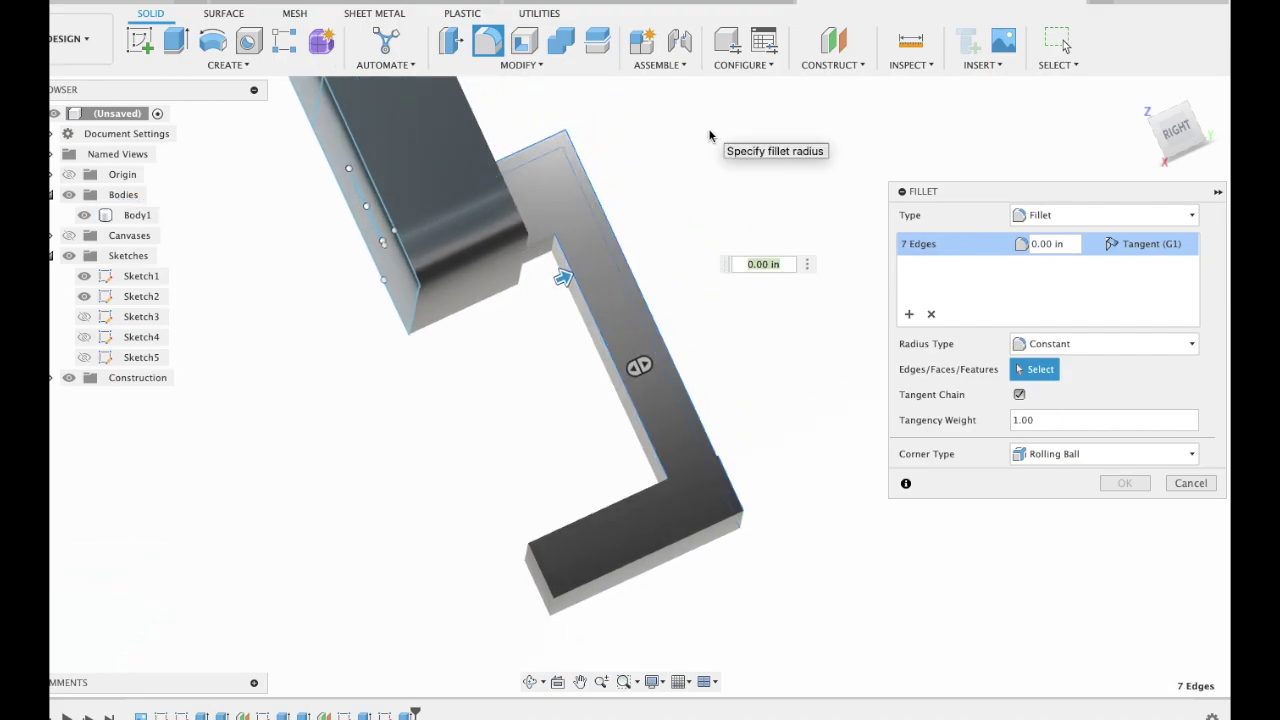
left_click(543, 247)
scroll(668, 182, "up", 5)
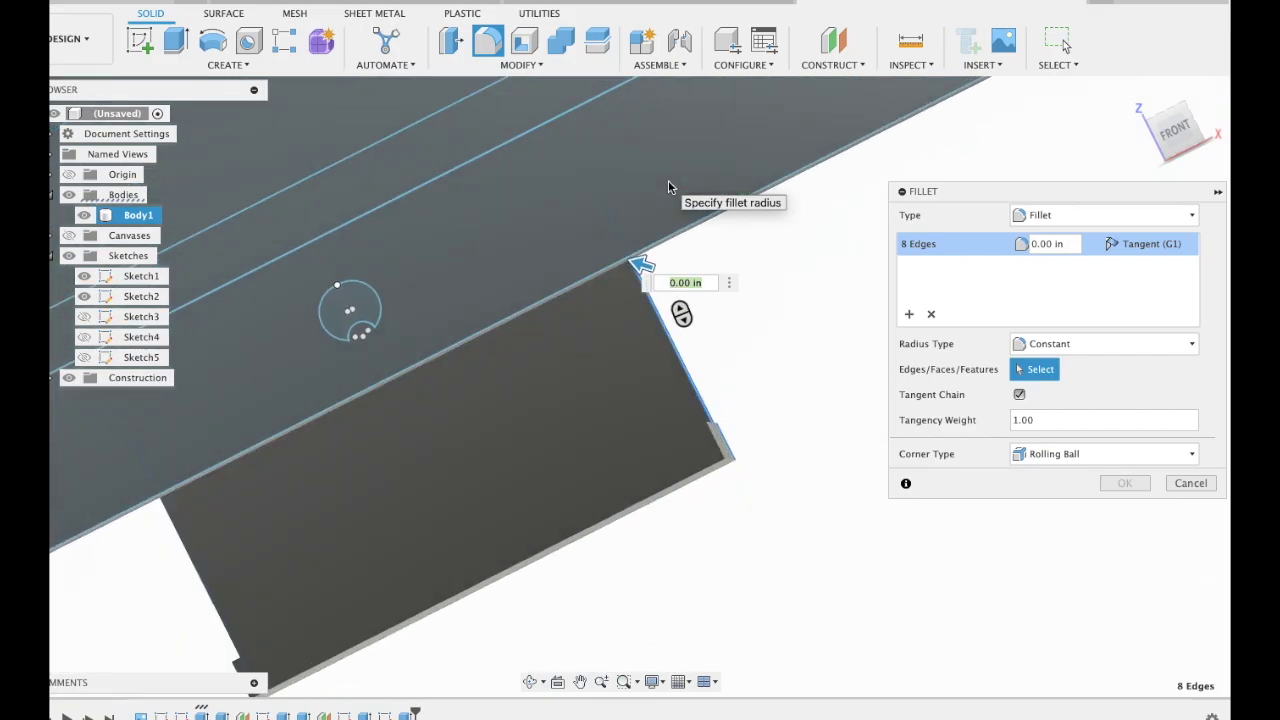
Add the lower channel and base edges for 13 total, and fillet them at 0.025 in
middle_click_drag(669, 187, 452, 455, "shift")
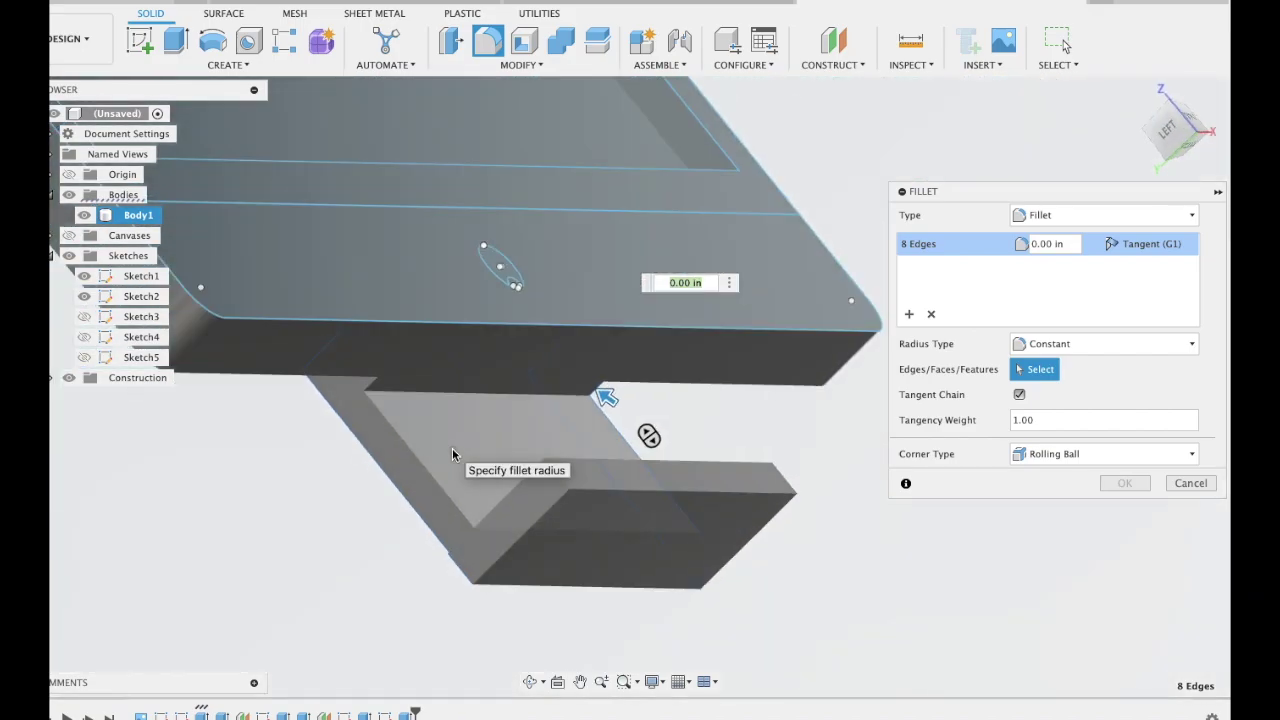
left_click(452, 455)
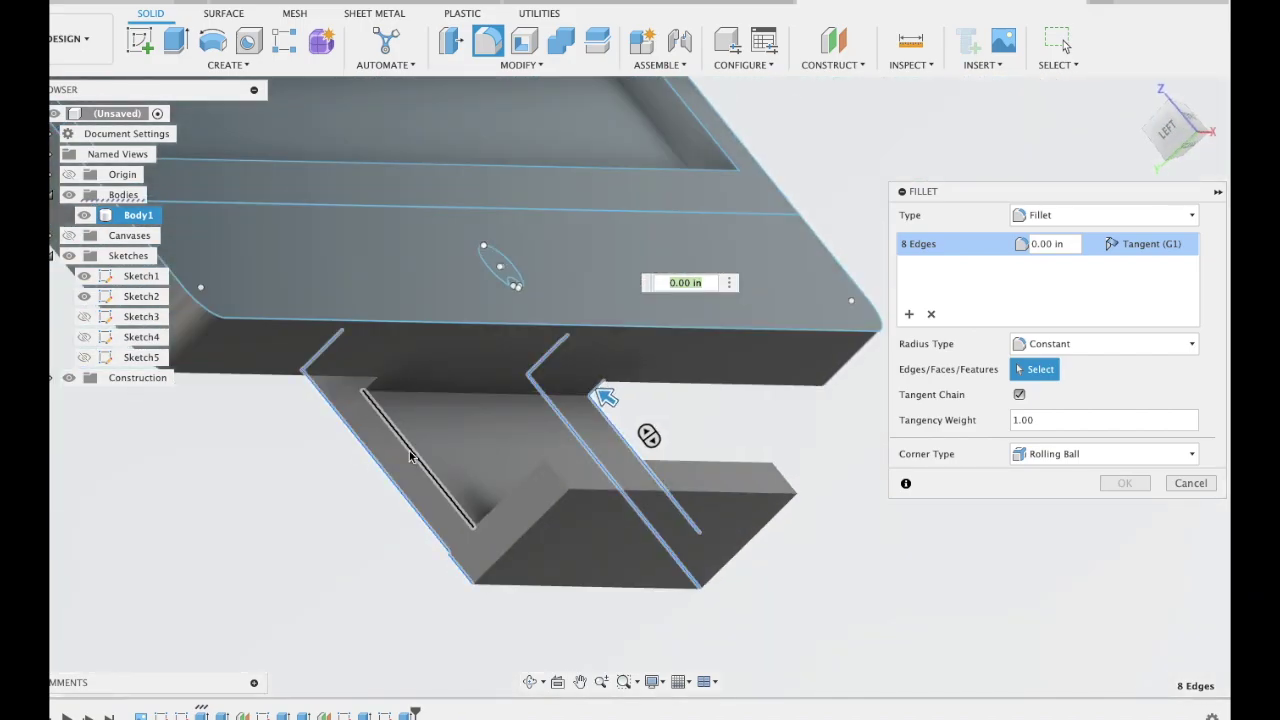
left_click(370, 390)
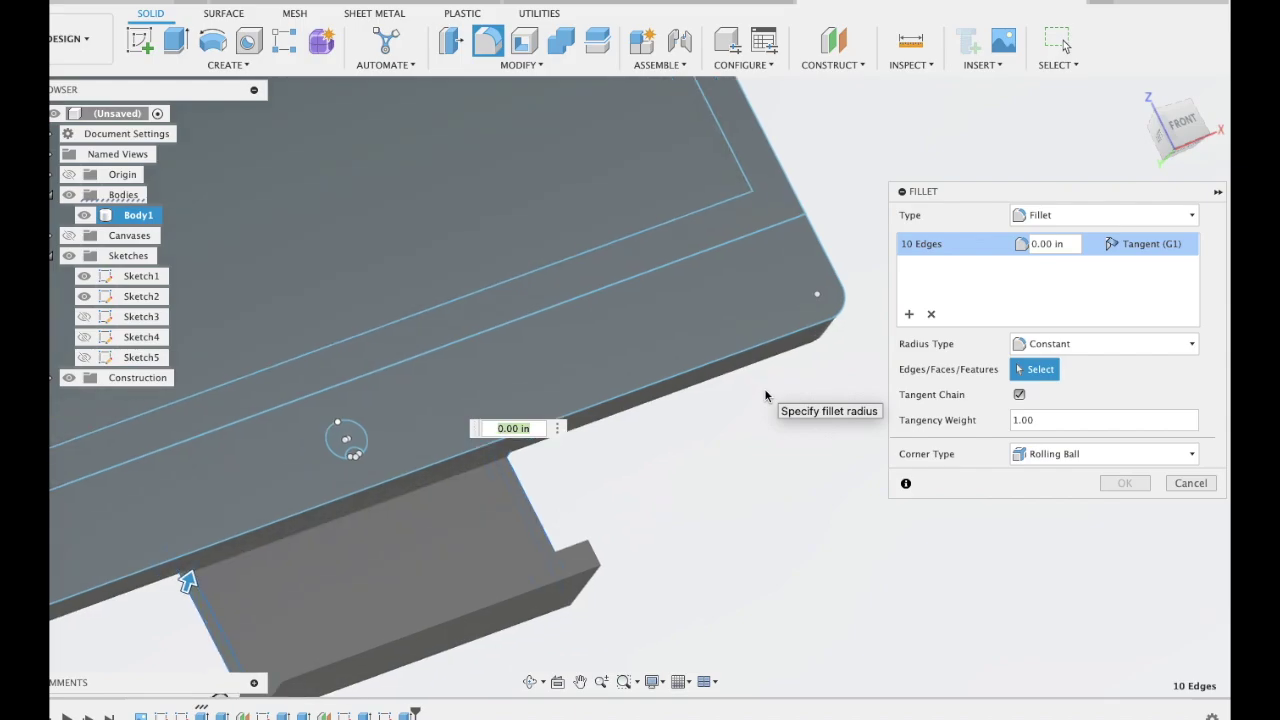
middle_click_drag(765, 395, 812, 474, "shift")
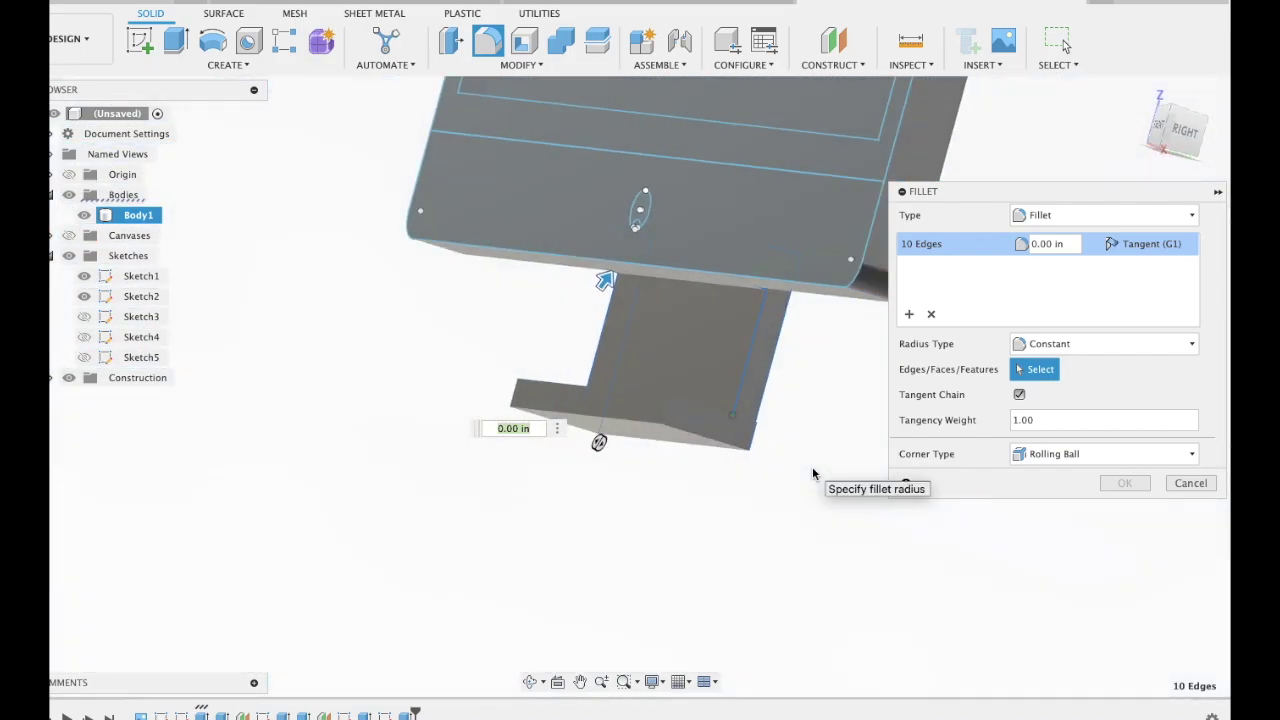
left_click(728, 413)
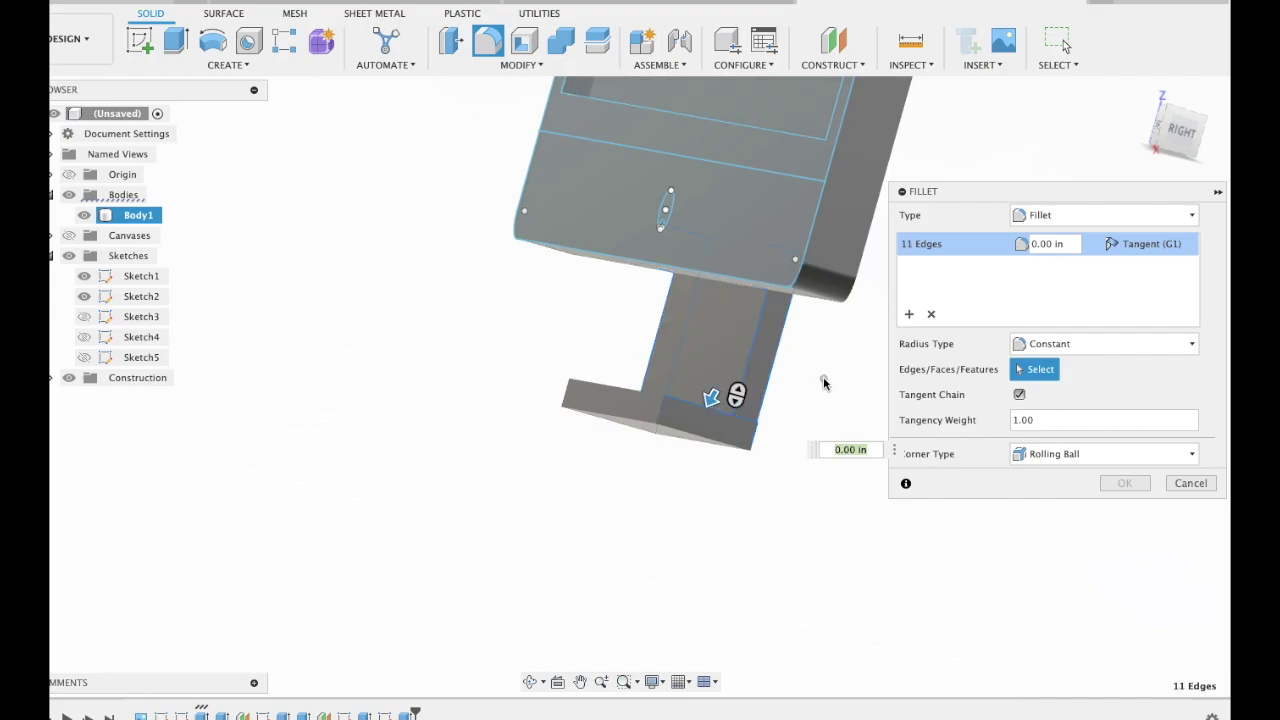
middle_click_drag(824, 384, 756, 441, "shift")
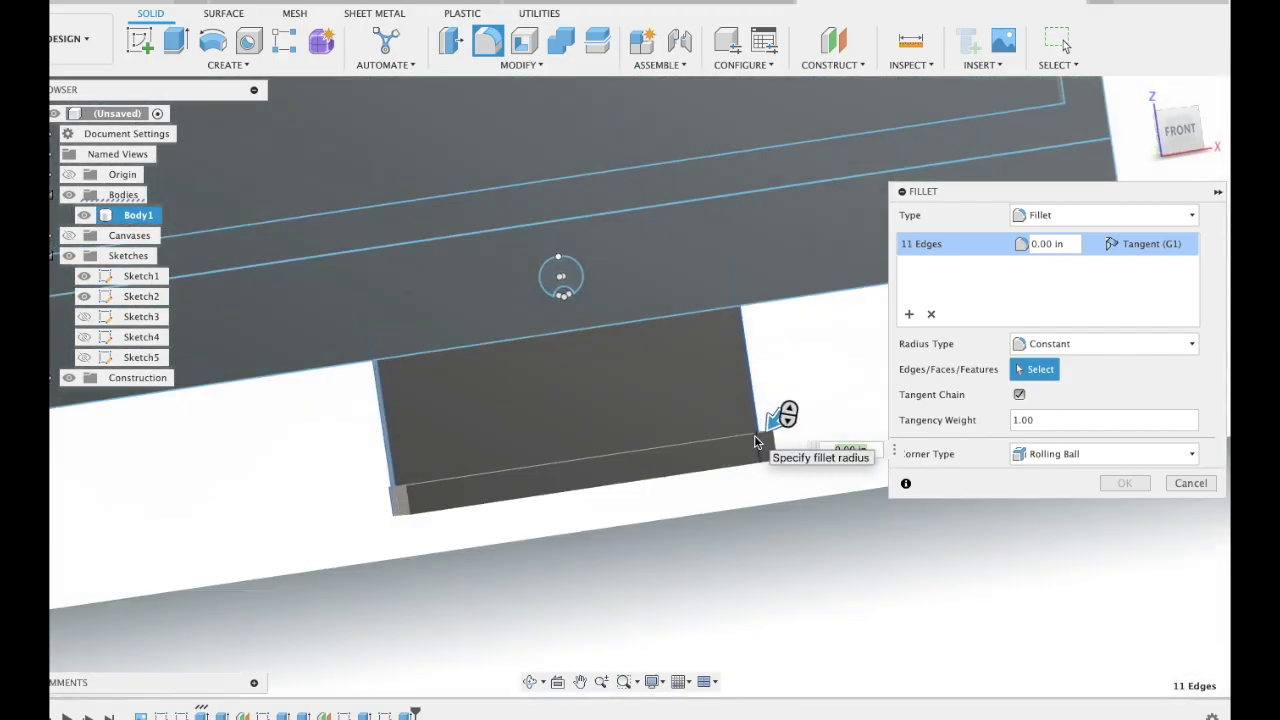
left_click(756, 441)
mouse_move(731, 438)
middle_mouse_down("shift")
mouse_move(578, 501)
mouse_move(508, 505)
mouse_move(477, 443)
middle_mouse_up("shift")
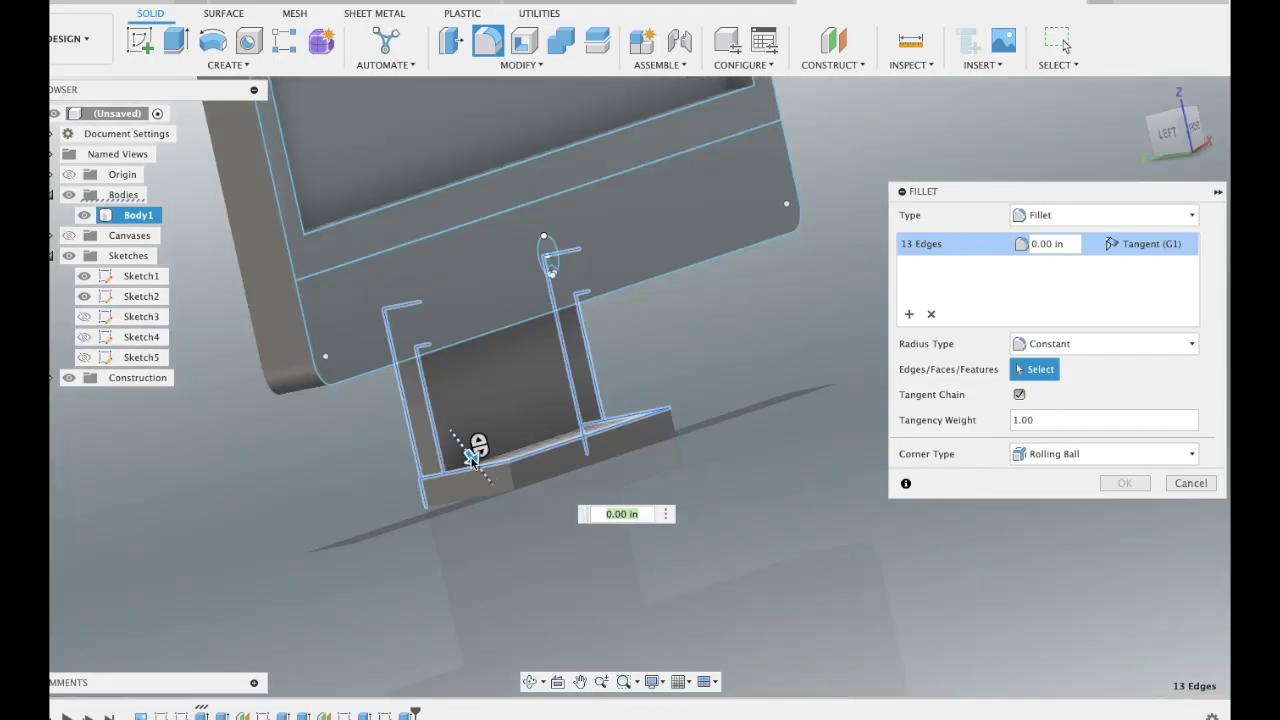
left_click_drag(477, 448, 475, 457)
middle_click_drag(477, 449, 732, 329, "shift")
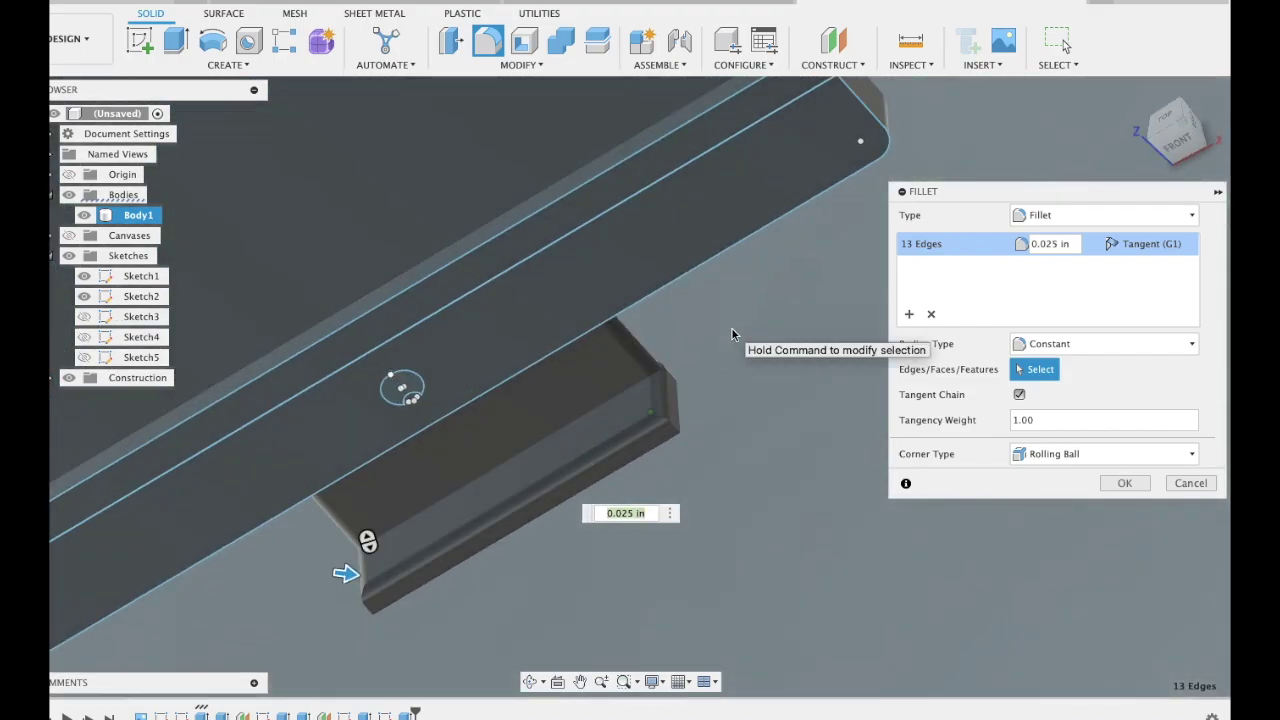
scroll(732, 333, "left", 10, "shift")
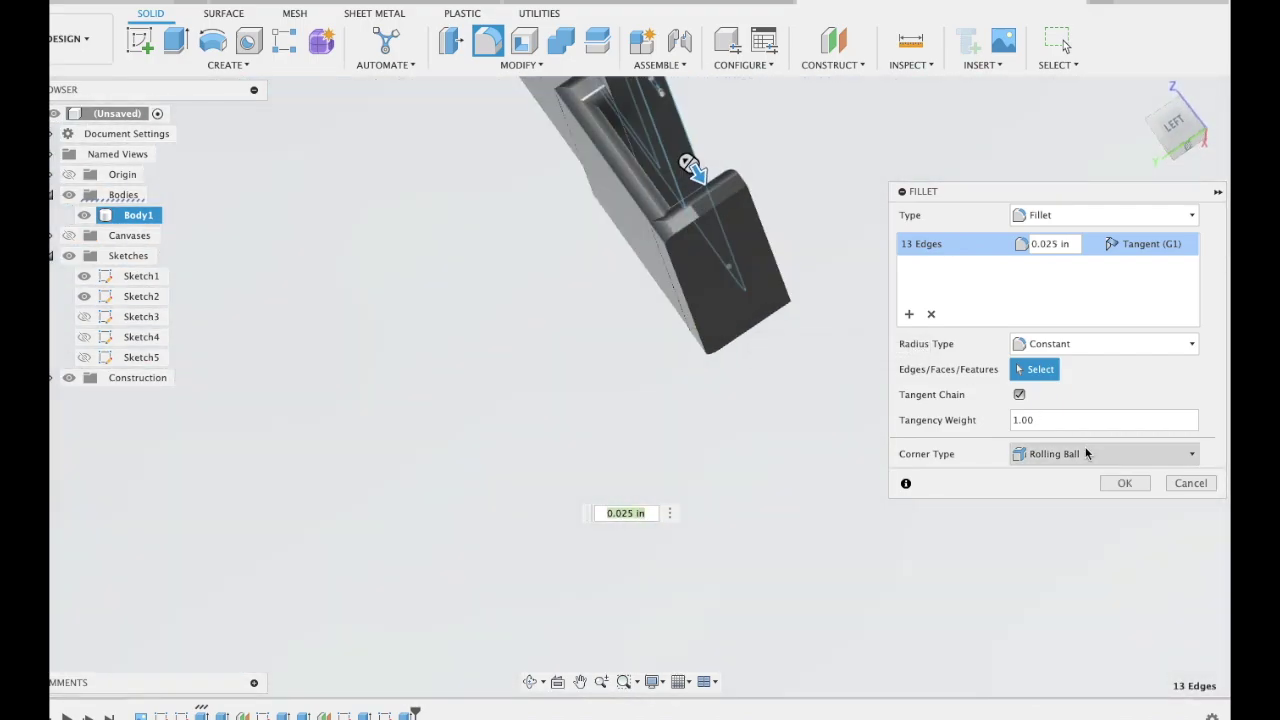
left_click(1104, 483)
scroll(950, 390, "left", 10, "shift")
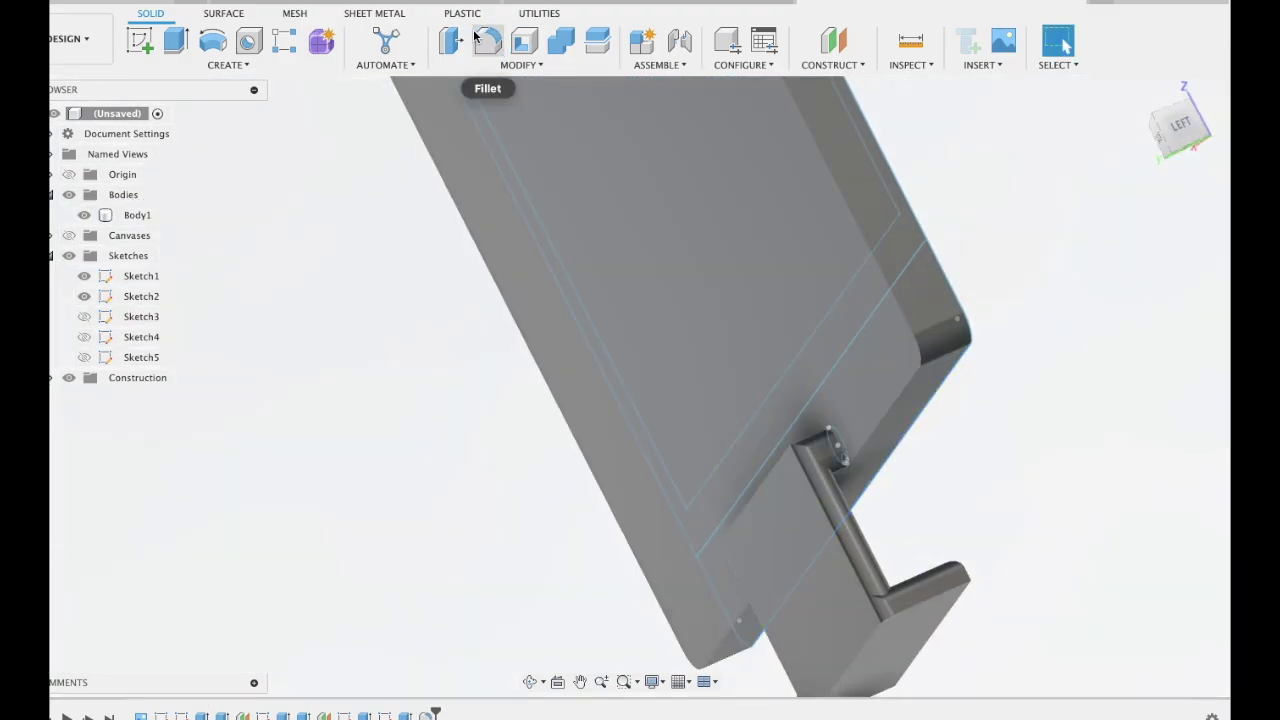
Fillet the five-edge chain around the stand's hooked base at 0.025 in
left_click(488, 40)
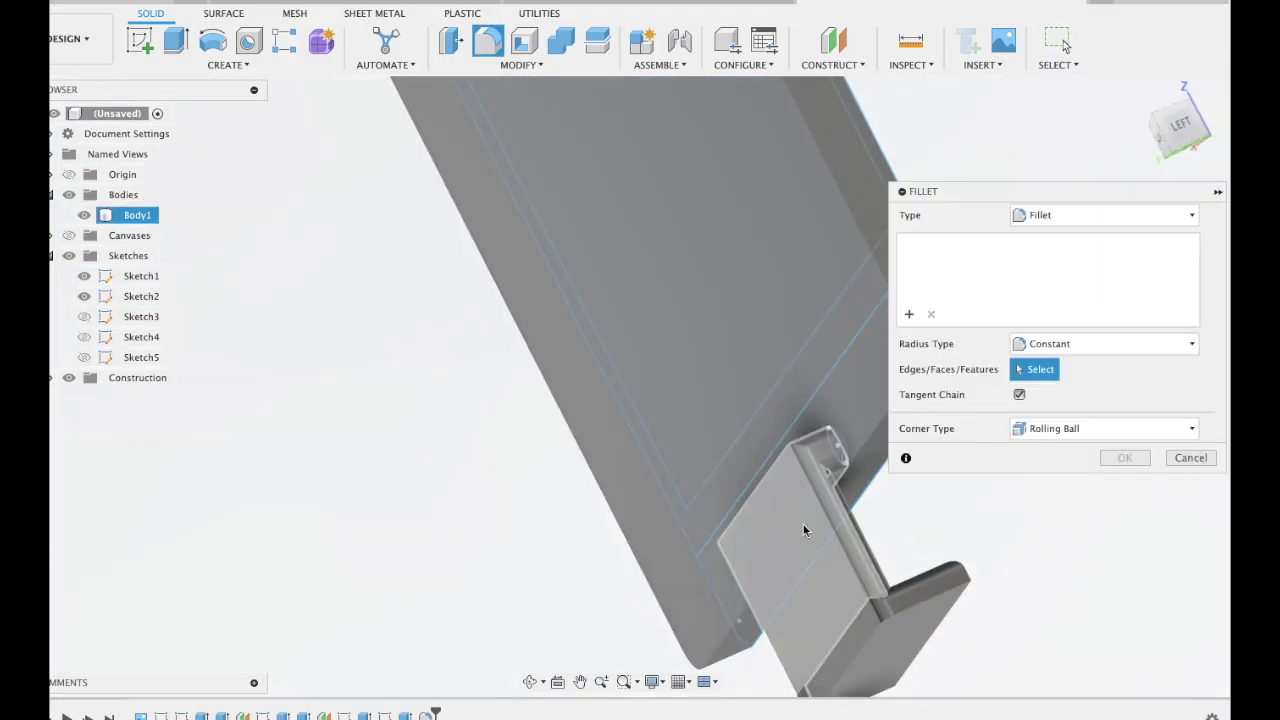
left_click(865, 651)
left_click_drag(833, 603, 834, 599)
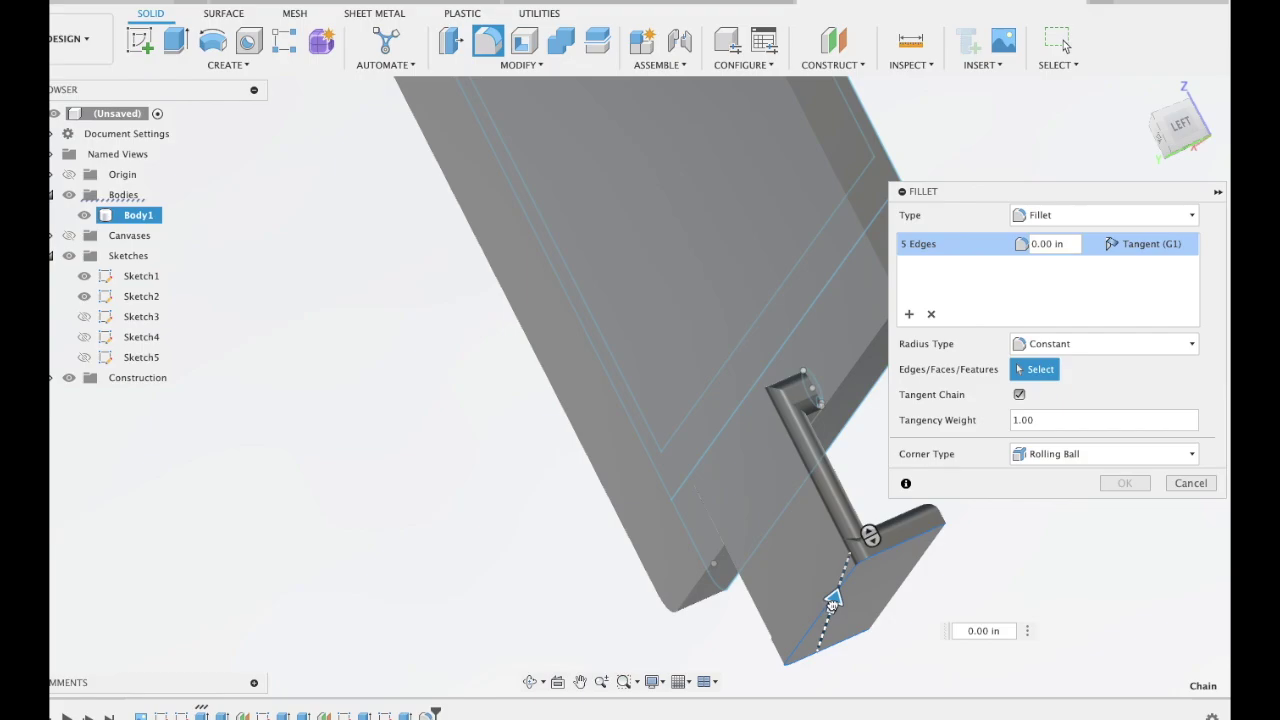
left_click(1121, 482)
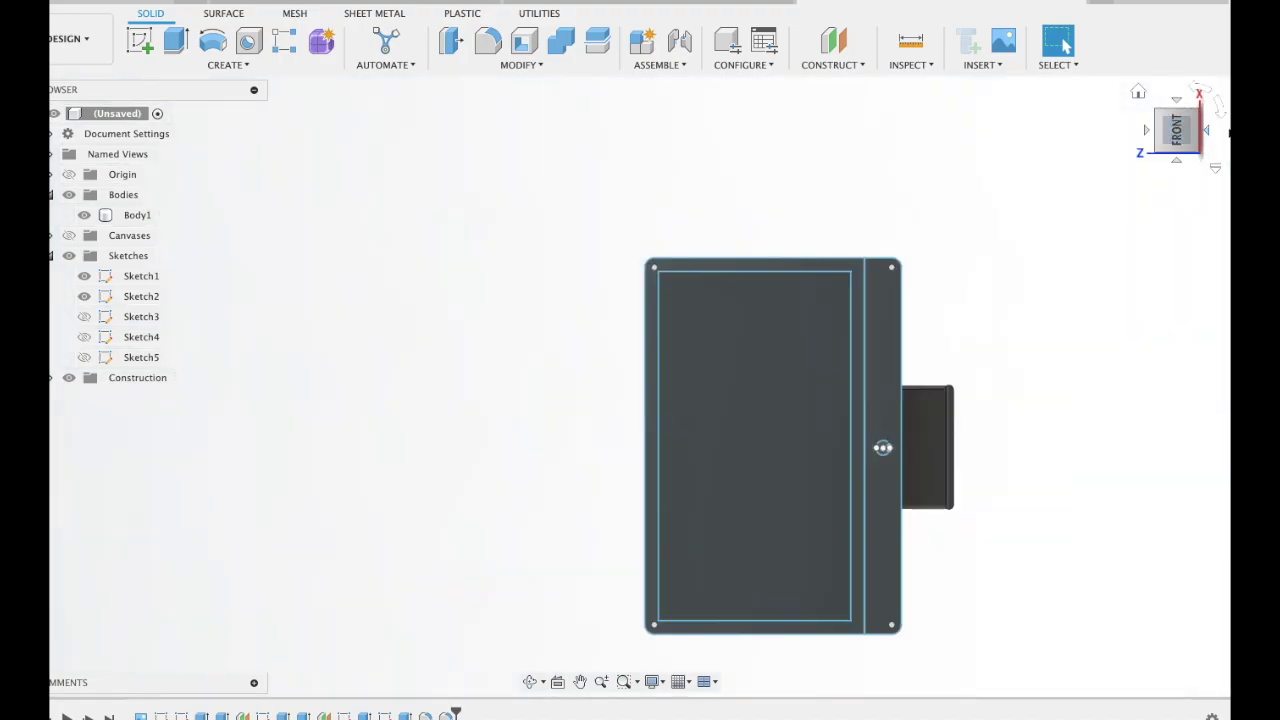
View the monitor from the front with the iMac 27" reference canvas shown behind it
left_click(1178, 128)
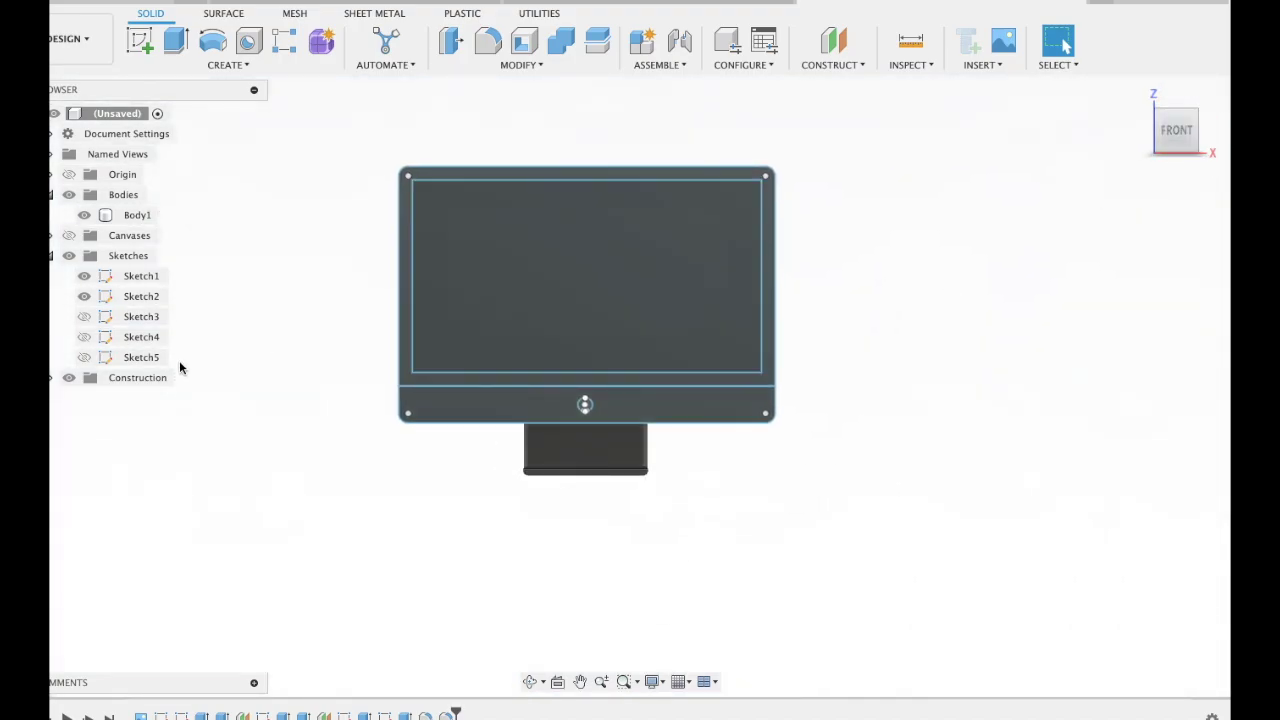
left_click(69, 236)
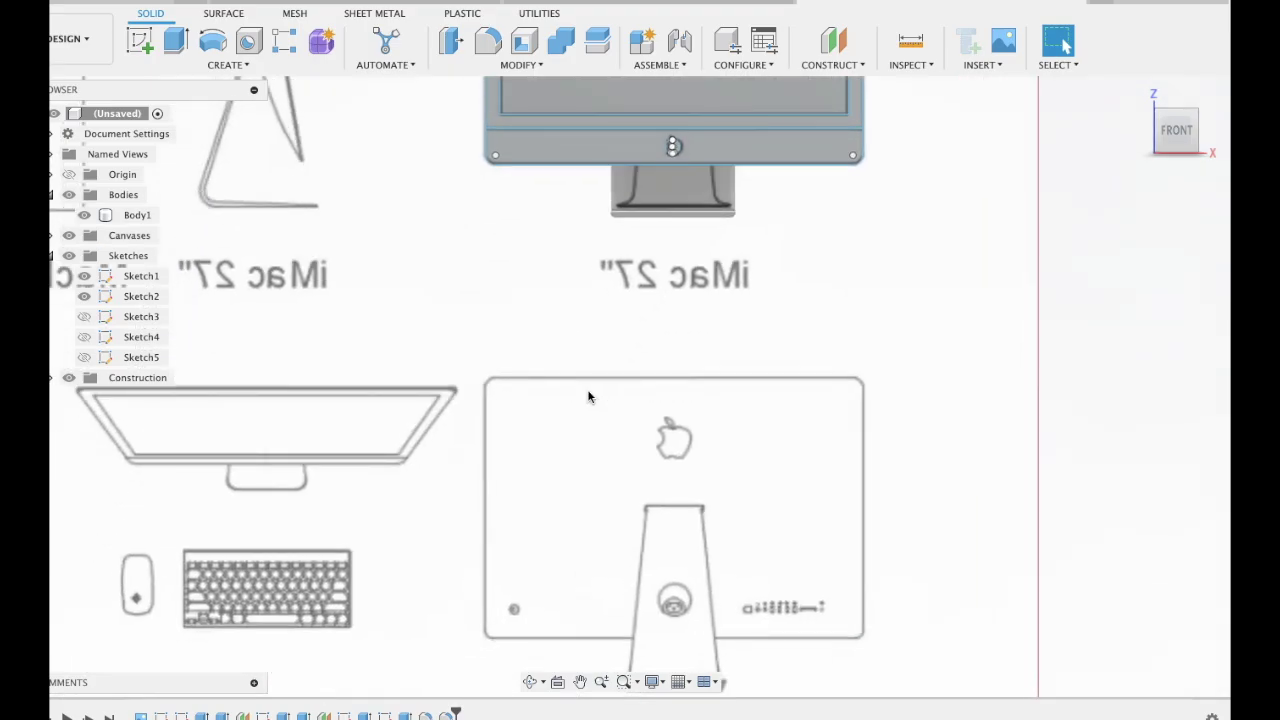
scroll(588, 397, "down", 3)
scroll(514, 320, "up", 5)
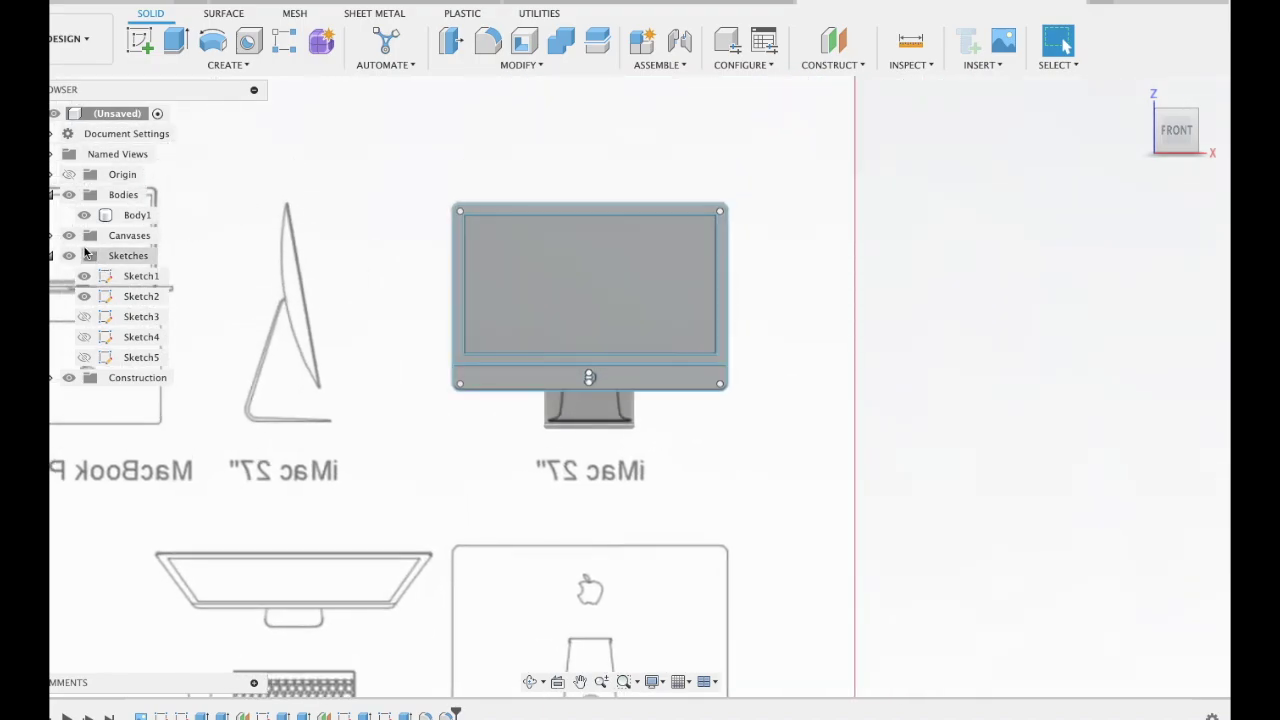